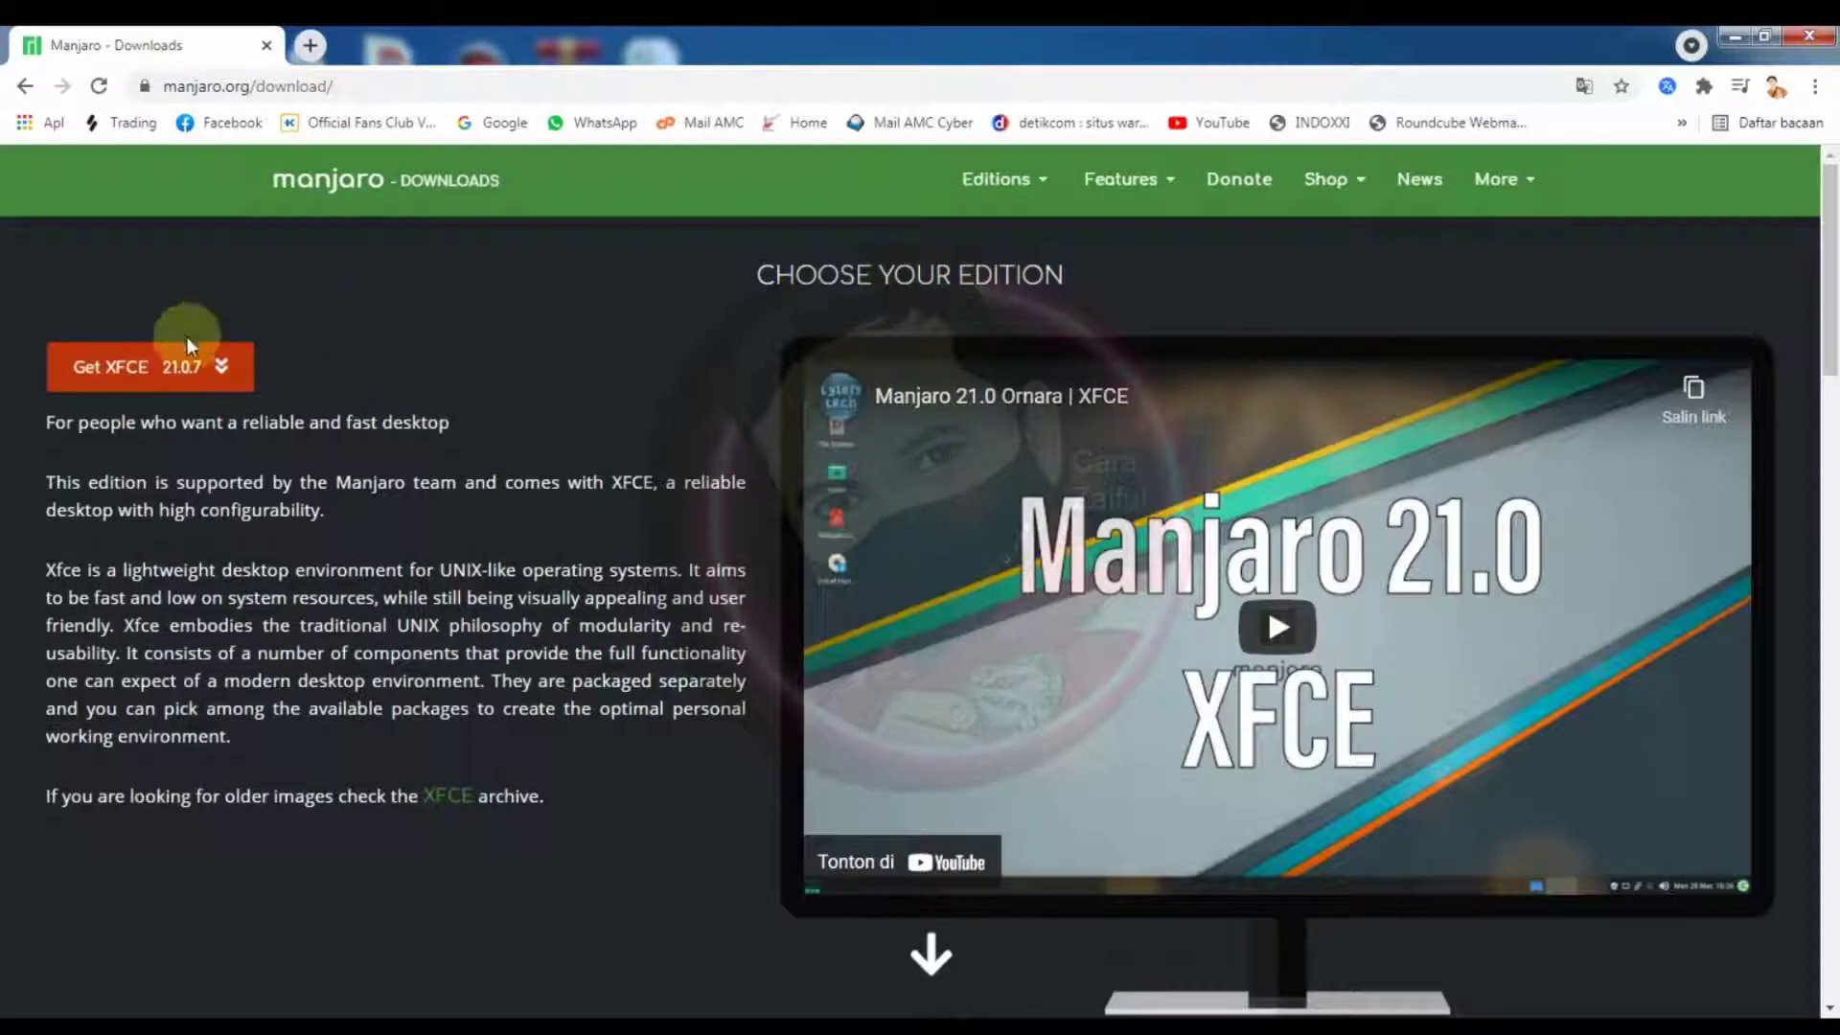
# Download the 64-bit XFCE edition image and save the ISO into the Downloads folder
pyautogui.click(149, 370)
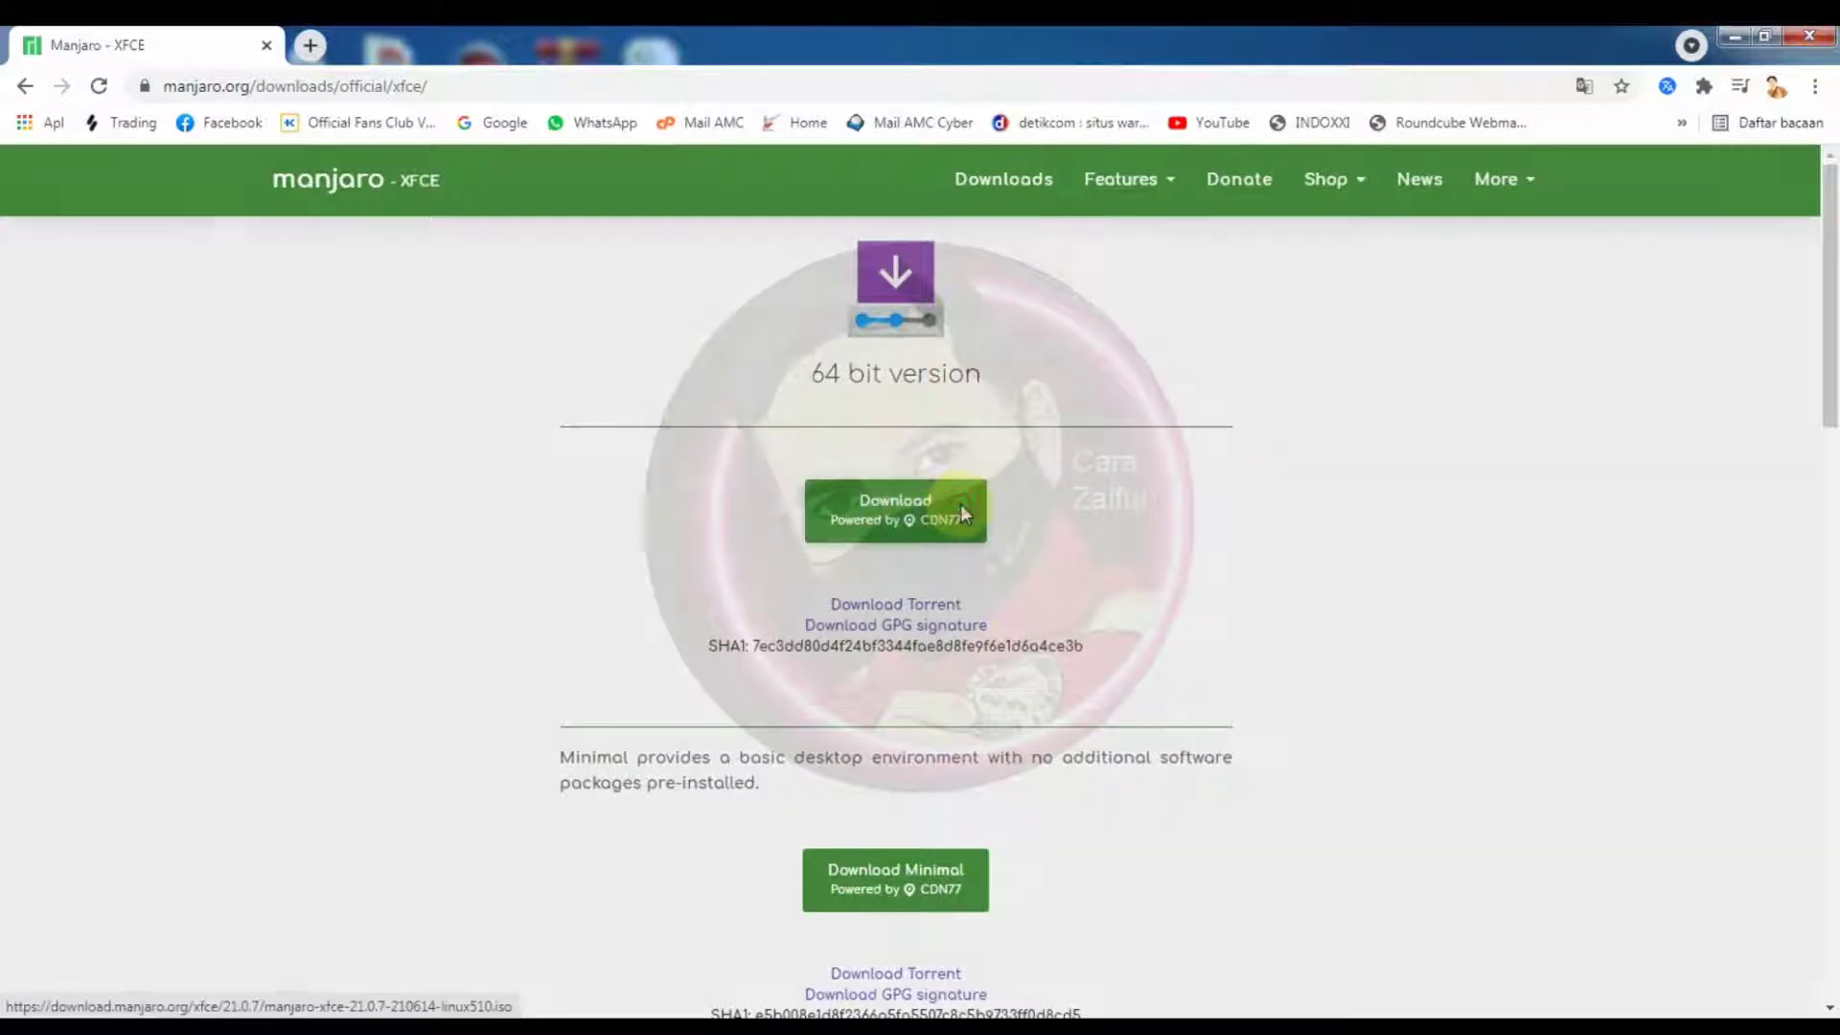
pyautogui.click(962, 513)
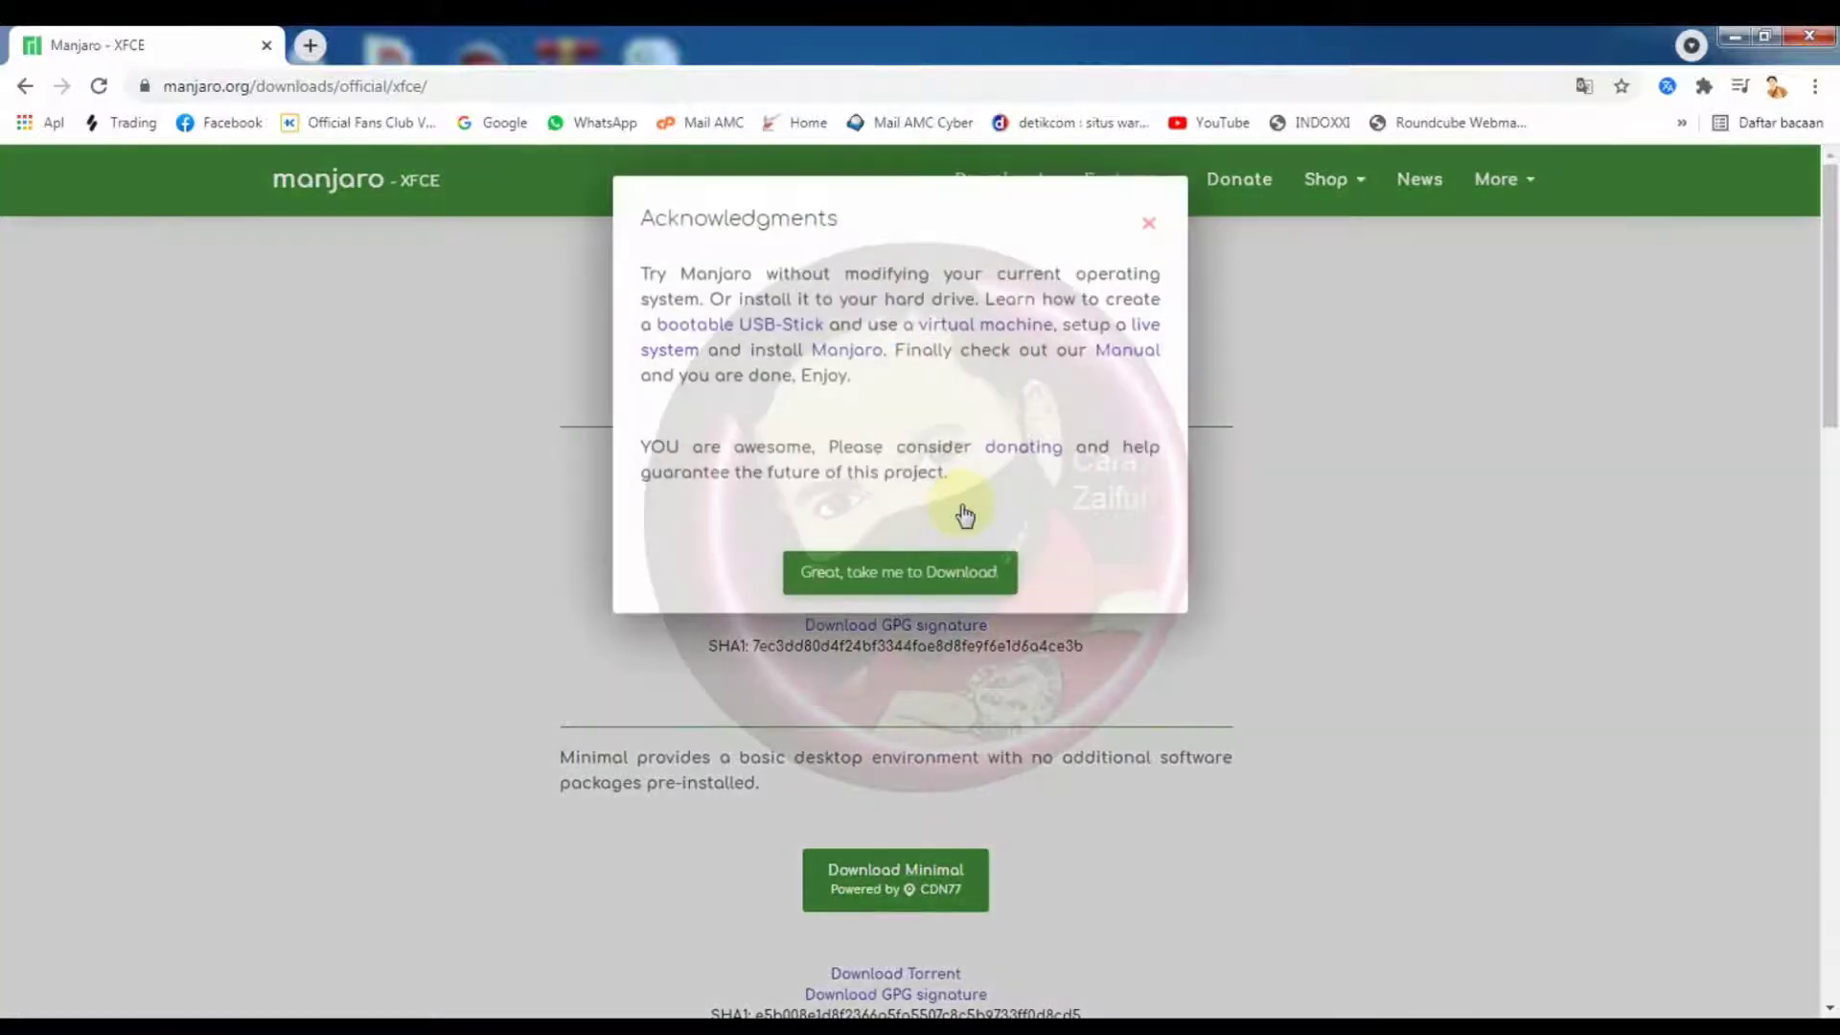
pyautogui.click(951, 596)
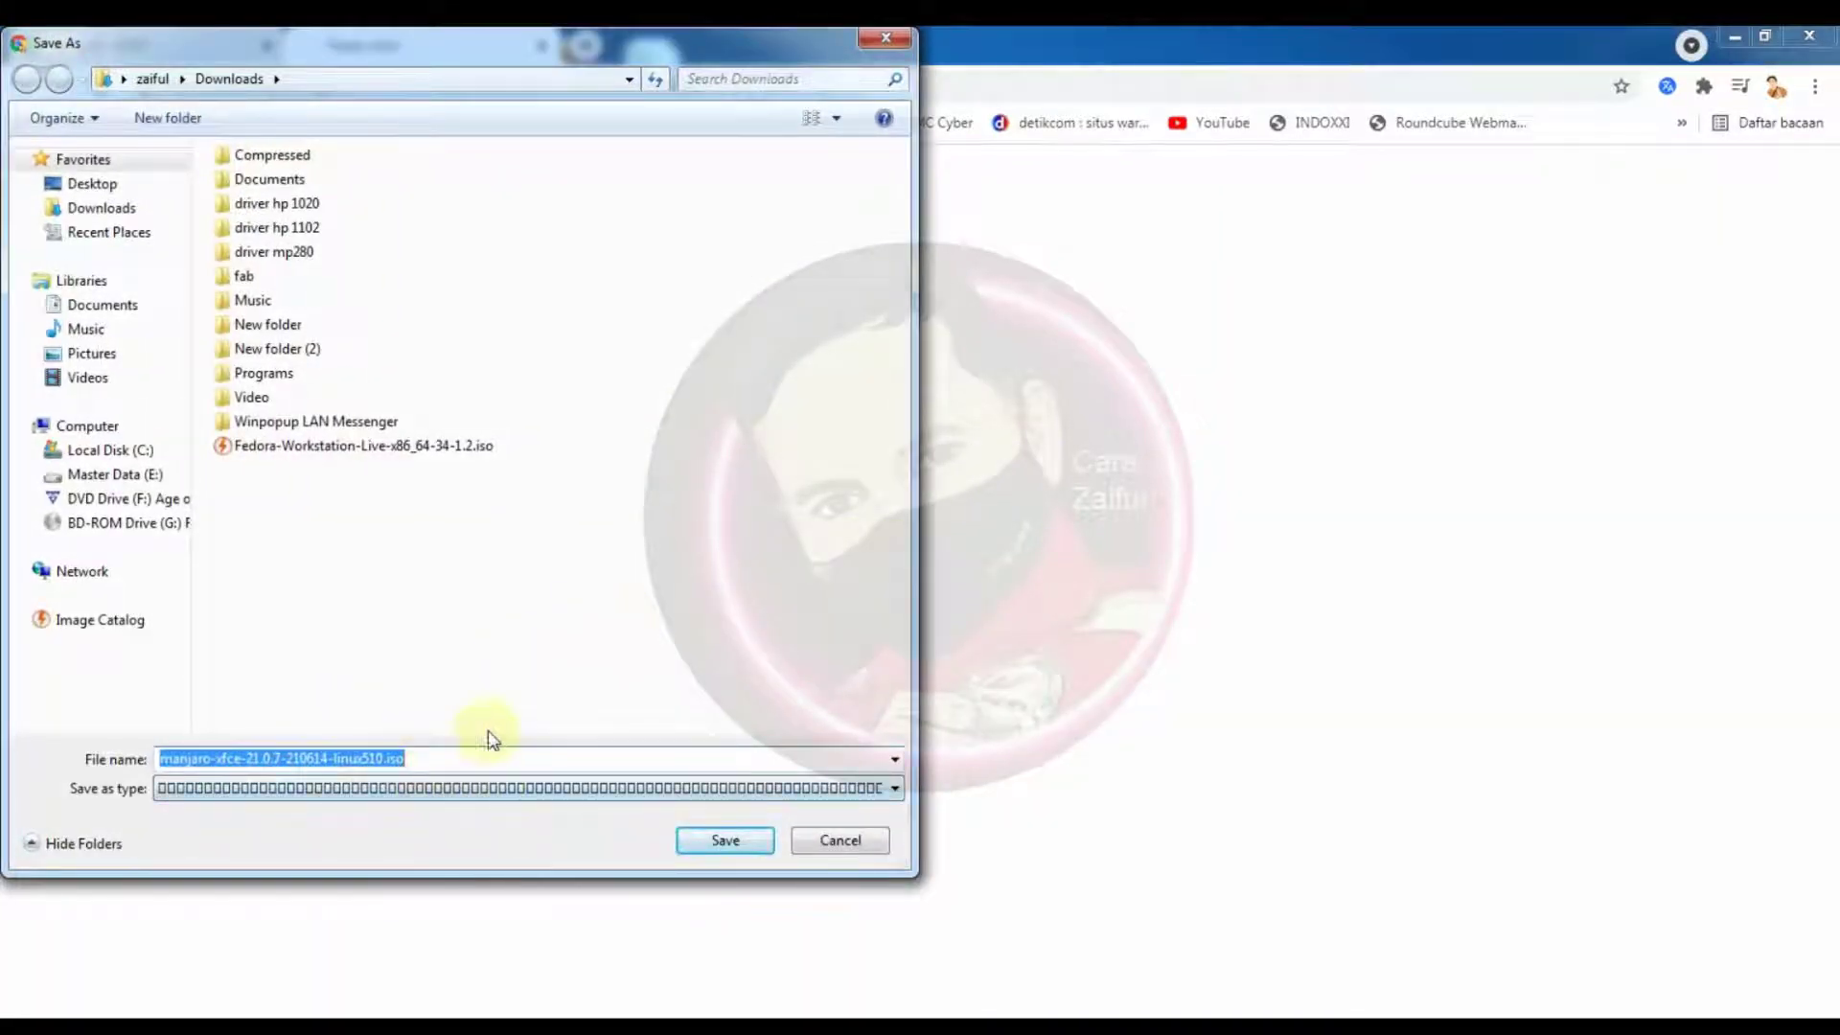
pyautogui.click(725, 840)
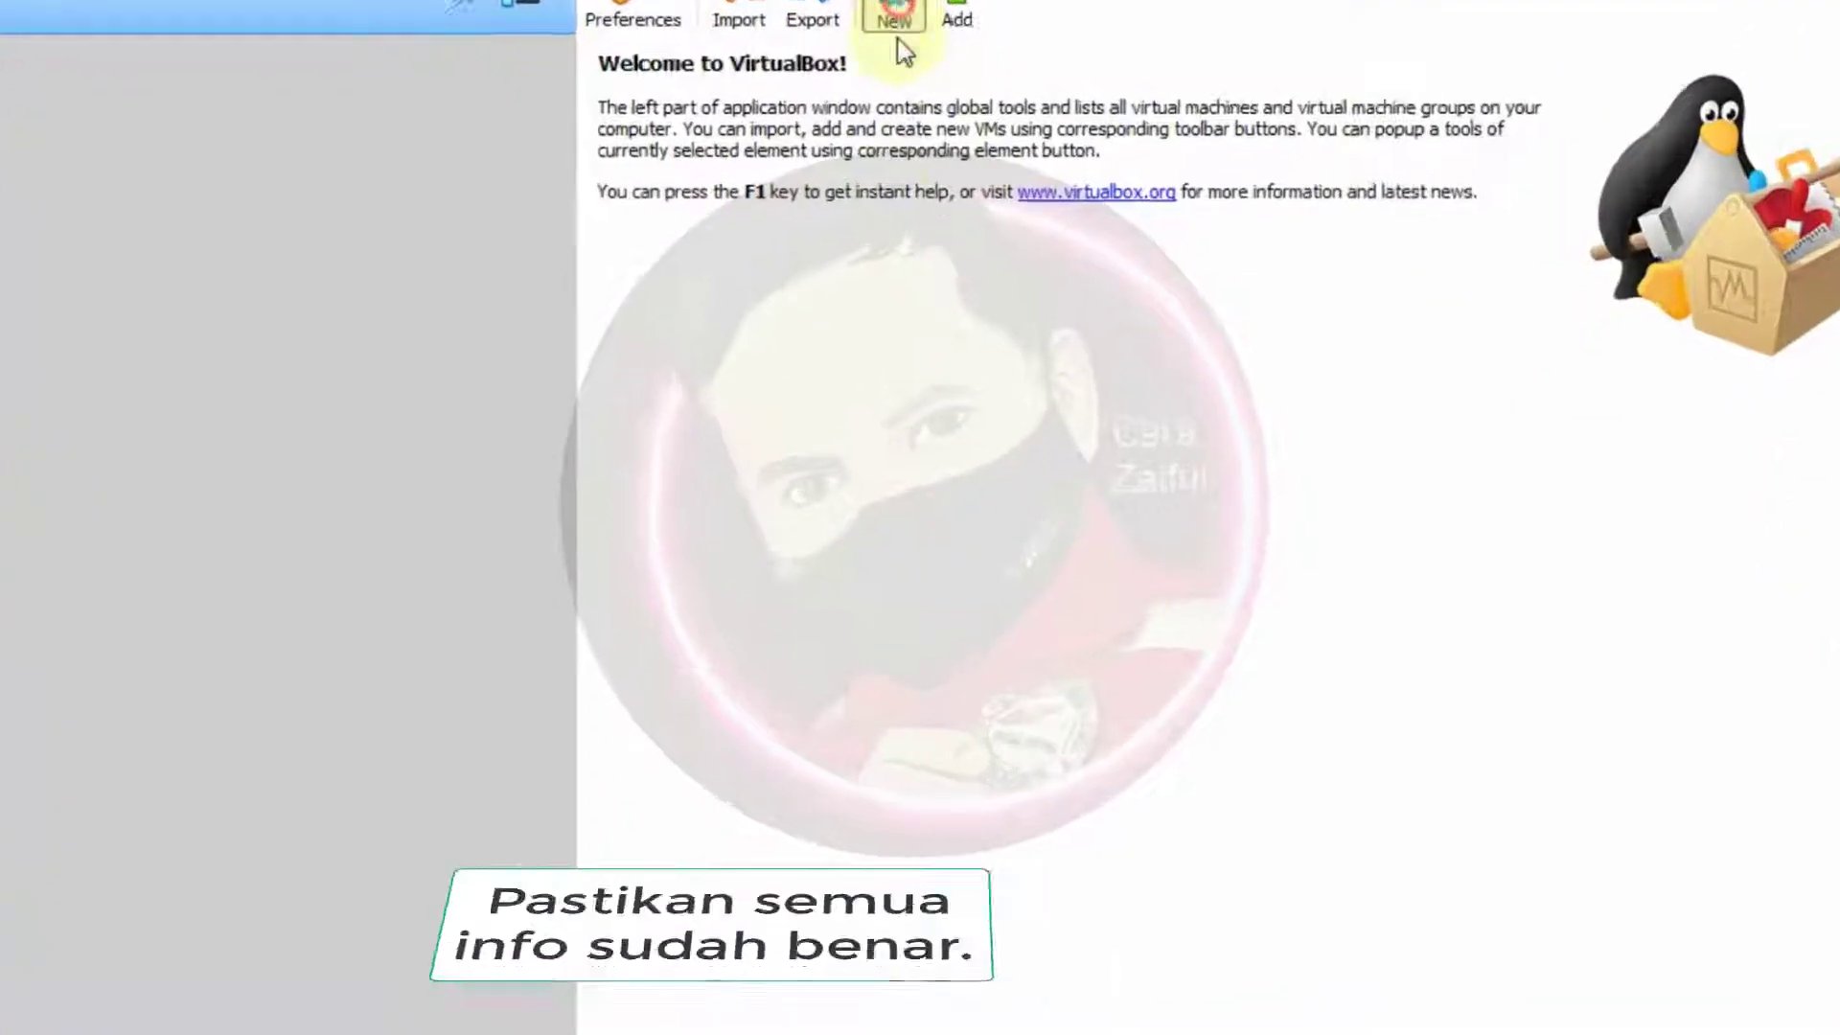
# Name the new virtual machine 'manjaro' with version Other Linux (64-bit)
pyautogui.click(900, 101)
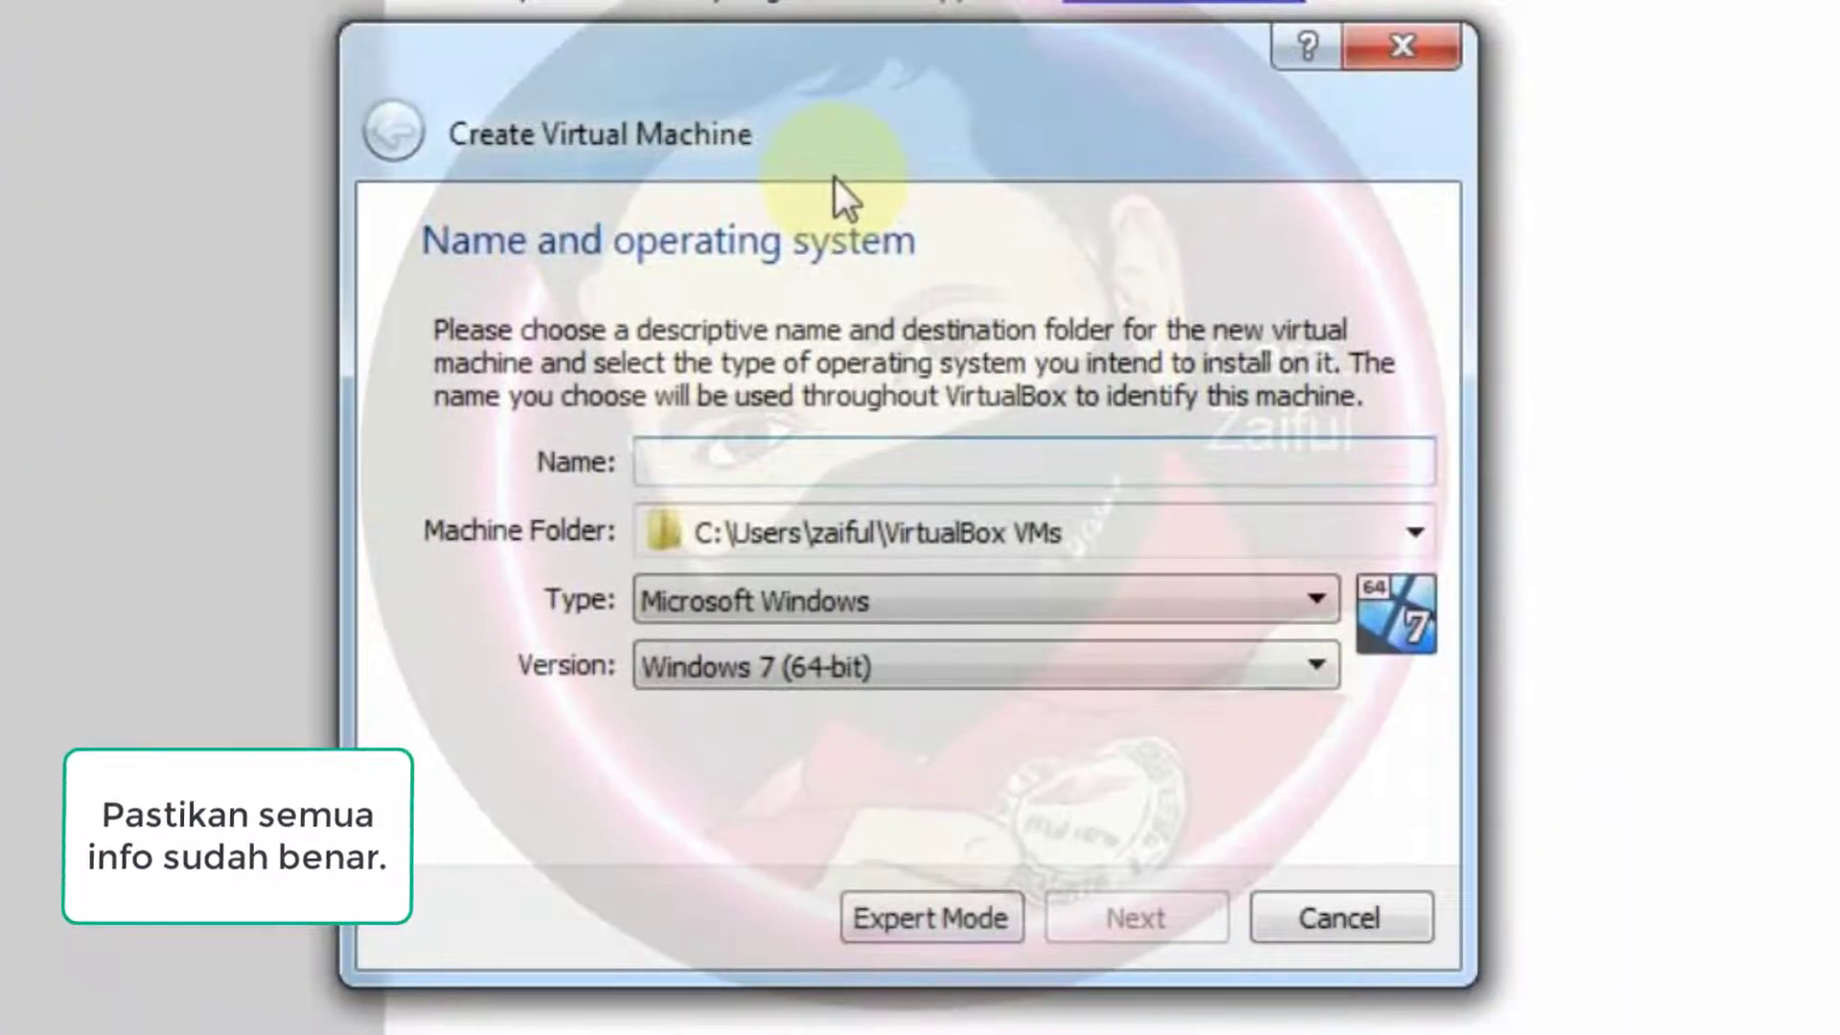
pyautogui.write('manjaro')
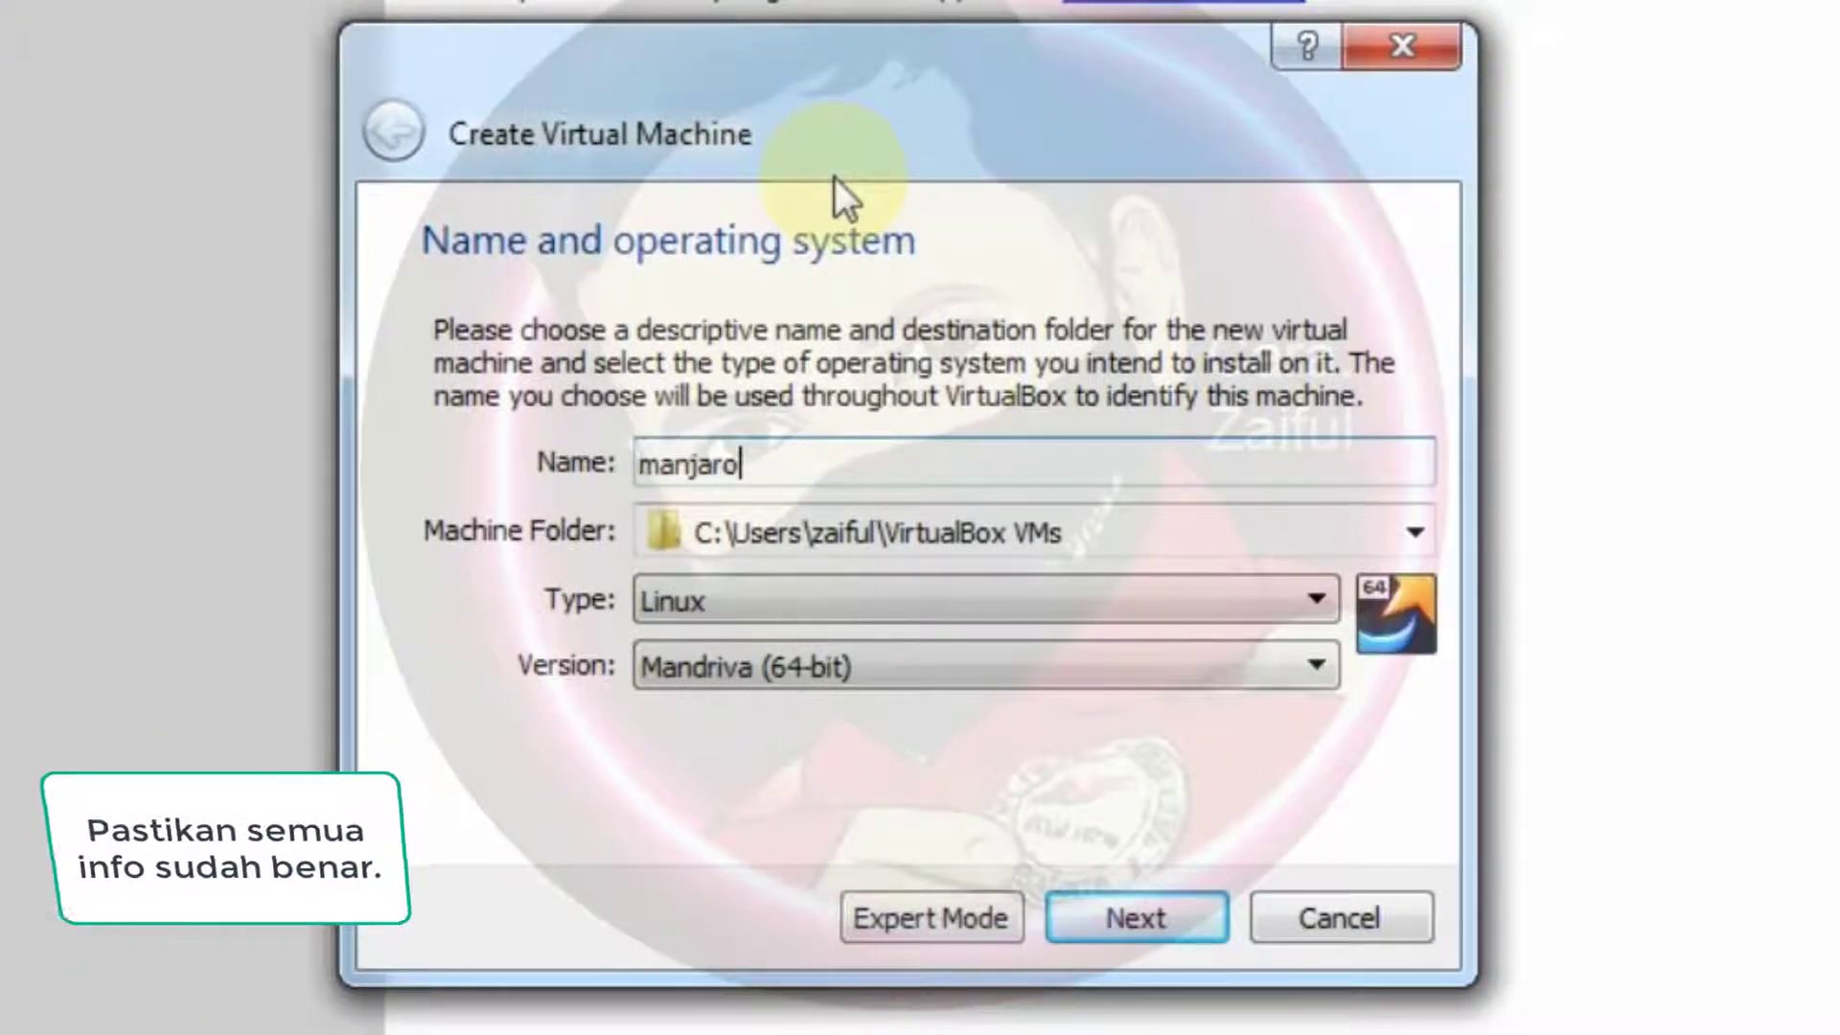
pyautogui.click(1315, 671)
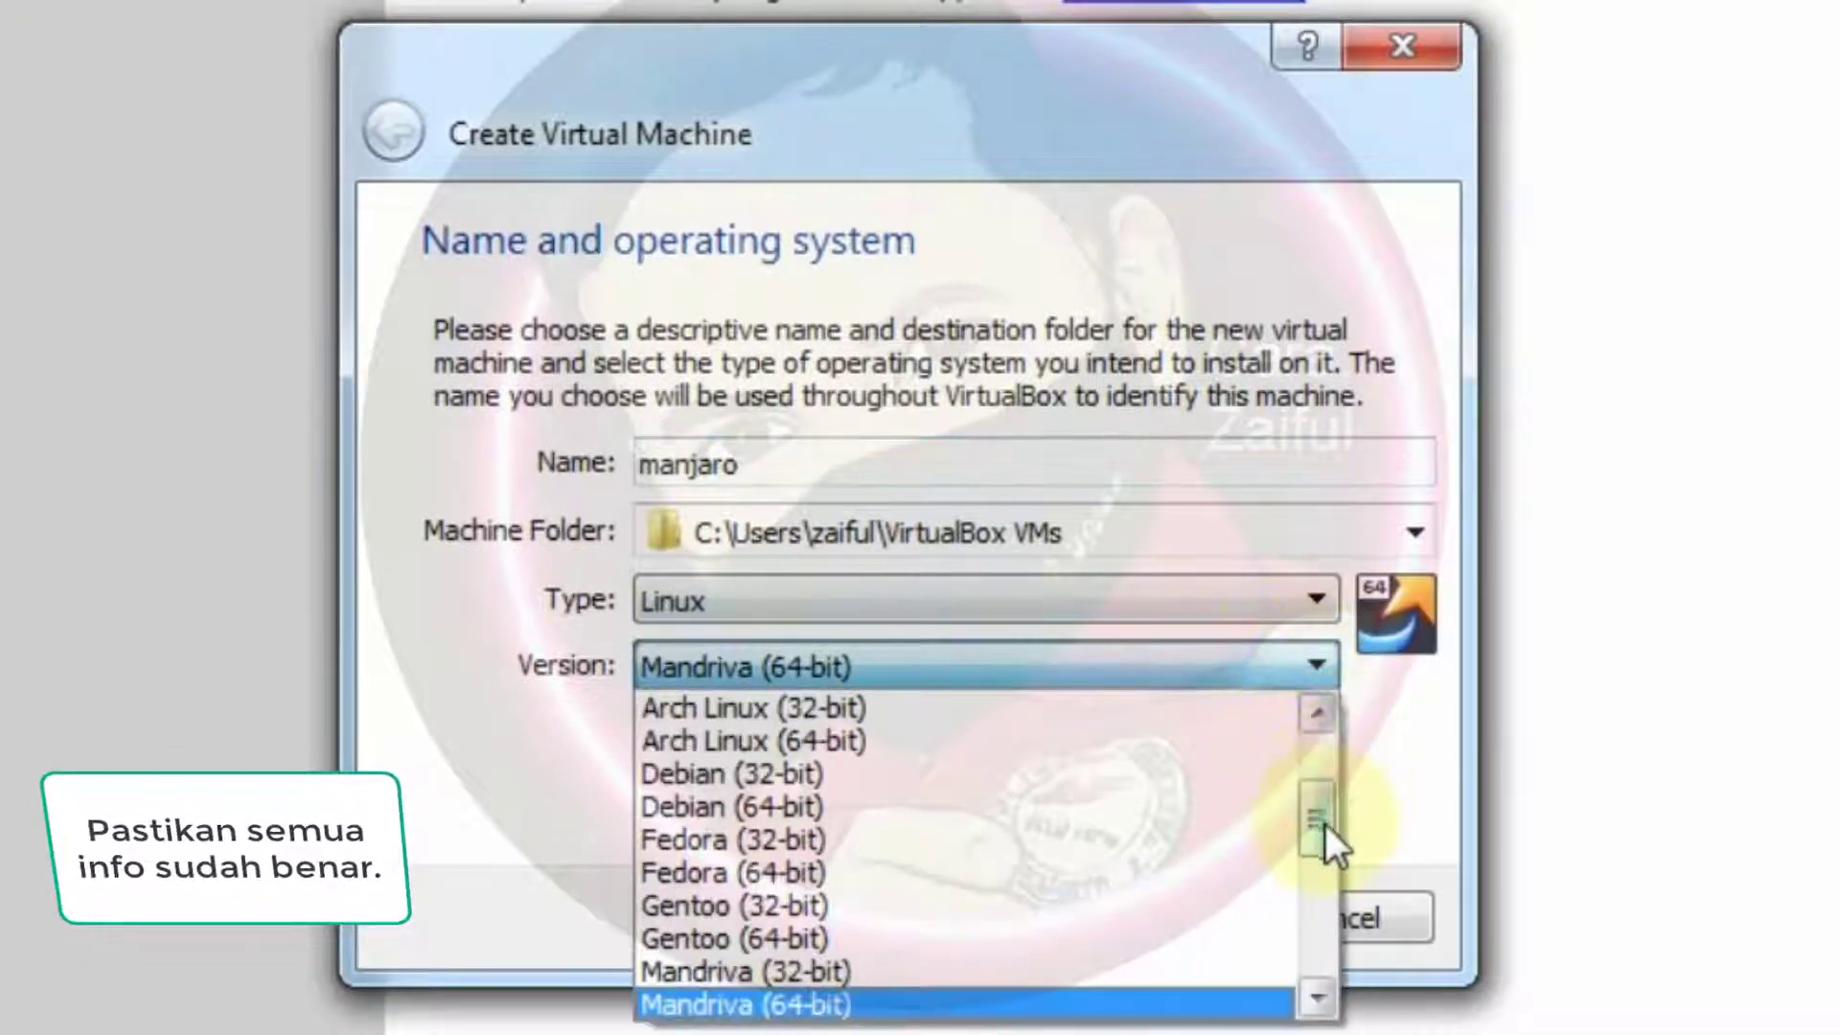
pyautogui.moveTo(1325, 822); pyautogui.dragTo(1320, 951)
pyautogui.click(910, 1002)
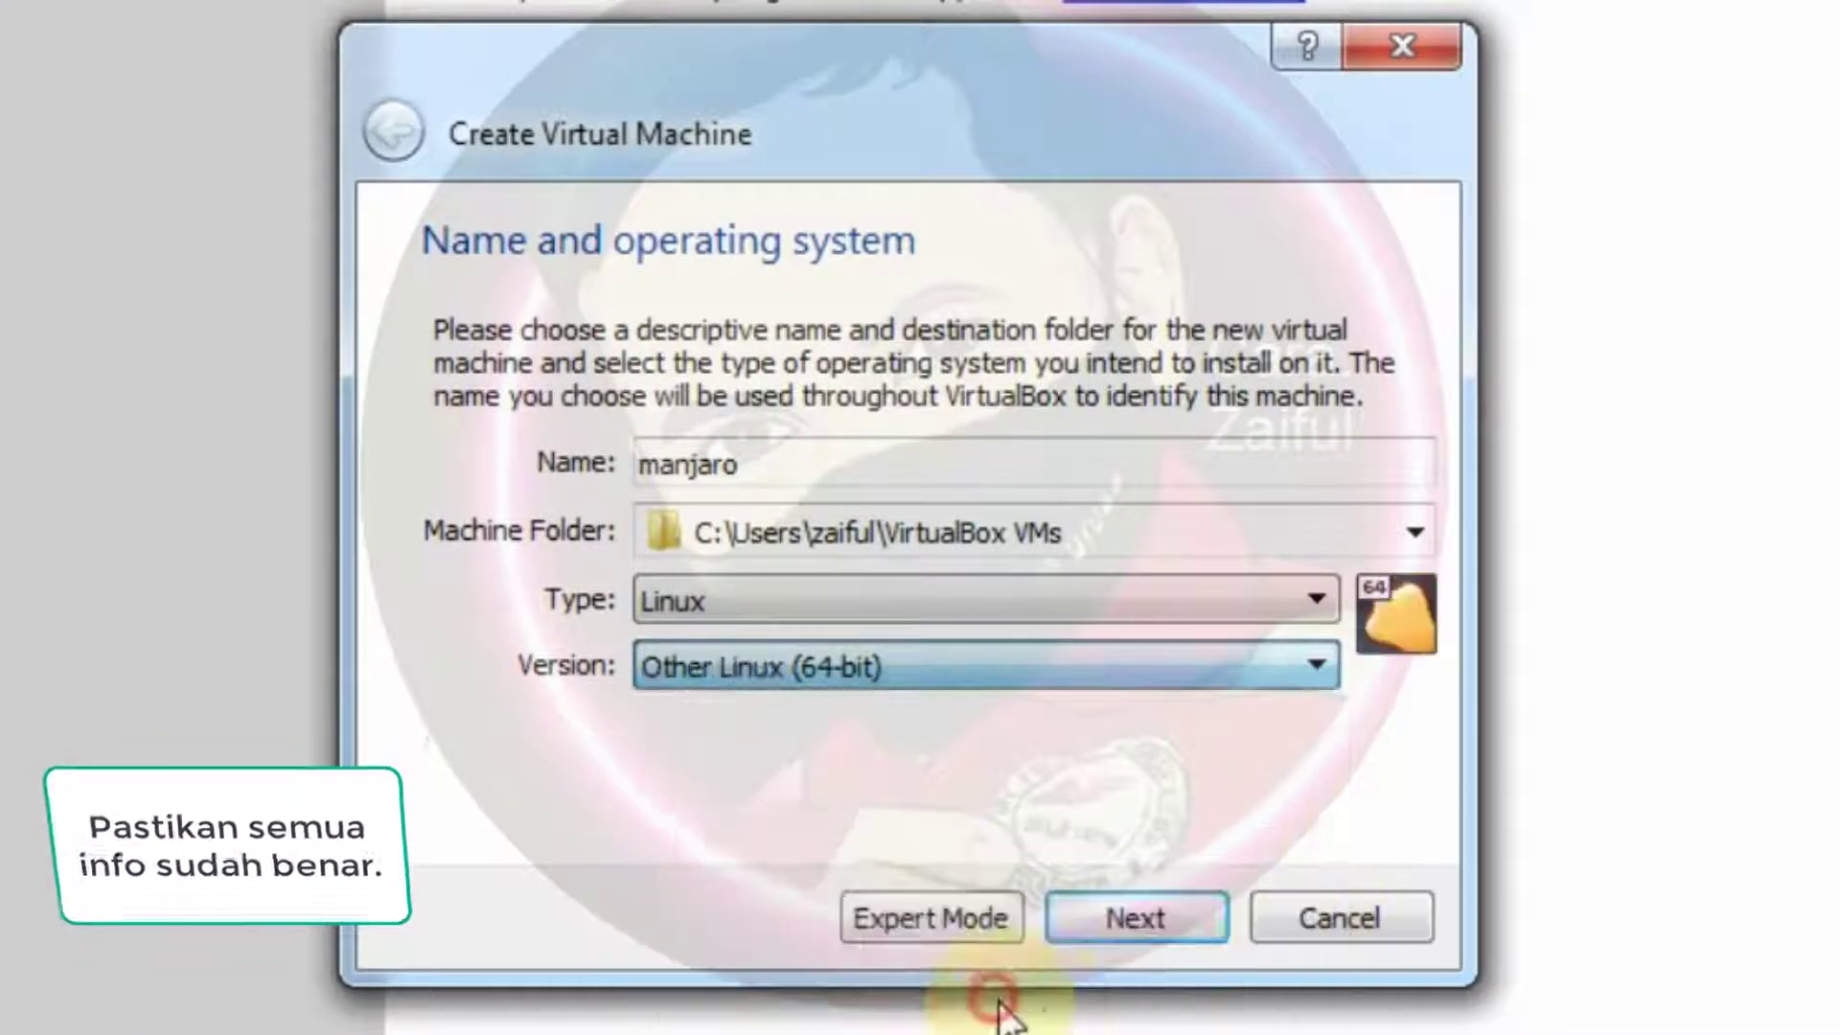
pyautogui.click(1165, 926)
# Set the VM's memory size to 2048 MB
pyautogui.moveTo(1320, 500); pyautogui.dragTo(1231, 512)
pyautogui.write('2')
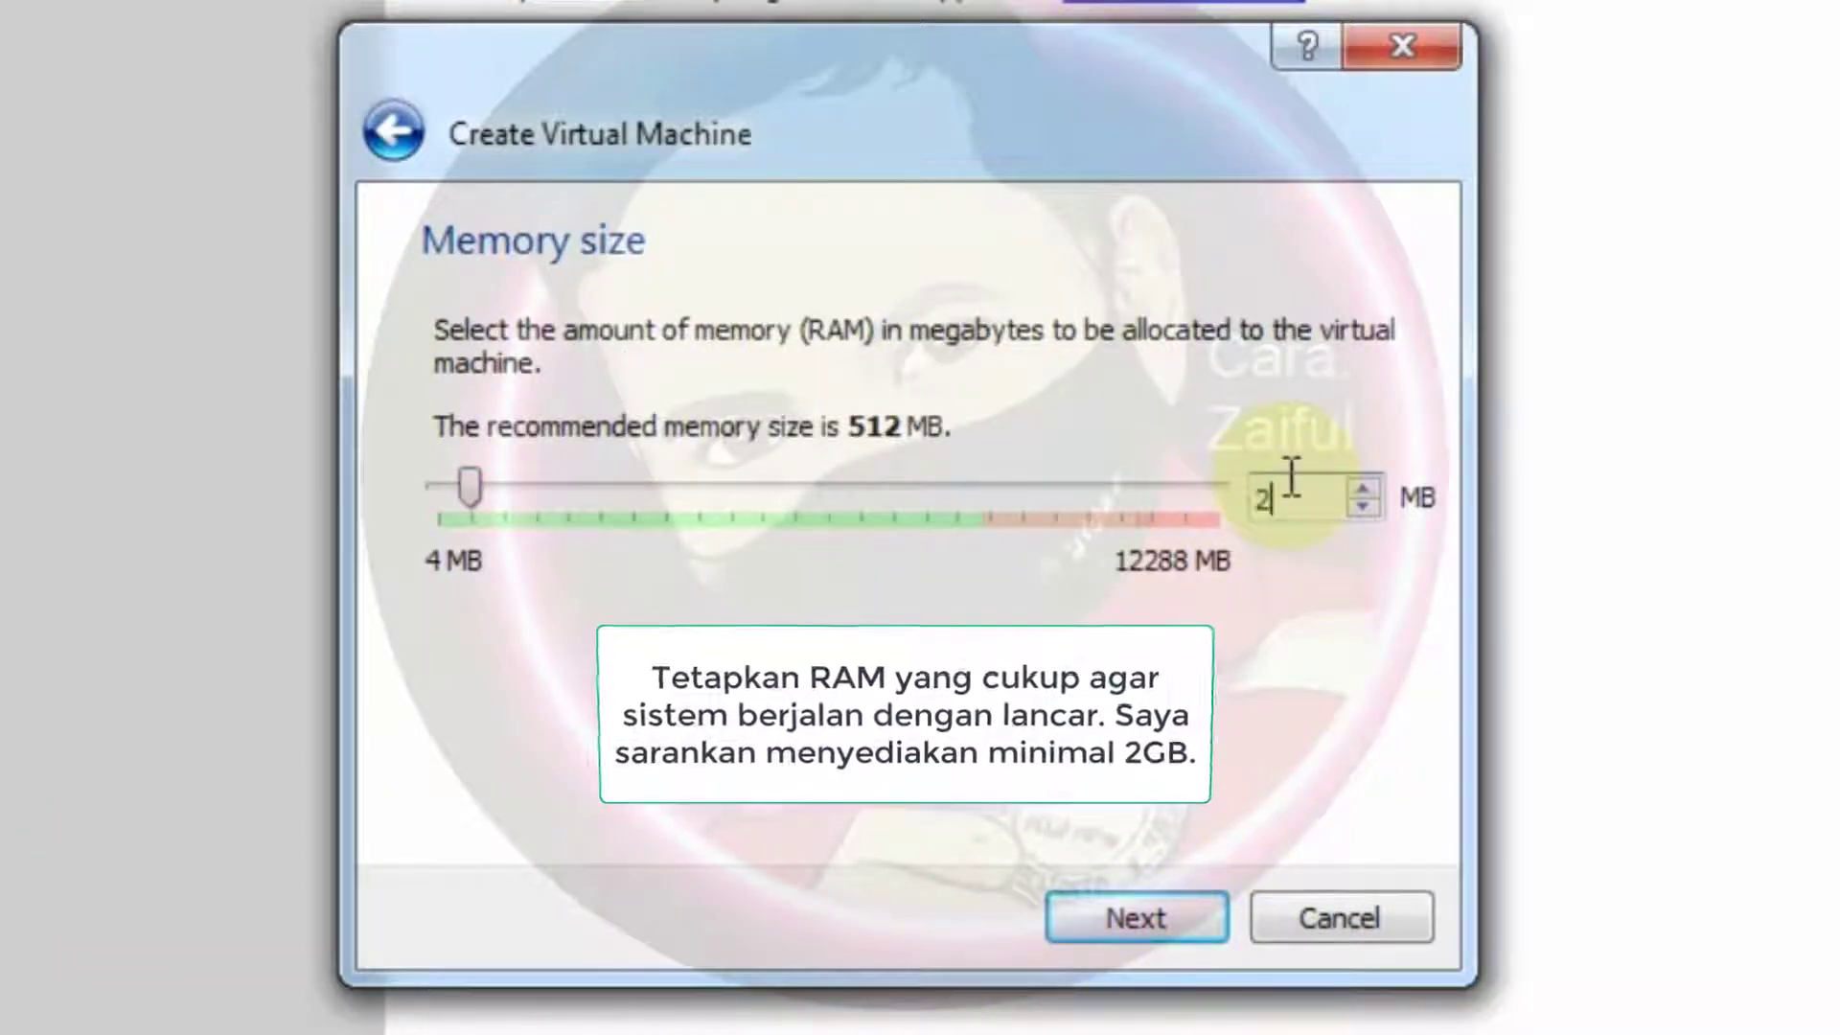
pyautogui.write('048')
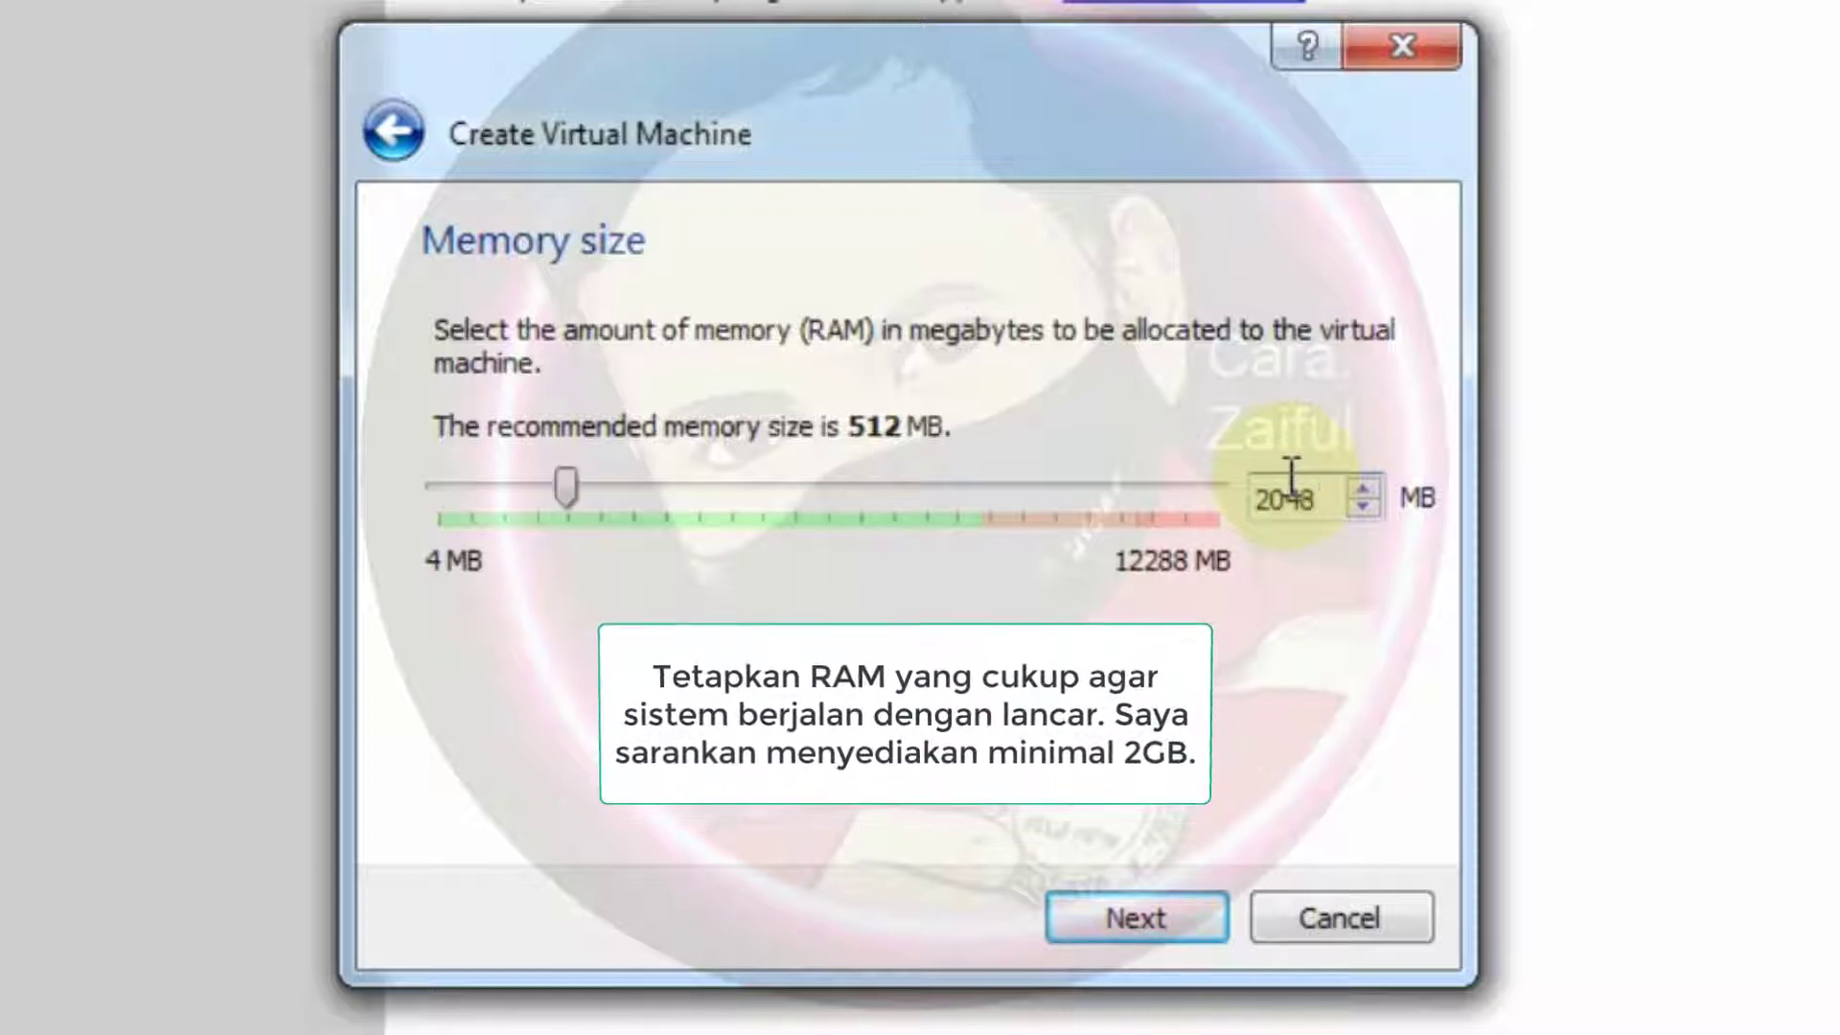
pyautogui.click(1159, 911)
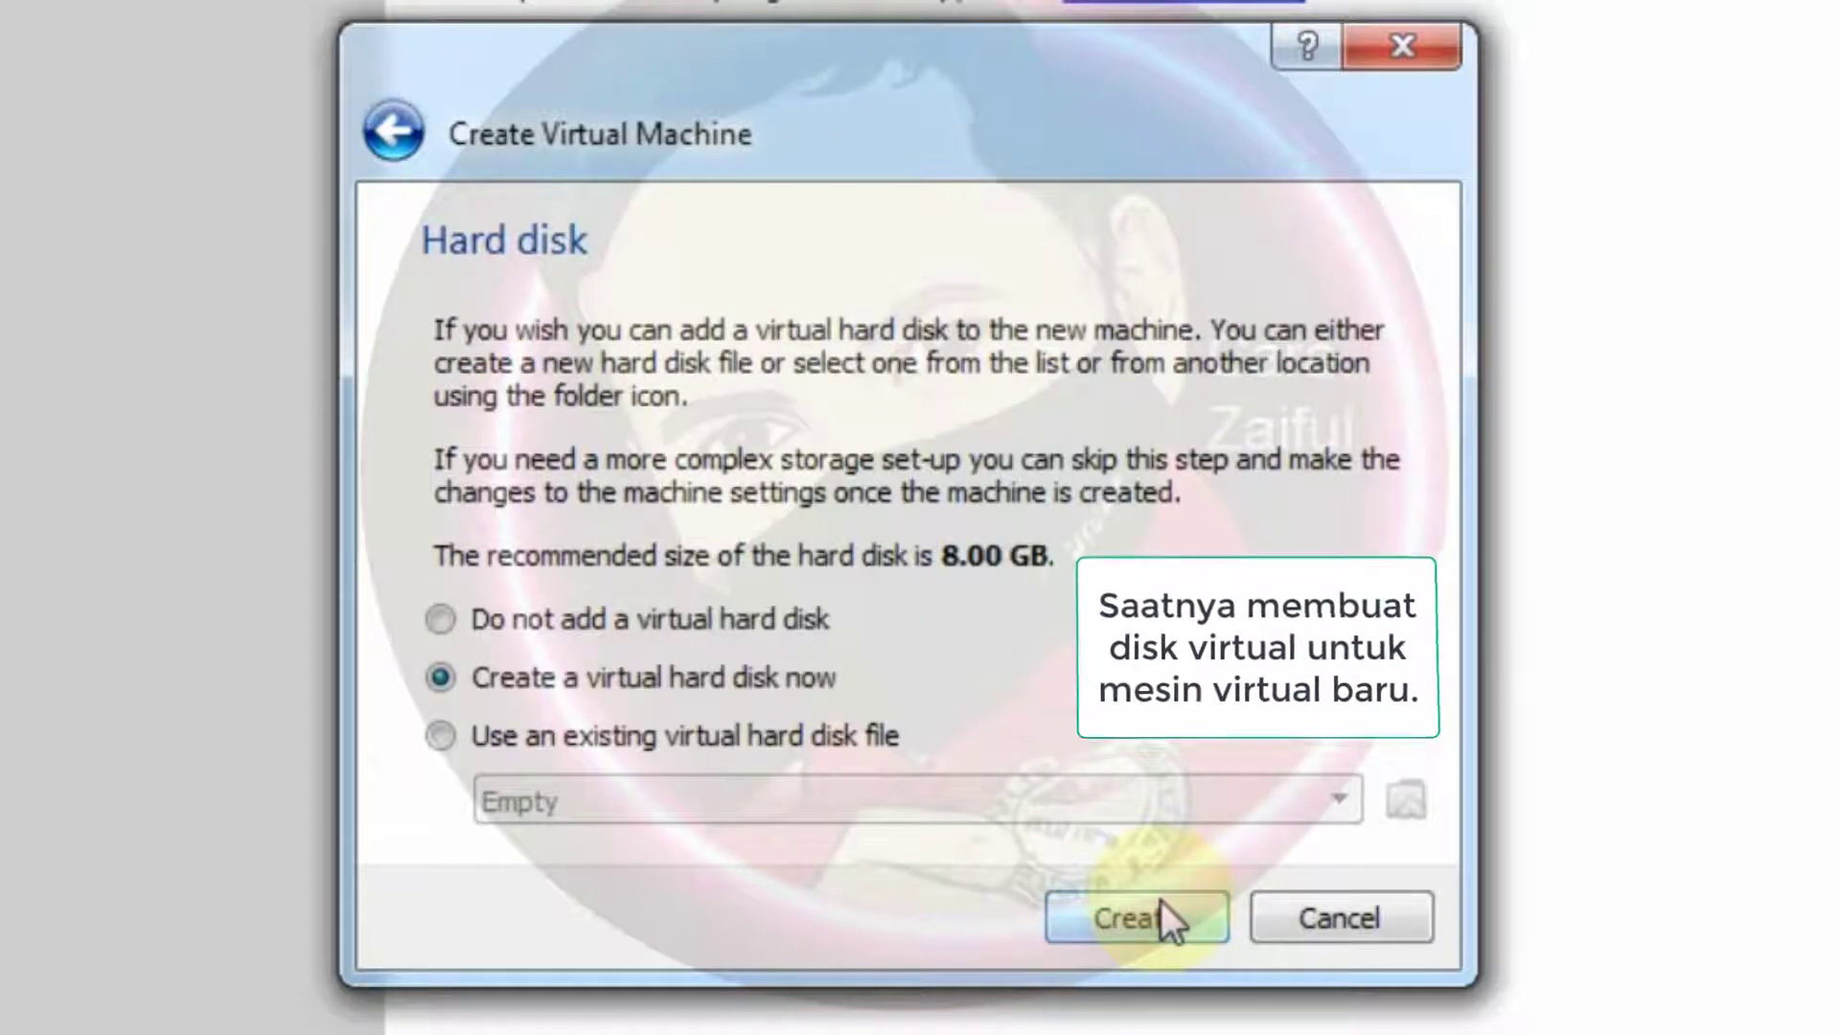
# Create a new dynamically allocated 20 GB VDI virtual hard disk
pyautogui.click(1102, 922)
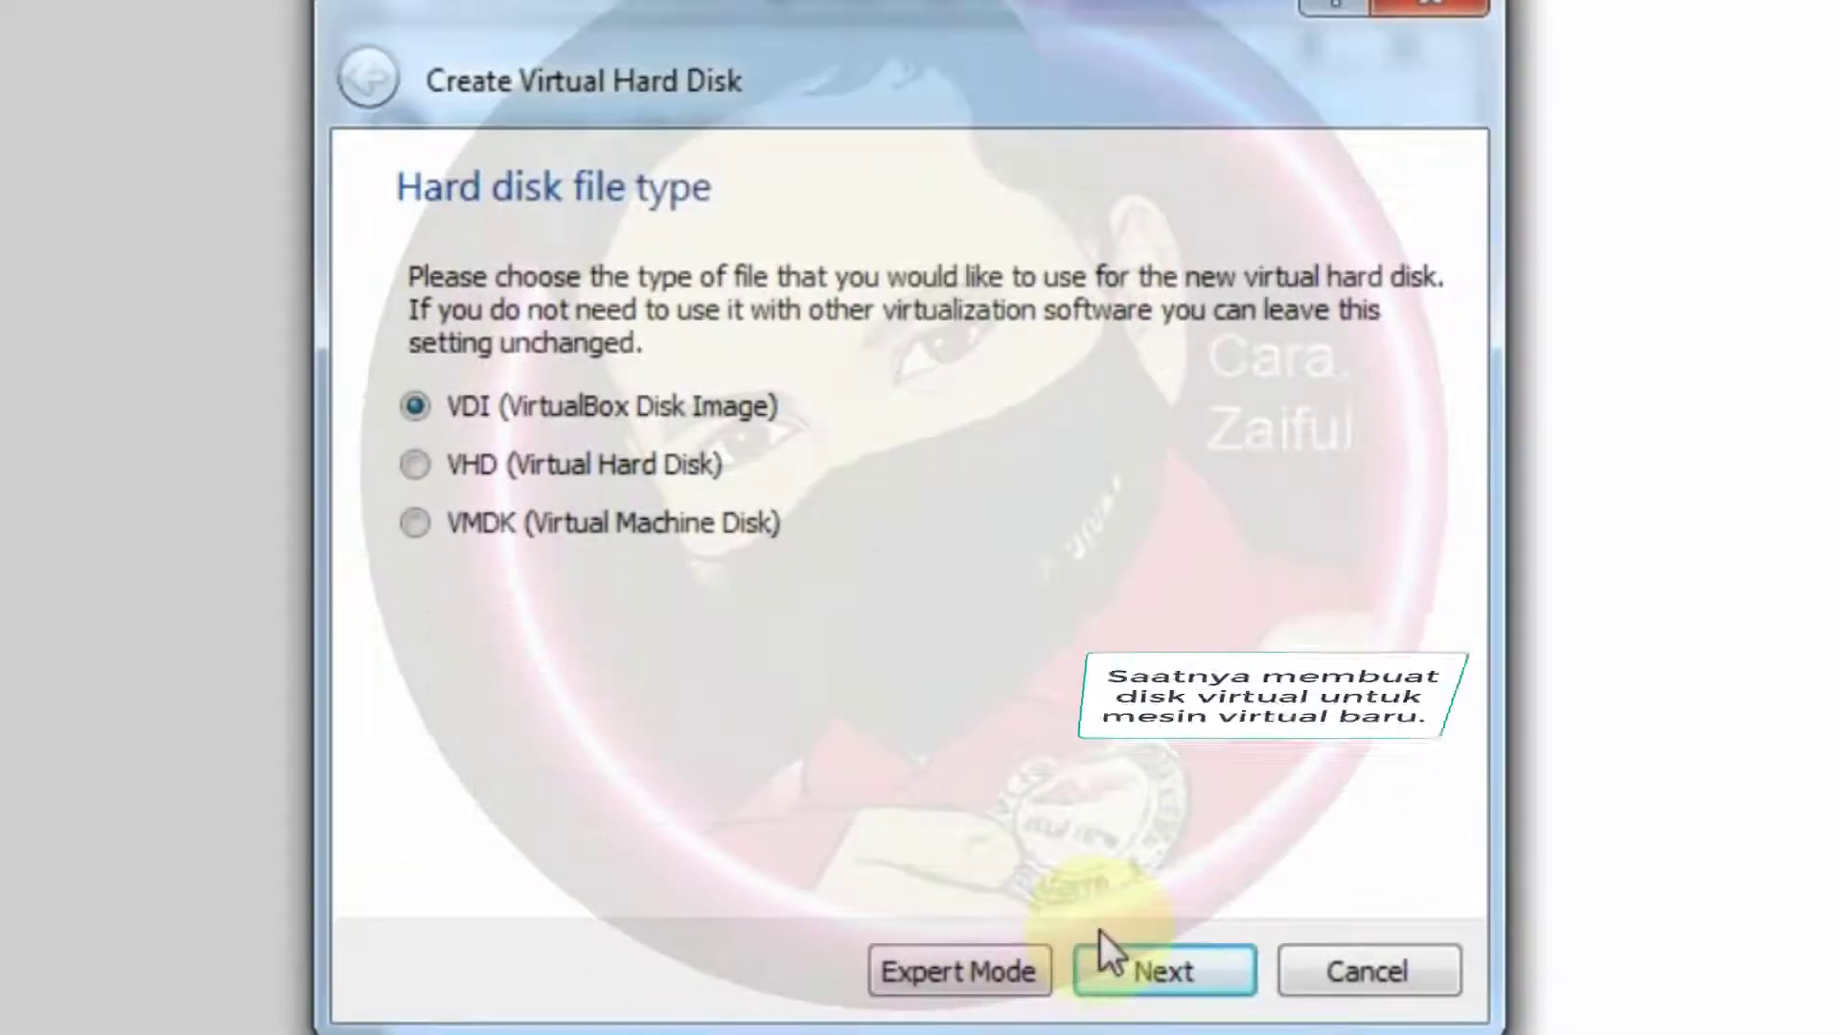
pyautogui.click(1196, 981)
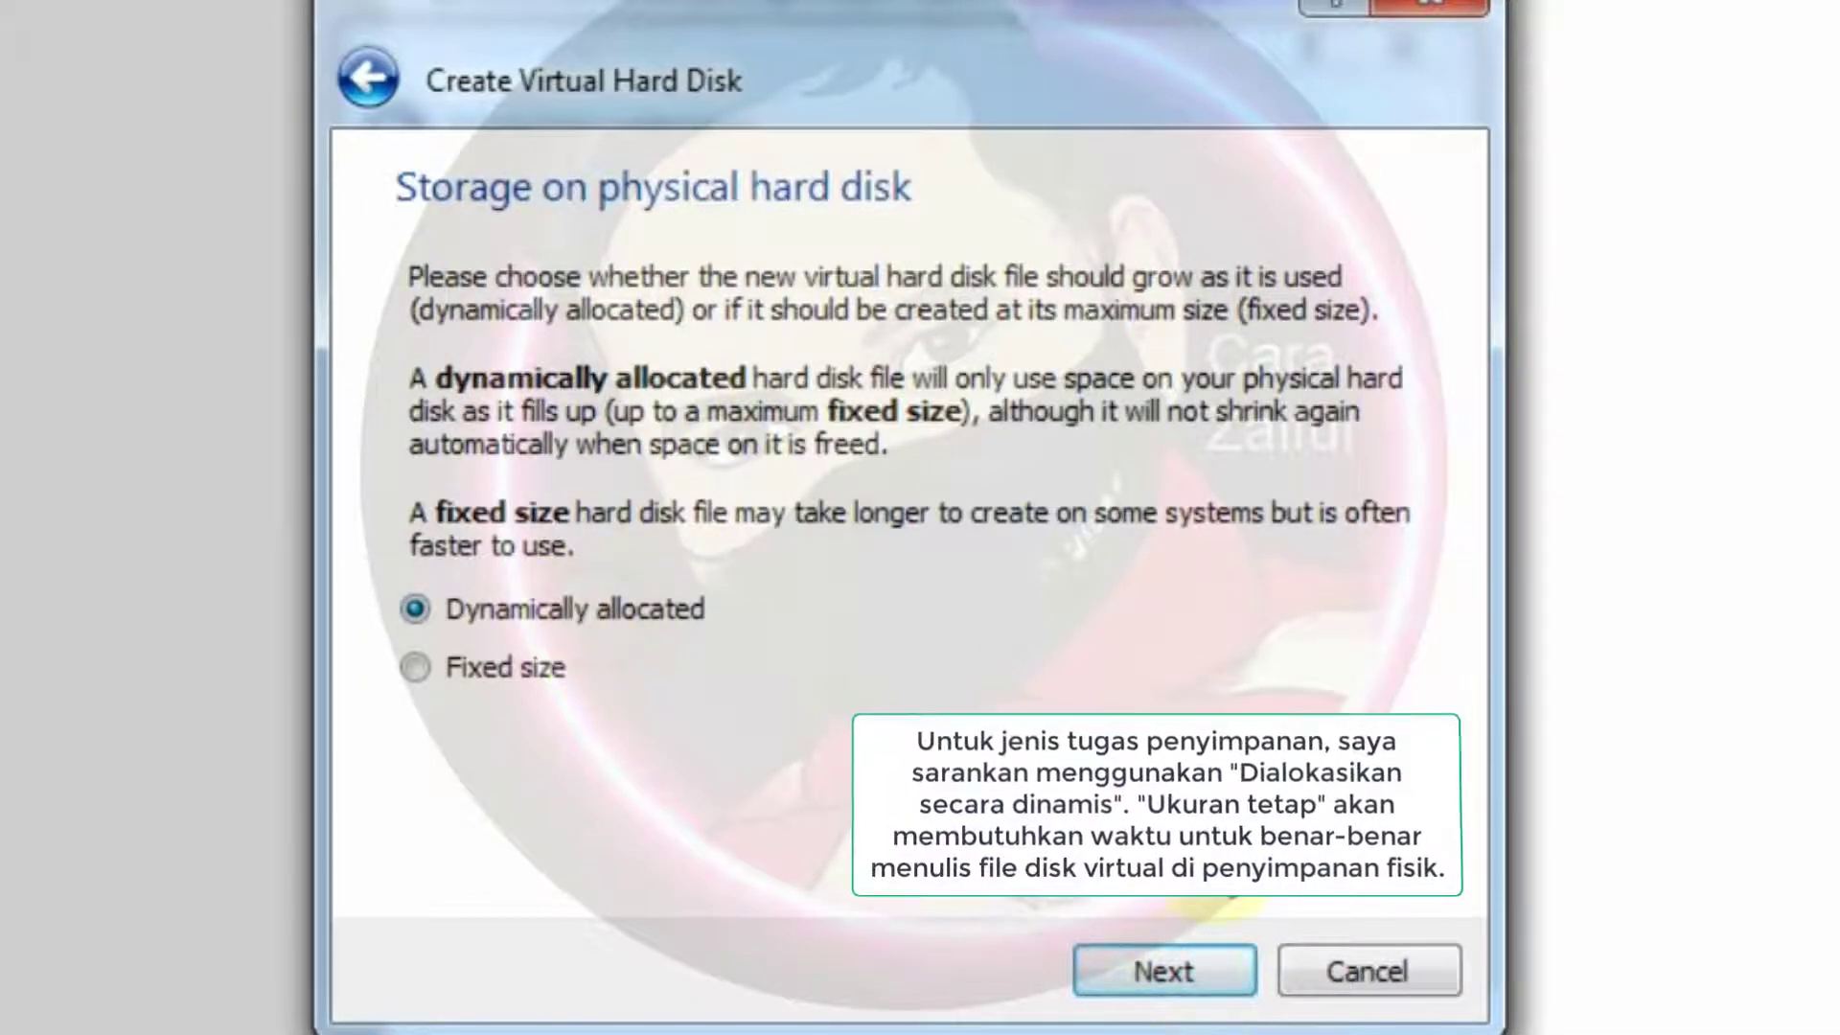
pyautogui.click(1193, 982)
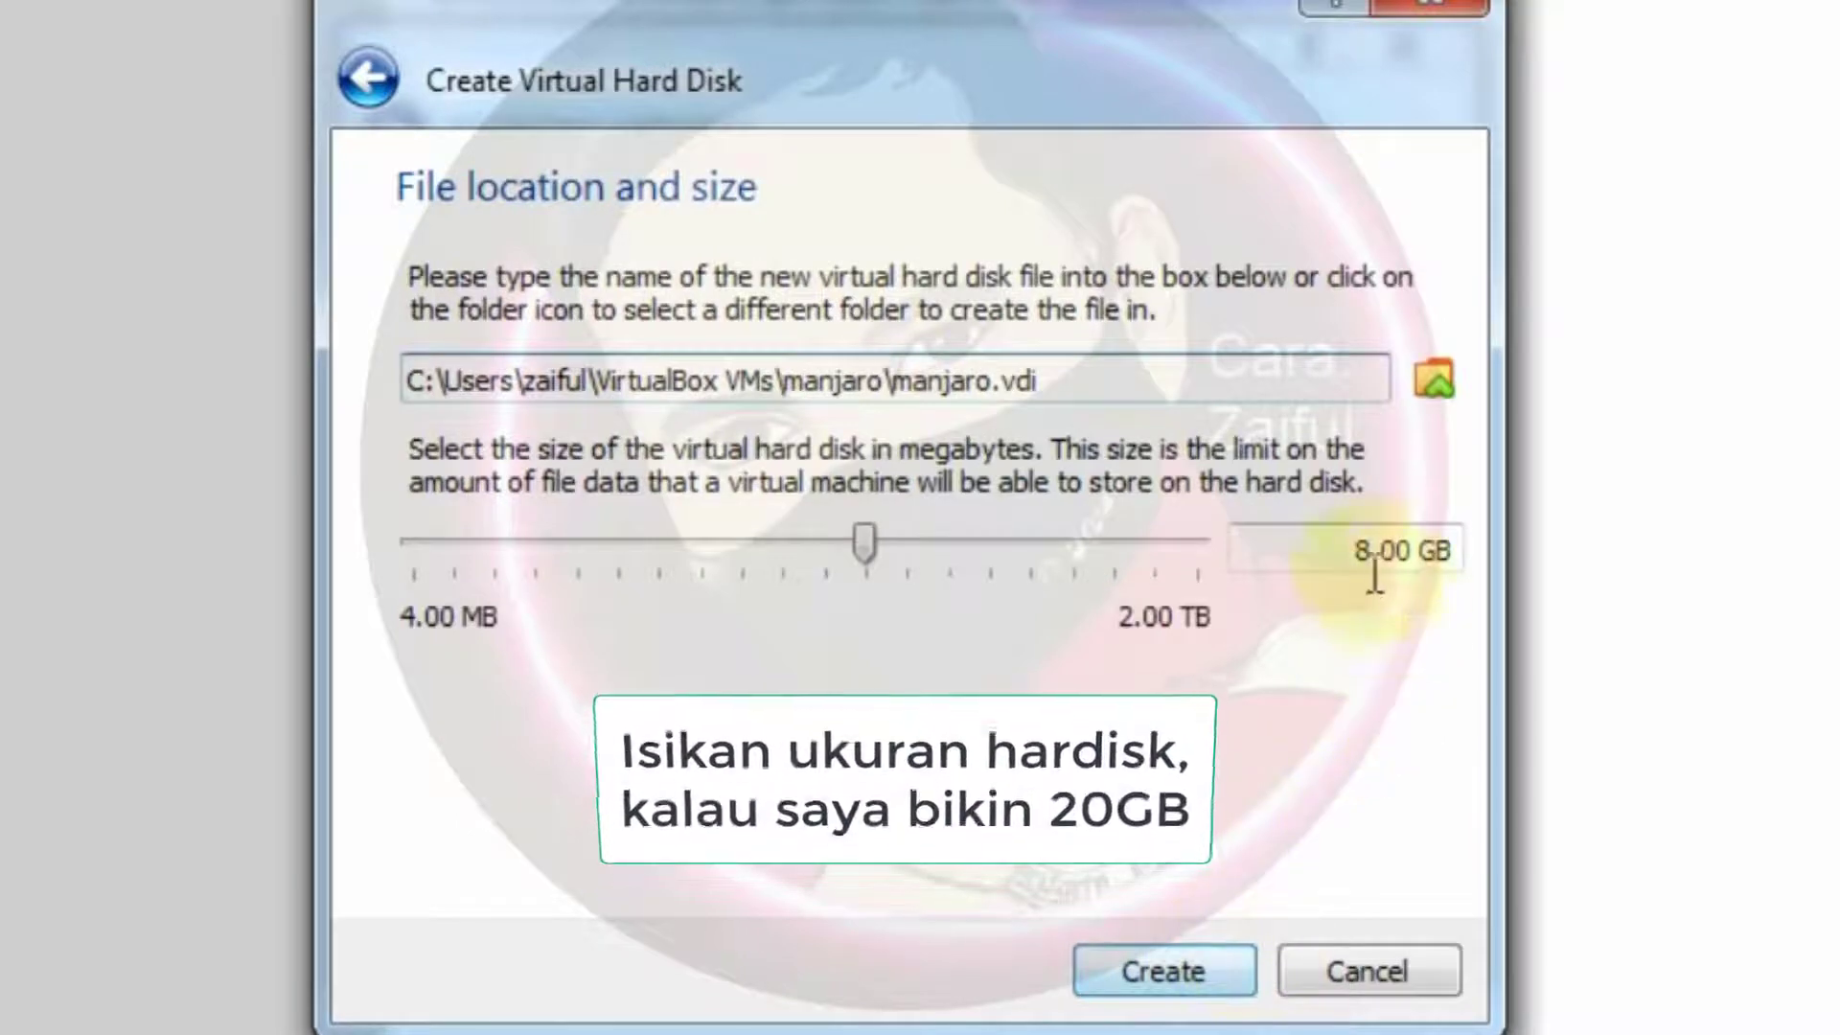
pyautogui.moveTo(1337, 551); pyautogui.dragTo(1623, 568)
pyautogui.write('20')
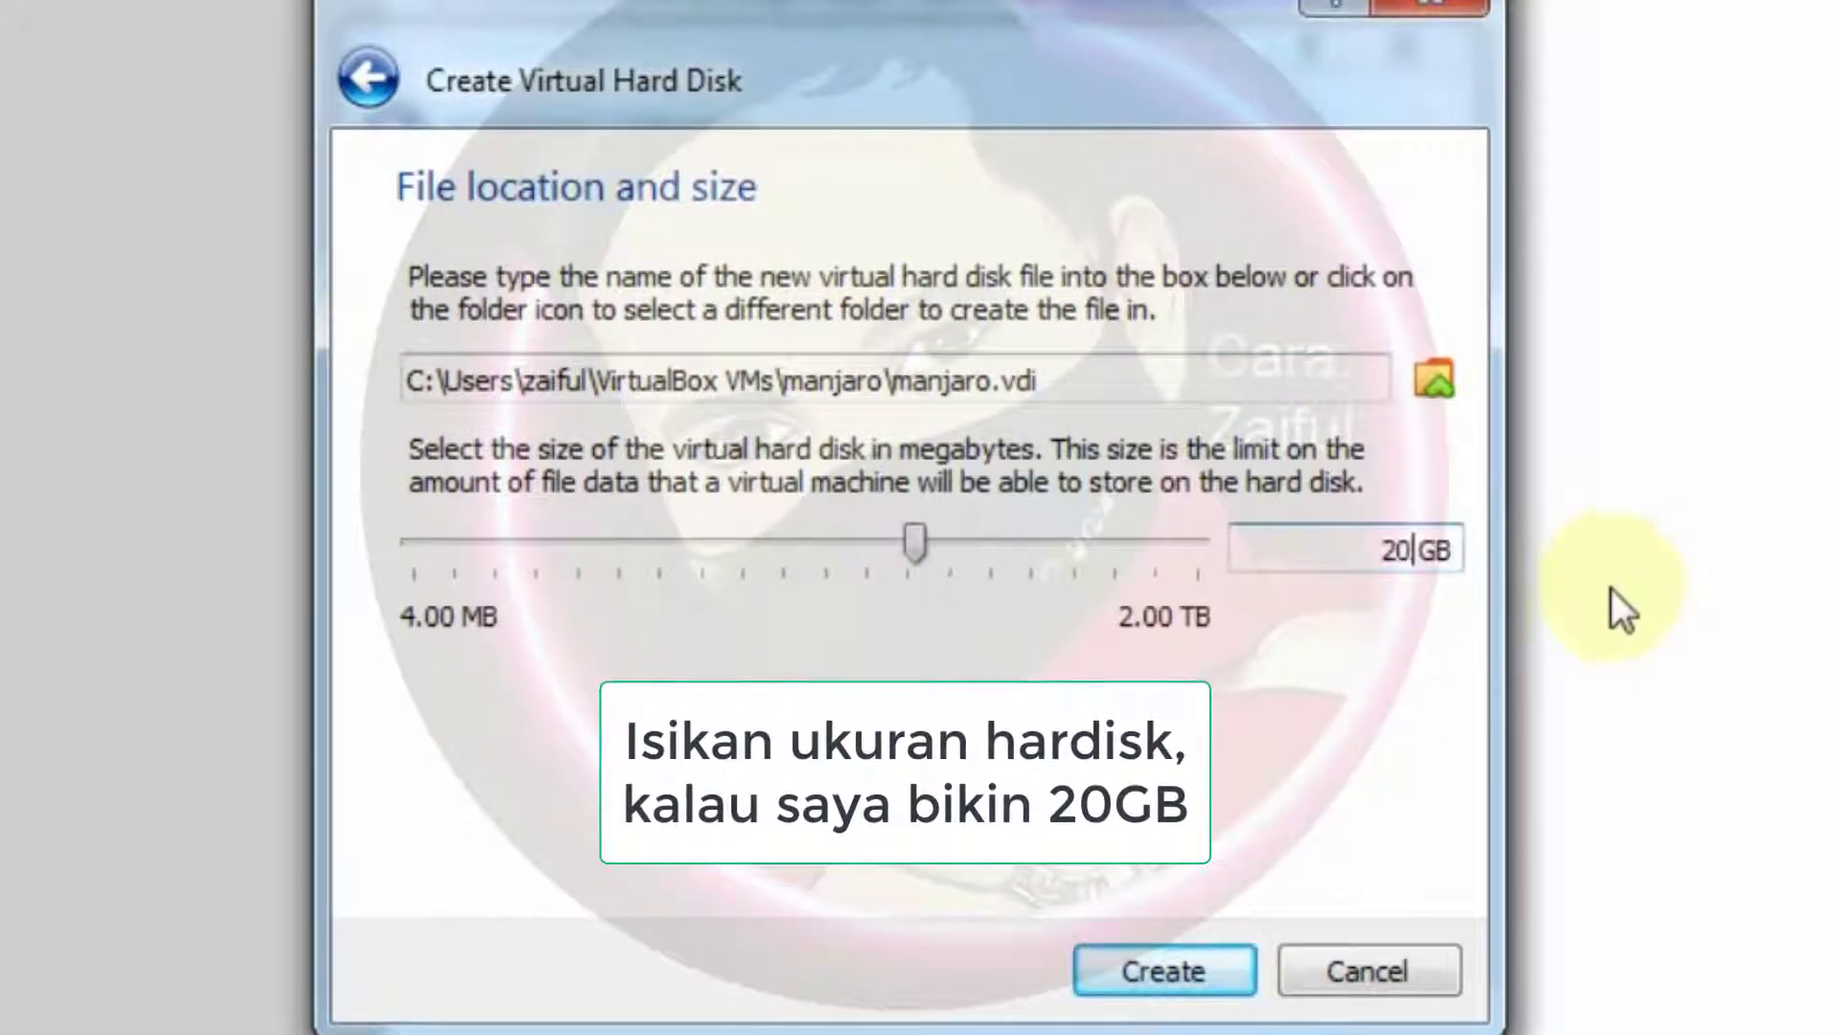
pyautogui.click(1169, 971)
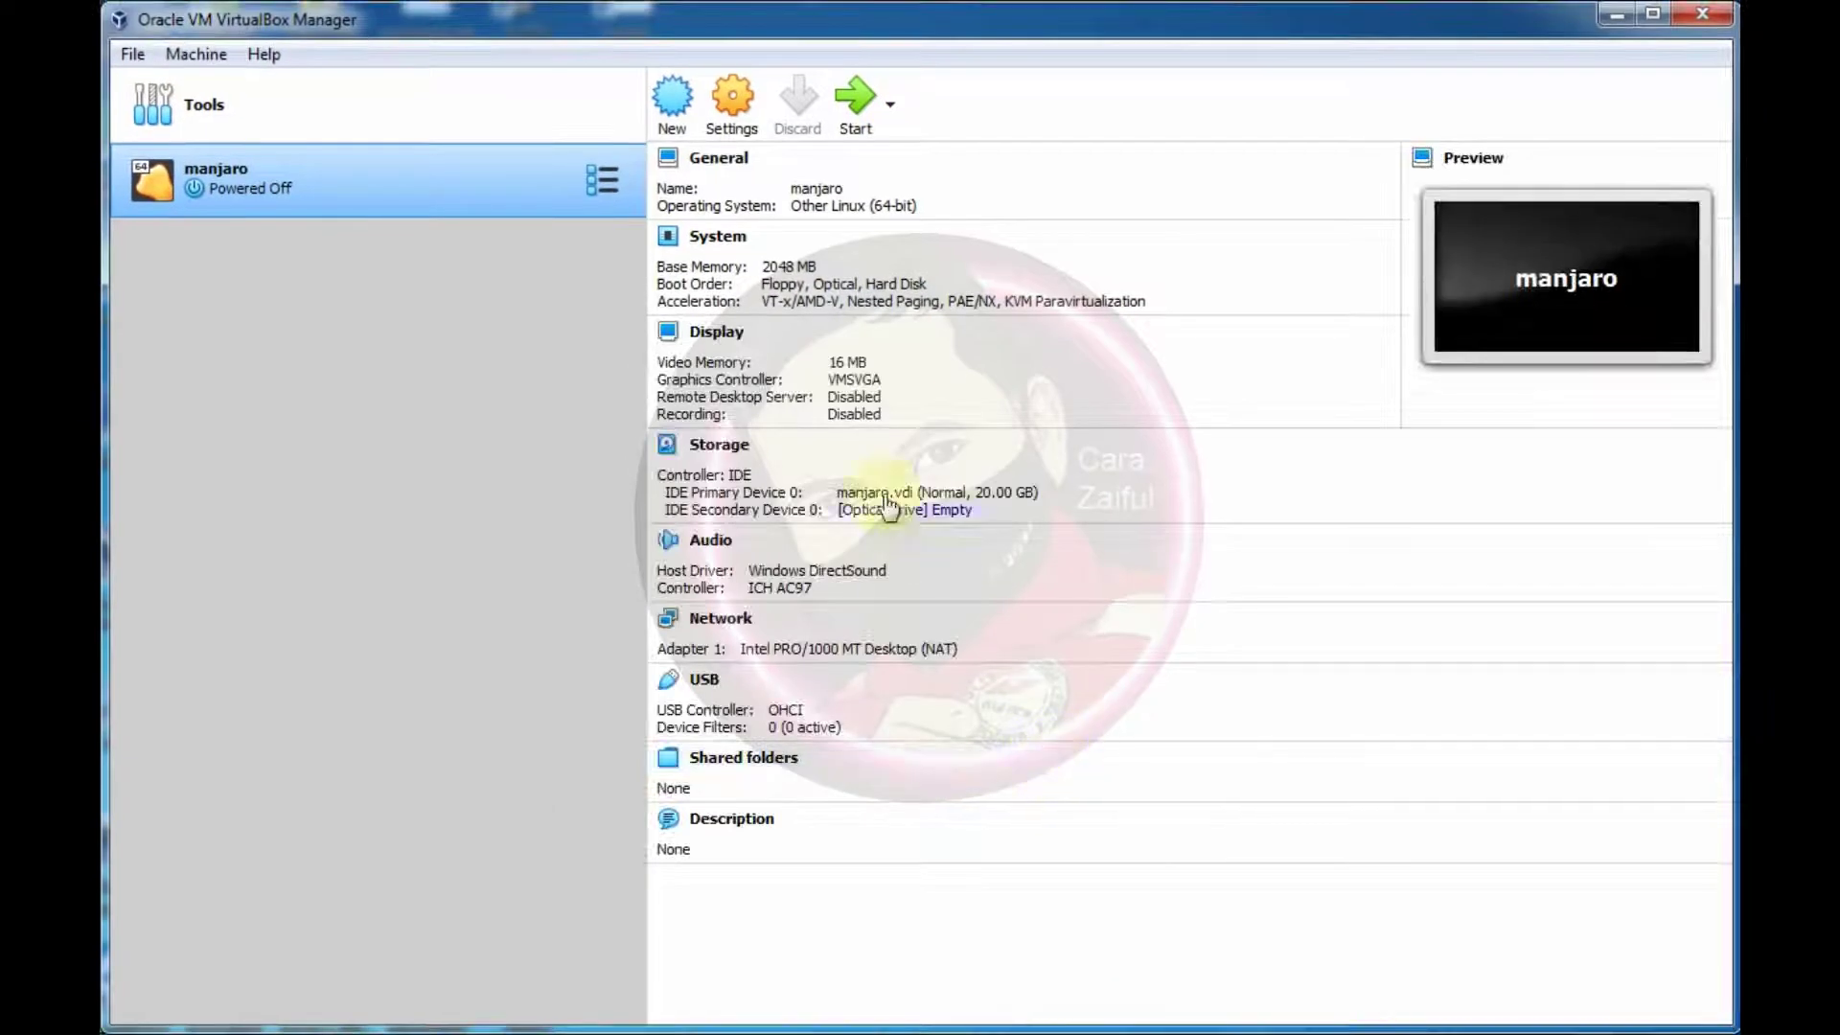
# Raise the manjaro VM's processor count to 2 in System settings
pyautogui.click(731, 96)
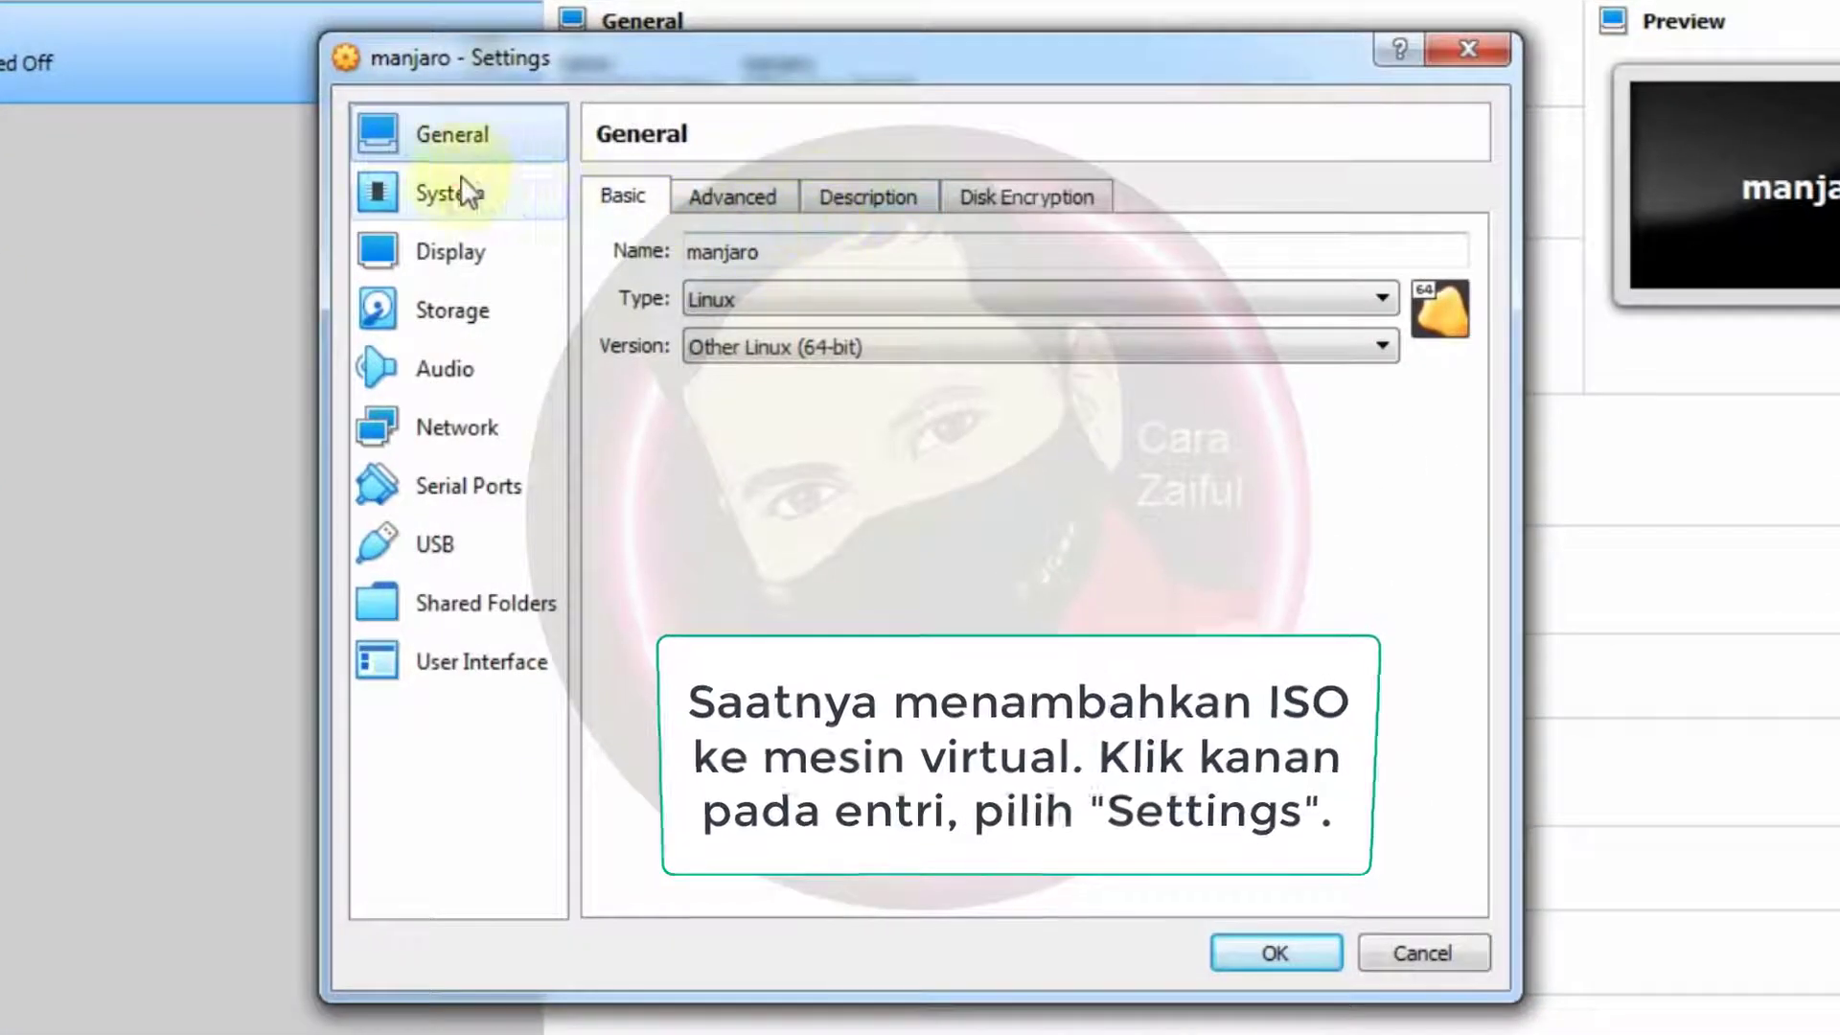
pyautogui.click(496, 223)
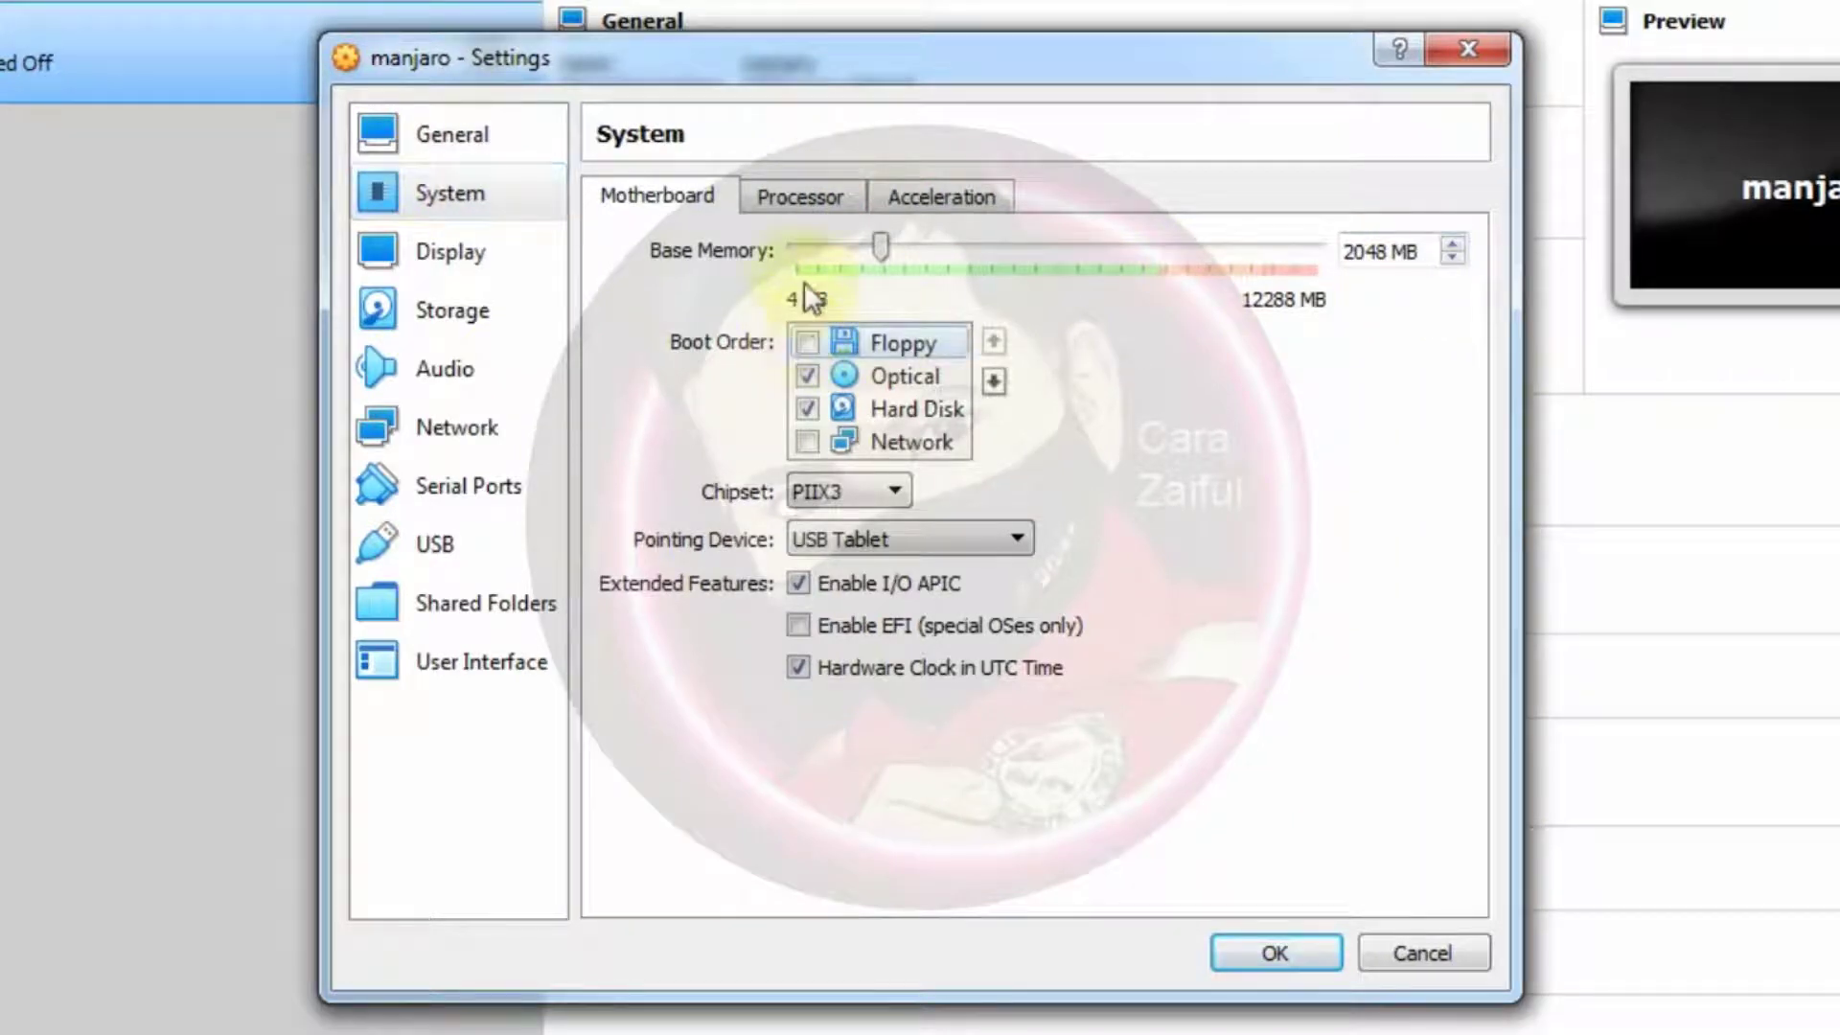
pyautogui.click(796, 195)
pyautogui.click(1455, 245)
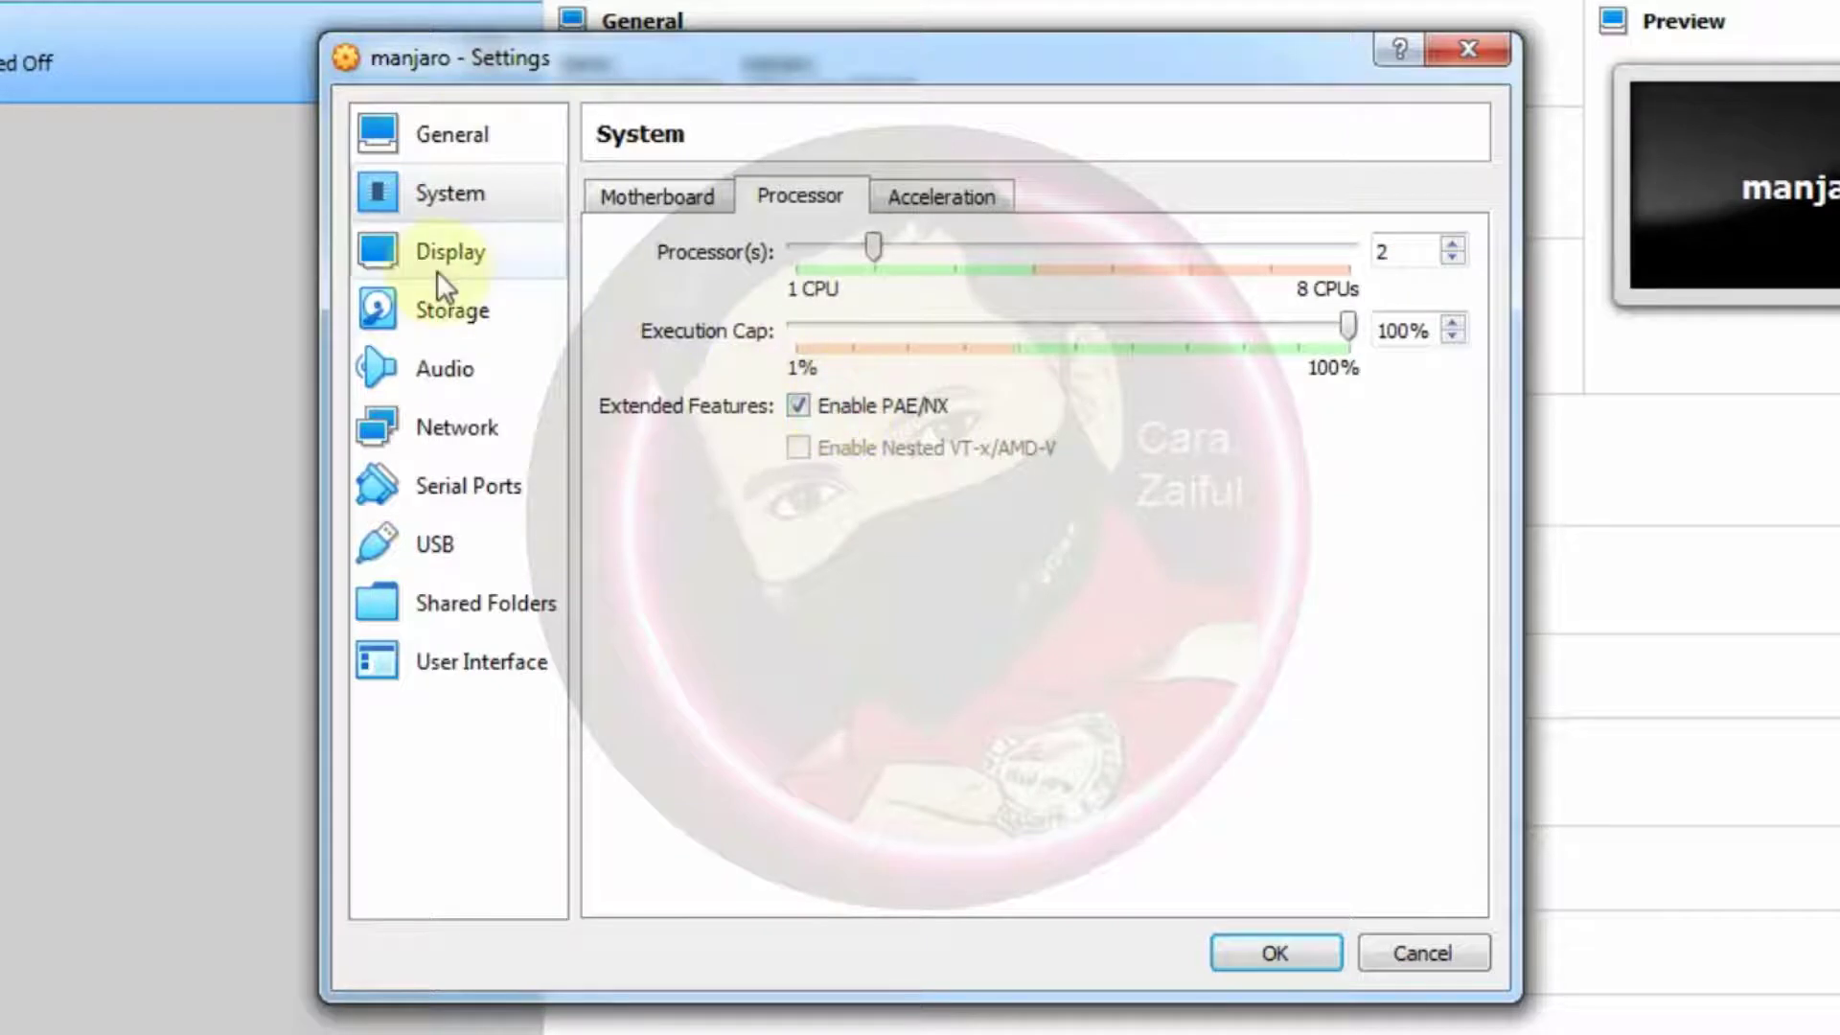
# Insert the manjaro-xfce-21.0.7 ISO into the empty optical drive and save the settings
pyautogui.click(453, 309)
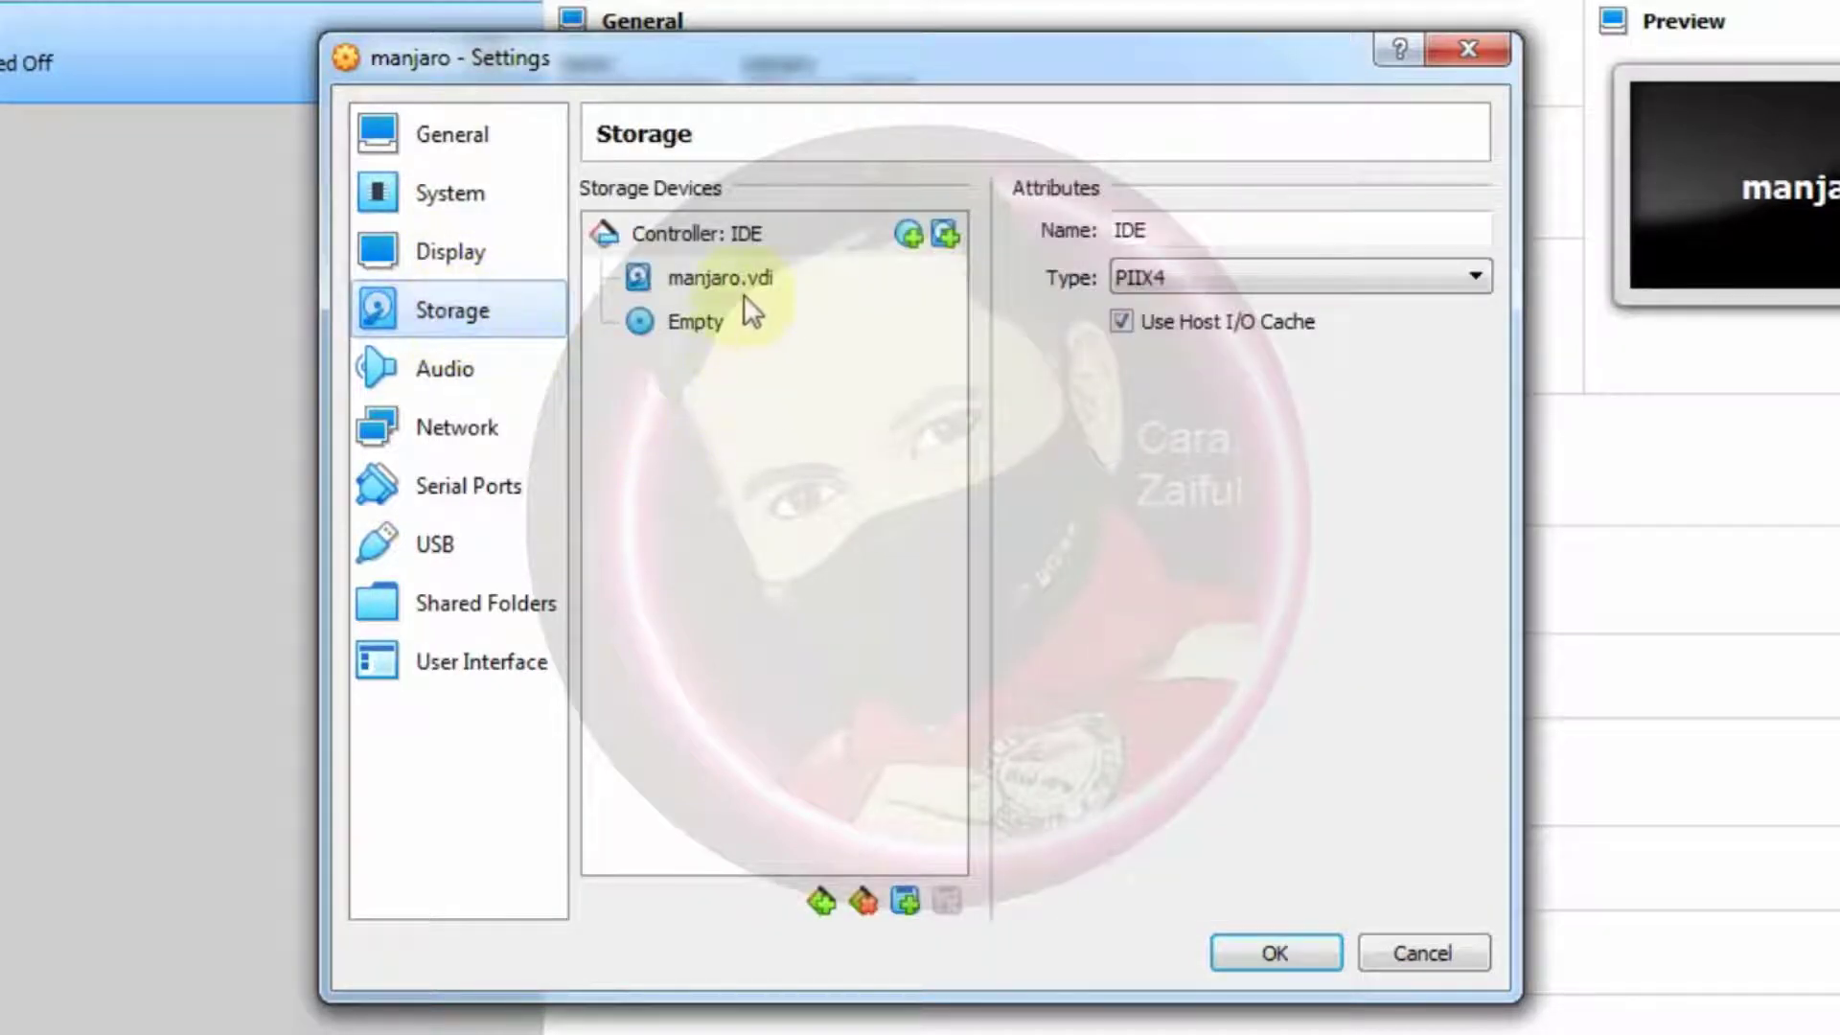
pyautogui.click(708, 329)
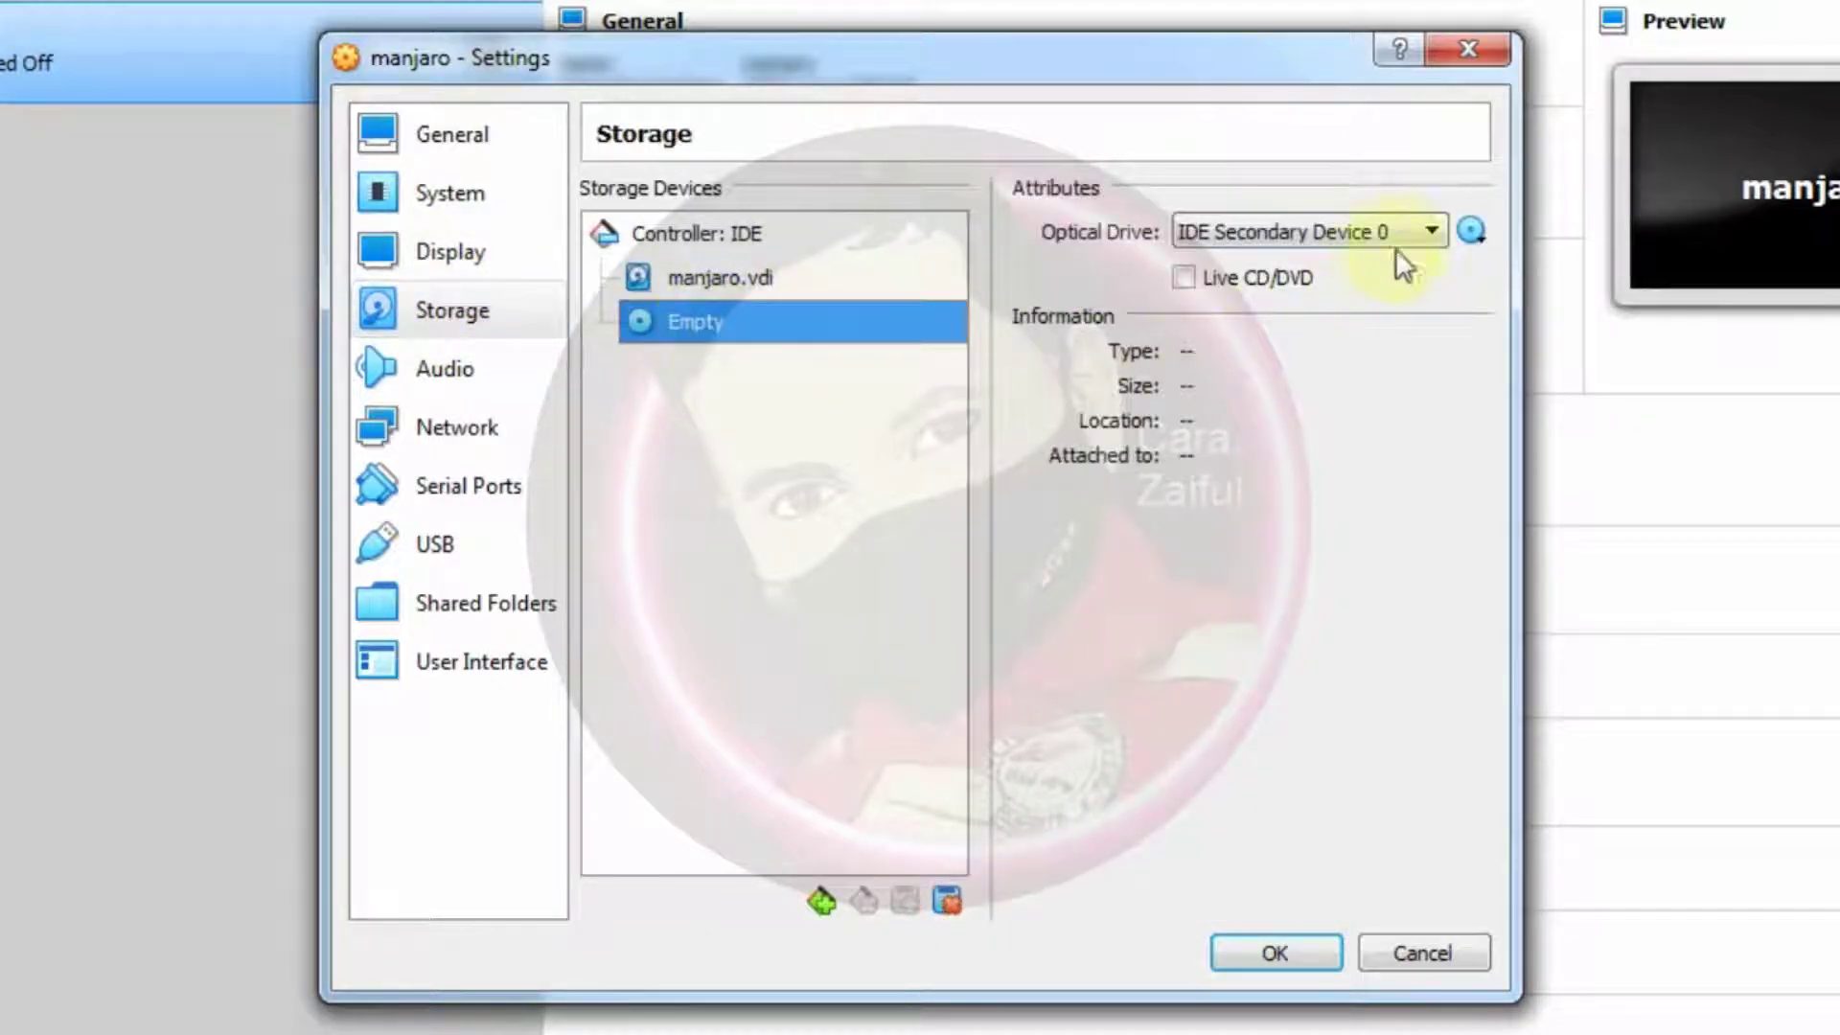
pyautogui.click(1430, 233)
pyautogui.click(1473, 231)
pyautogui.click(1474, 231)
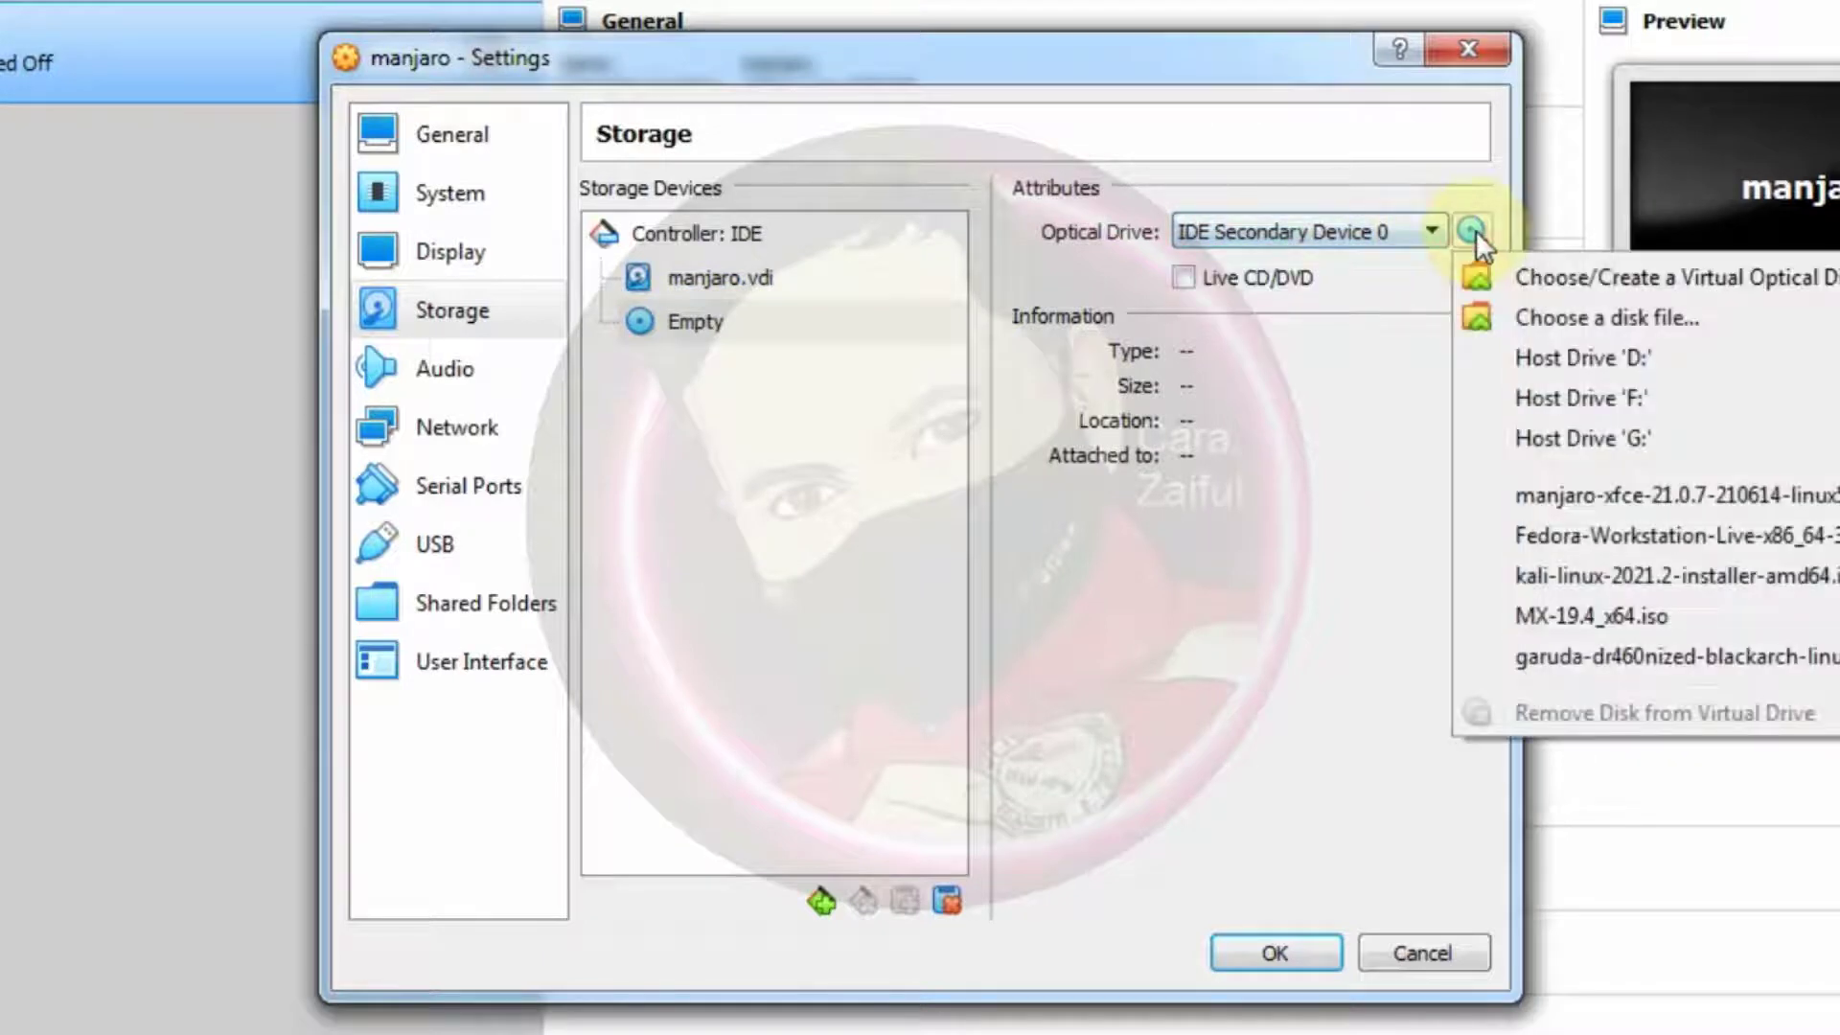
pyautogui.click(1621, 497)
pyautogui.click(1296, 958)
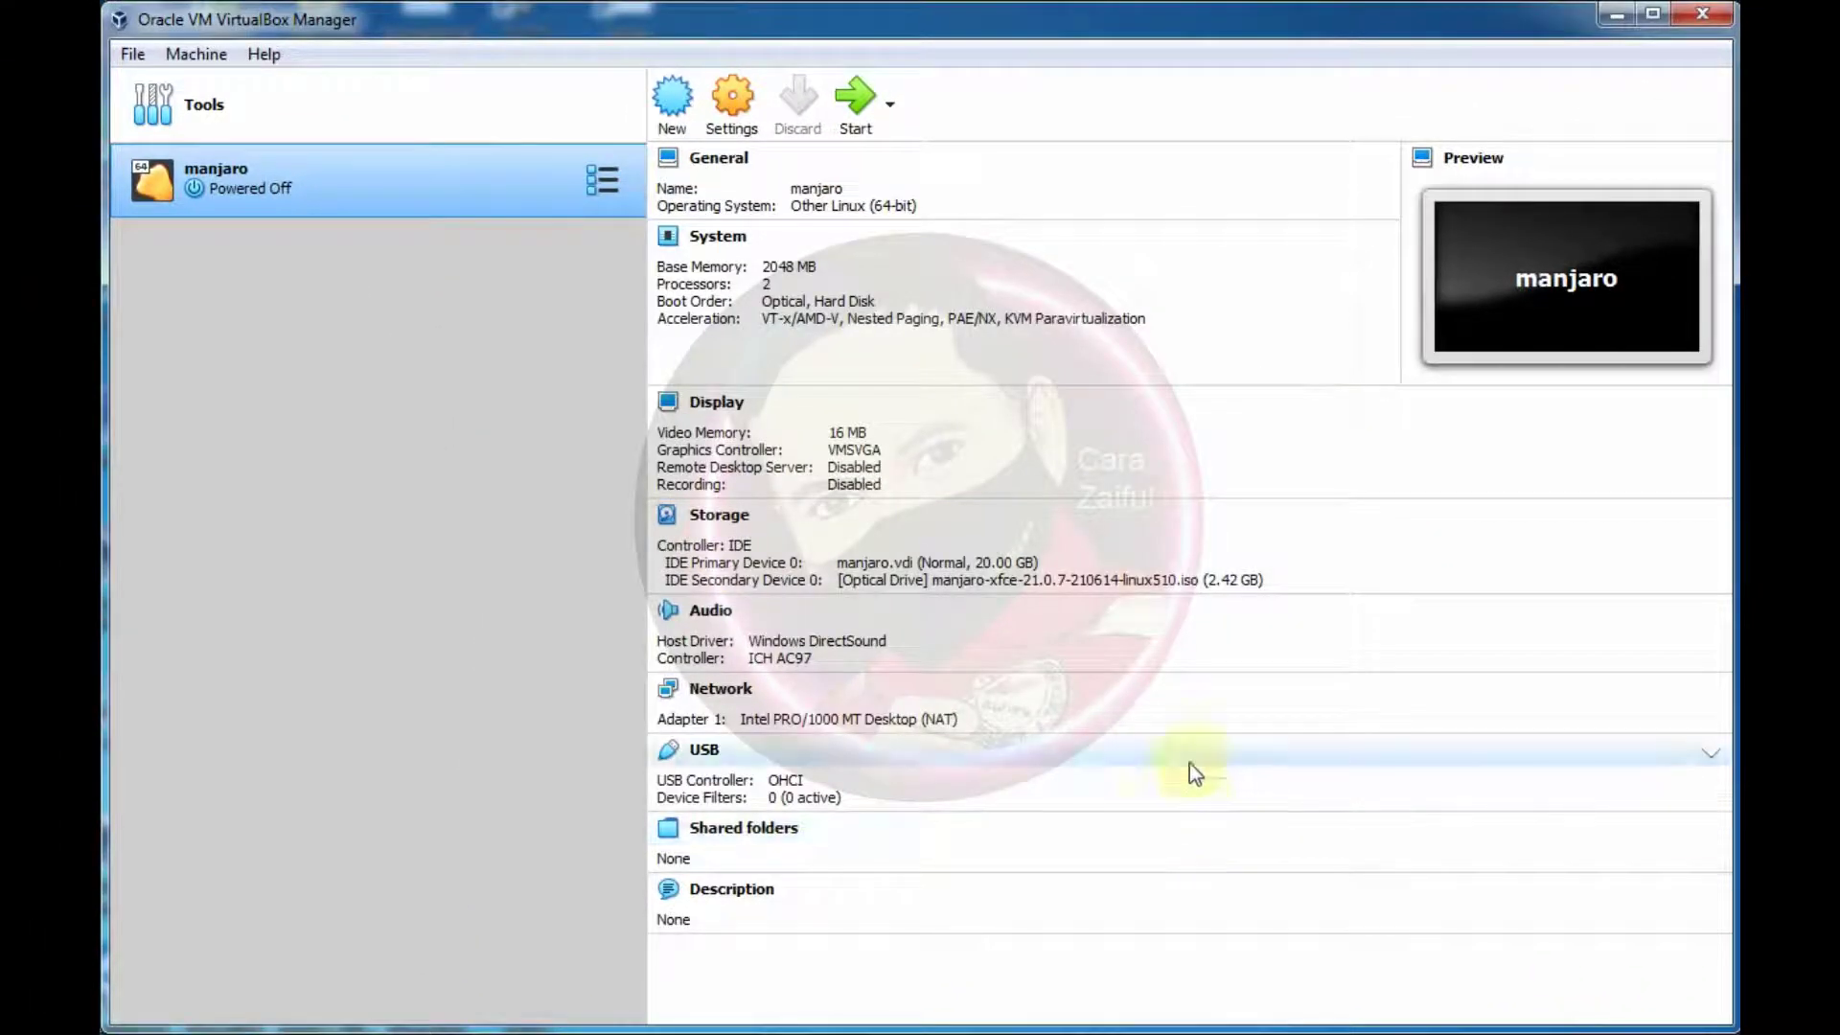
# Start the manjaro VM using the manjaro-xfce ISO as the start-up disk
pyautogui.click(847, 105)
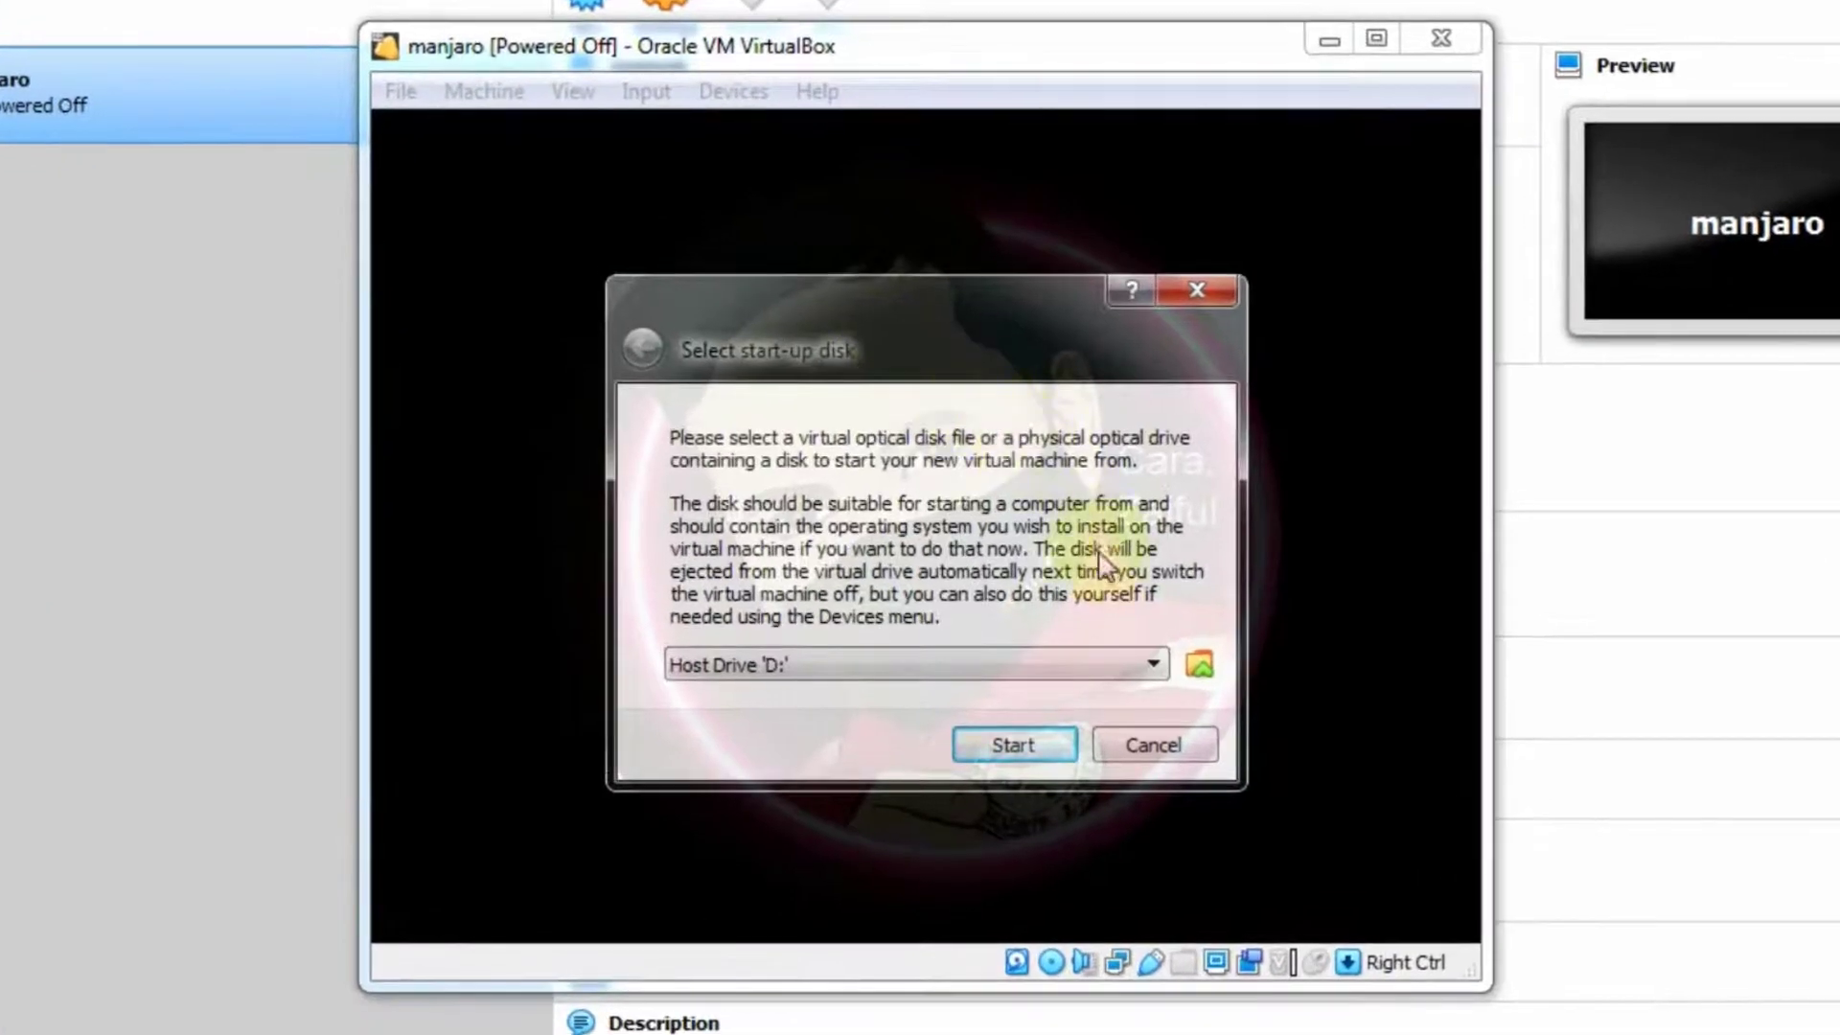
pyautogui.click(1154, 664)
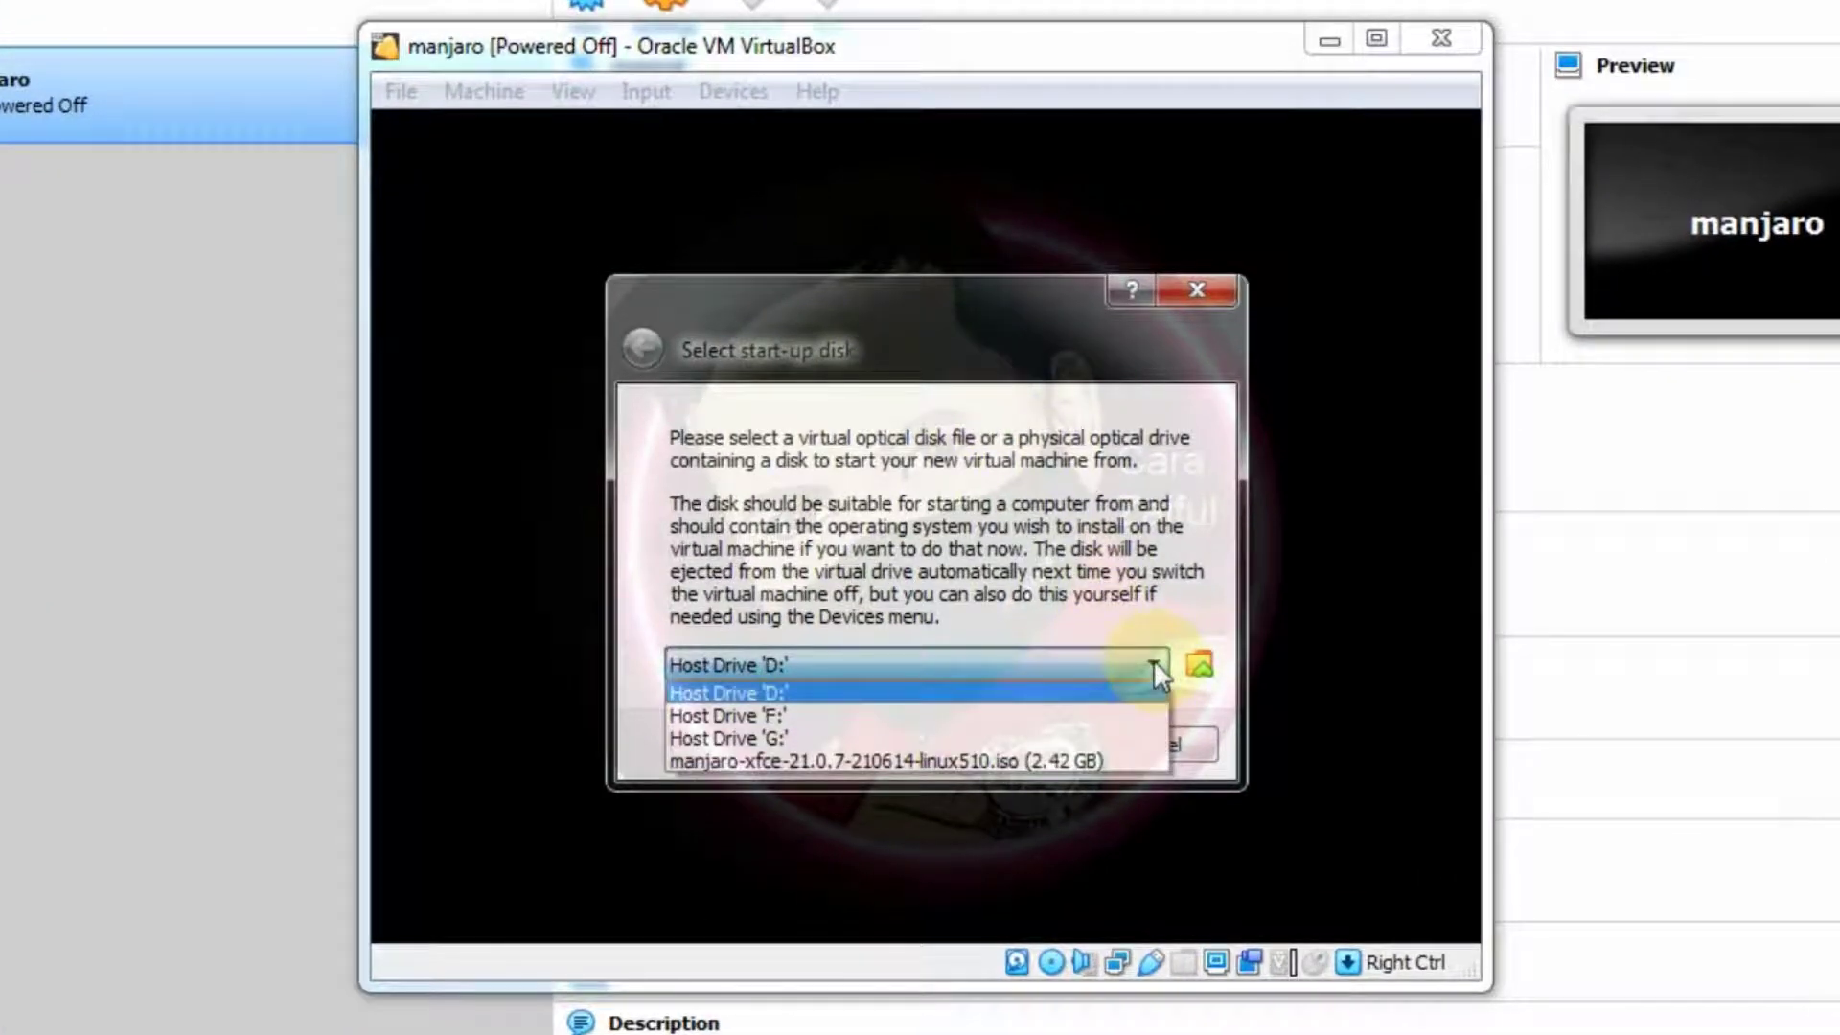
pyautogui.click(835, 761)
pyautogui.click(1008, 743)
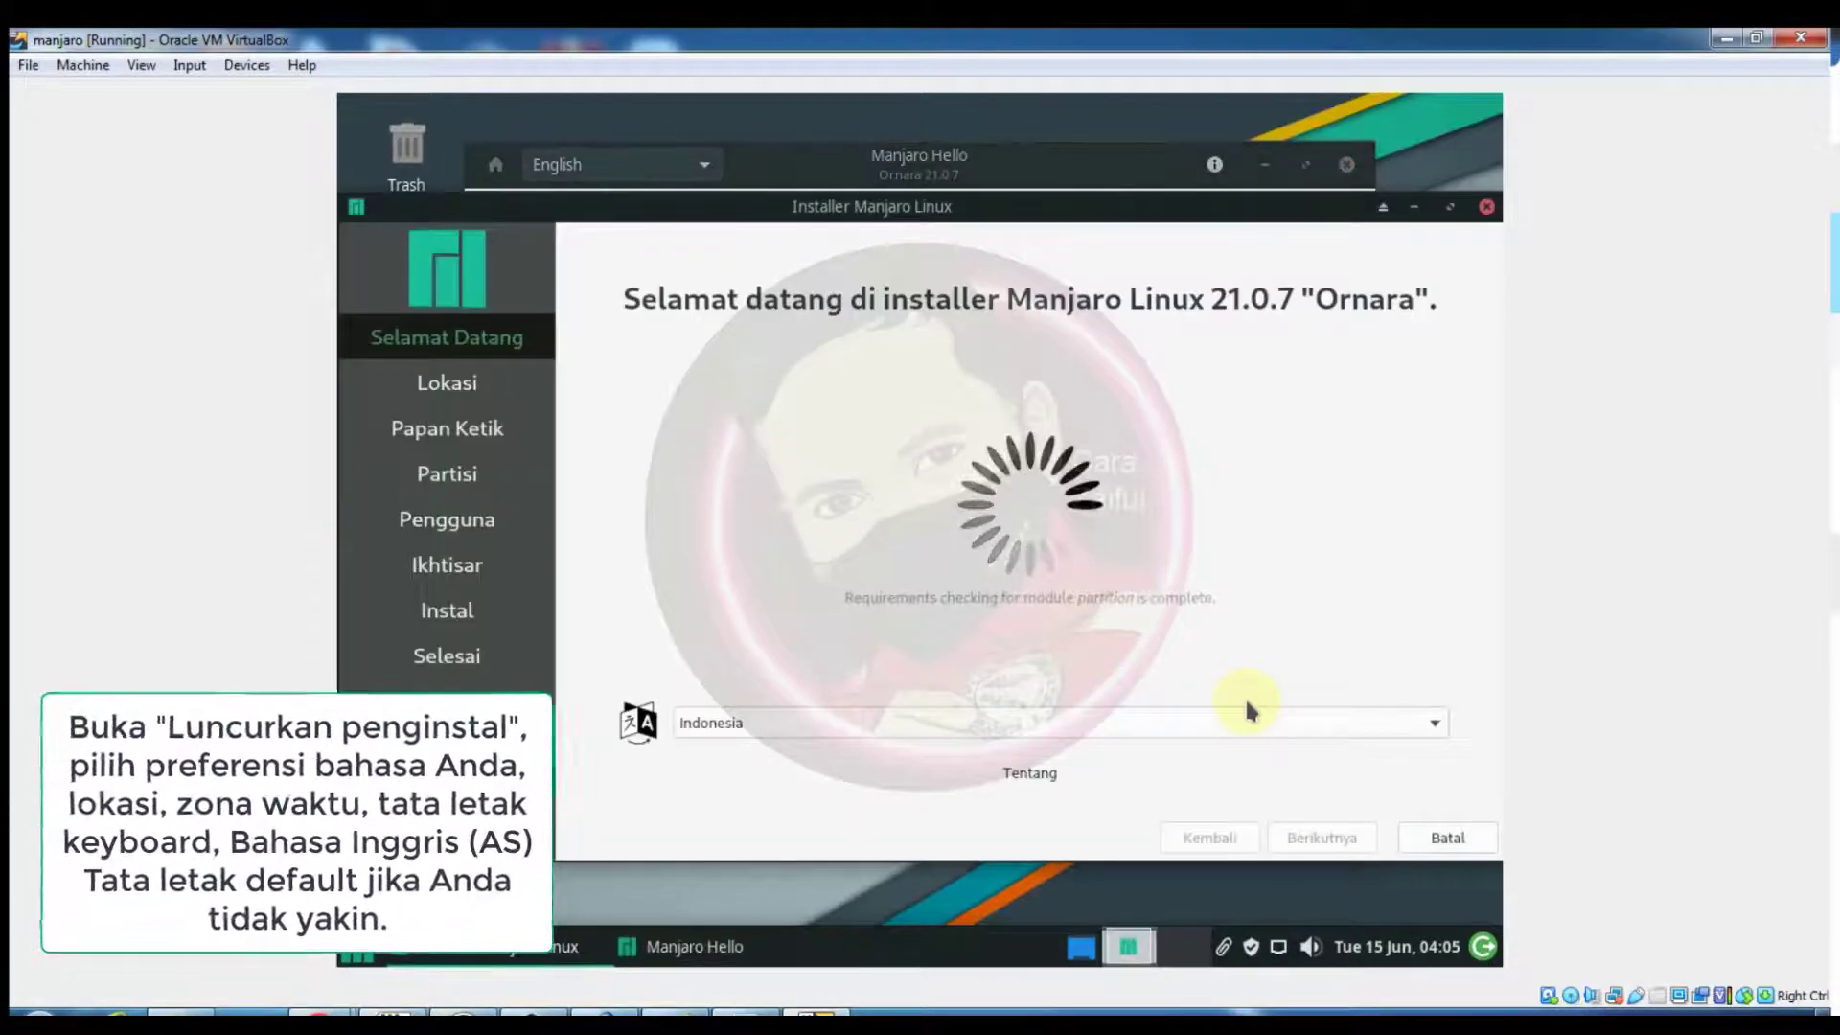
# Set the installer language to Indonesia and accept the default location
pyautogui.click(1328, 733)
pyautogui.click(801, 517)
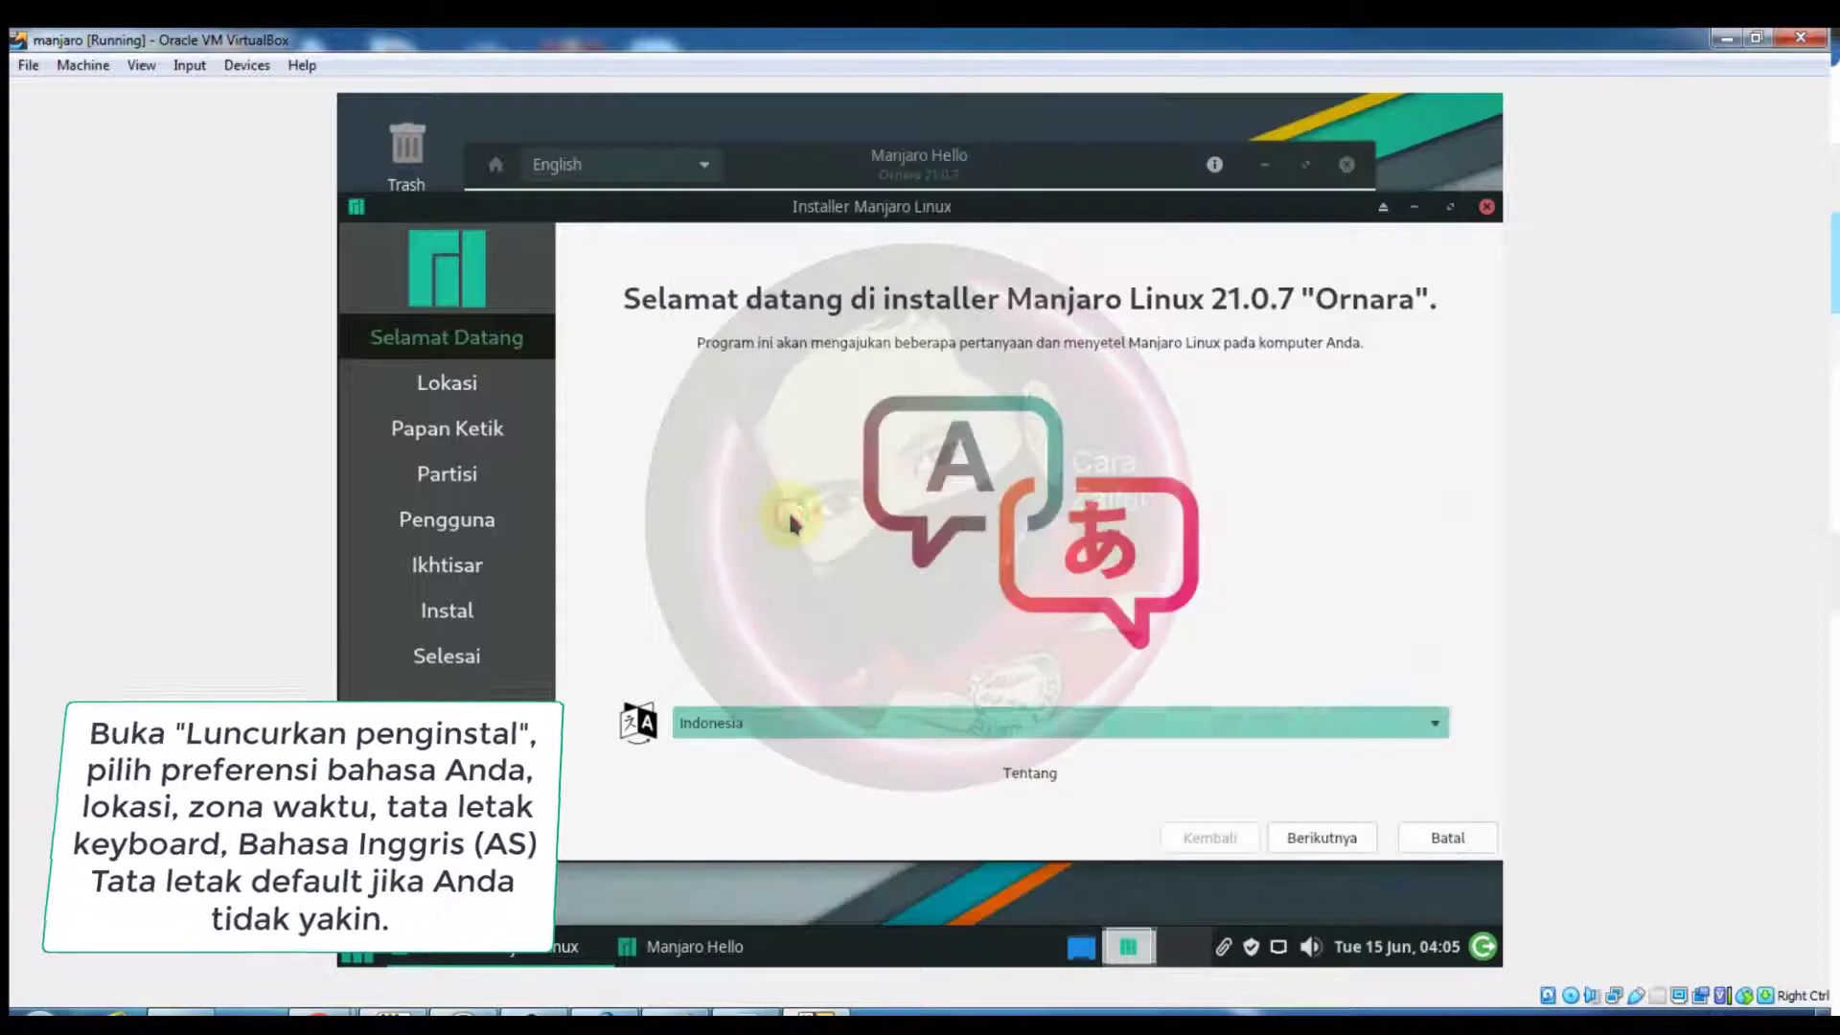
pyautogui.click(1303, 839)
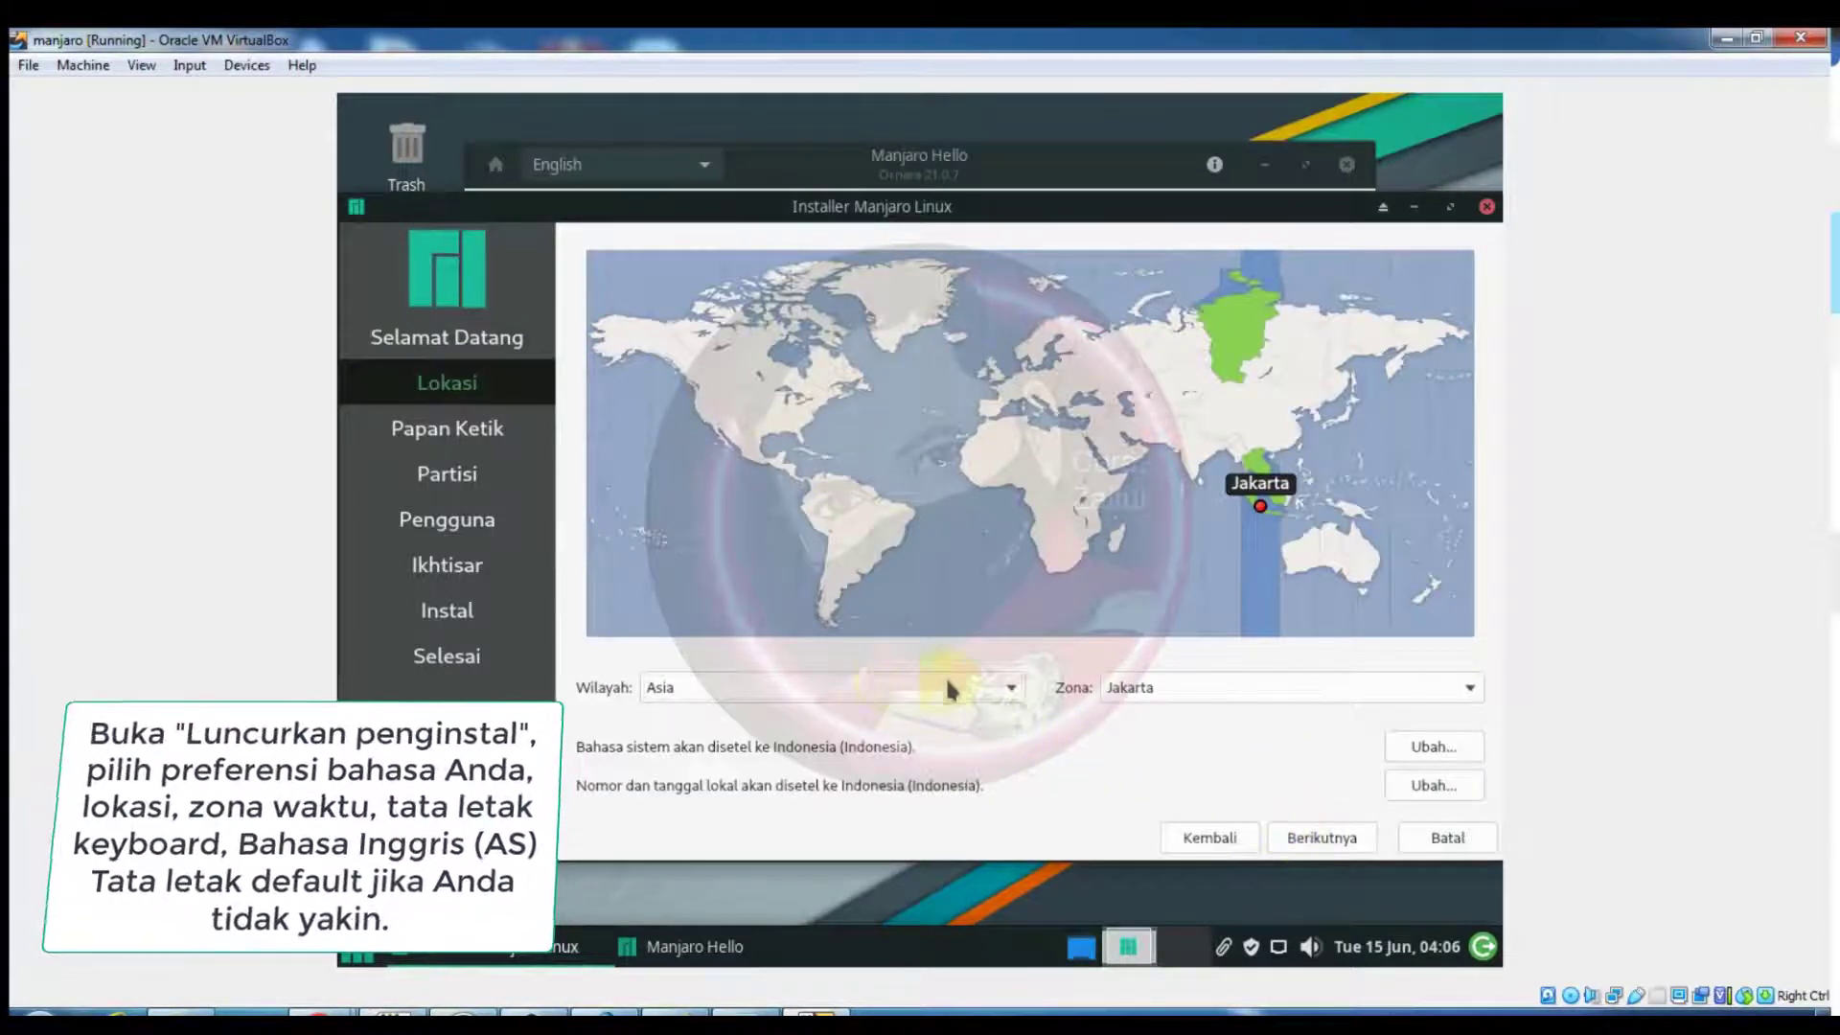
pyautogui.click(1320, 839)
# Choose the English (US) keyboard layout and erase the whole disk for installation
pyautogui.scroll(7, 912, 660)
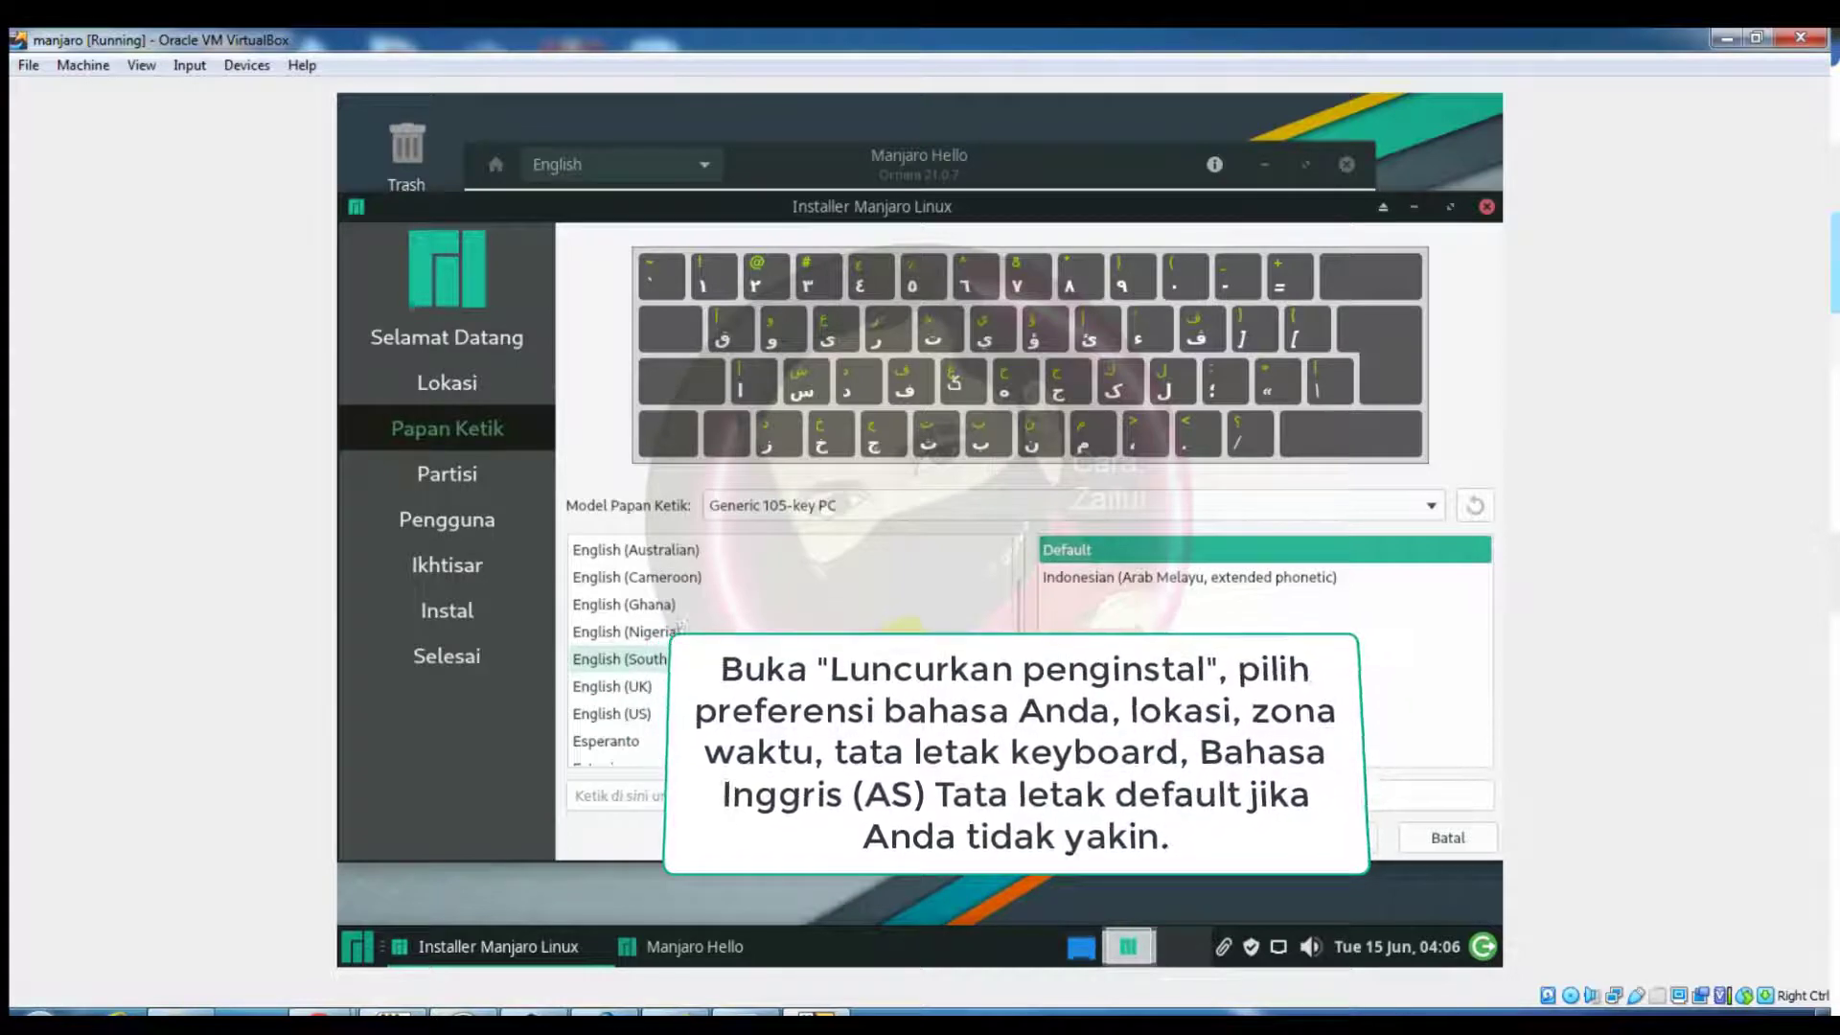
pyautogui.click(623, 715)
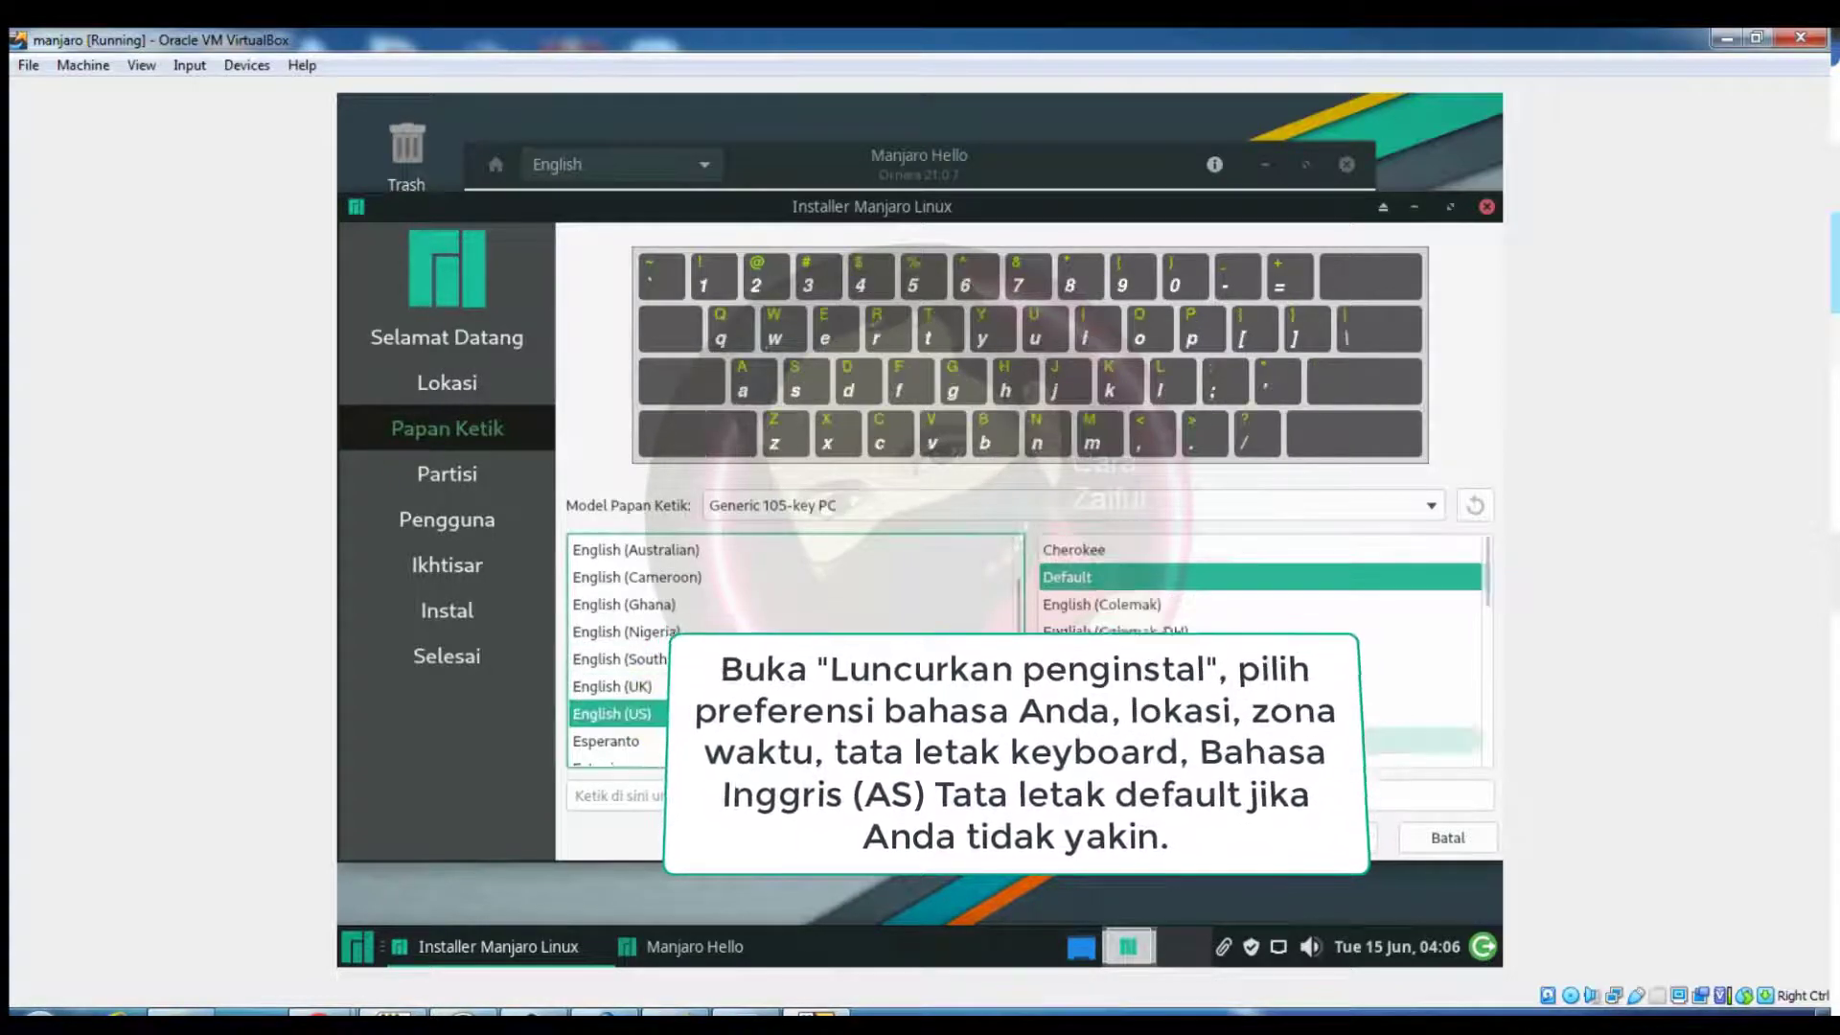
pyautogui.click(1321, 839)
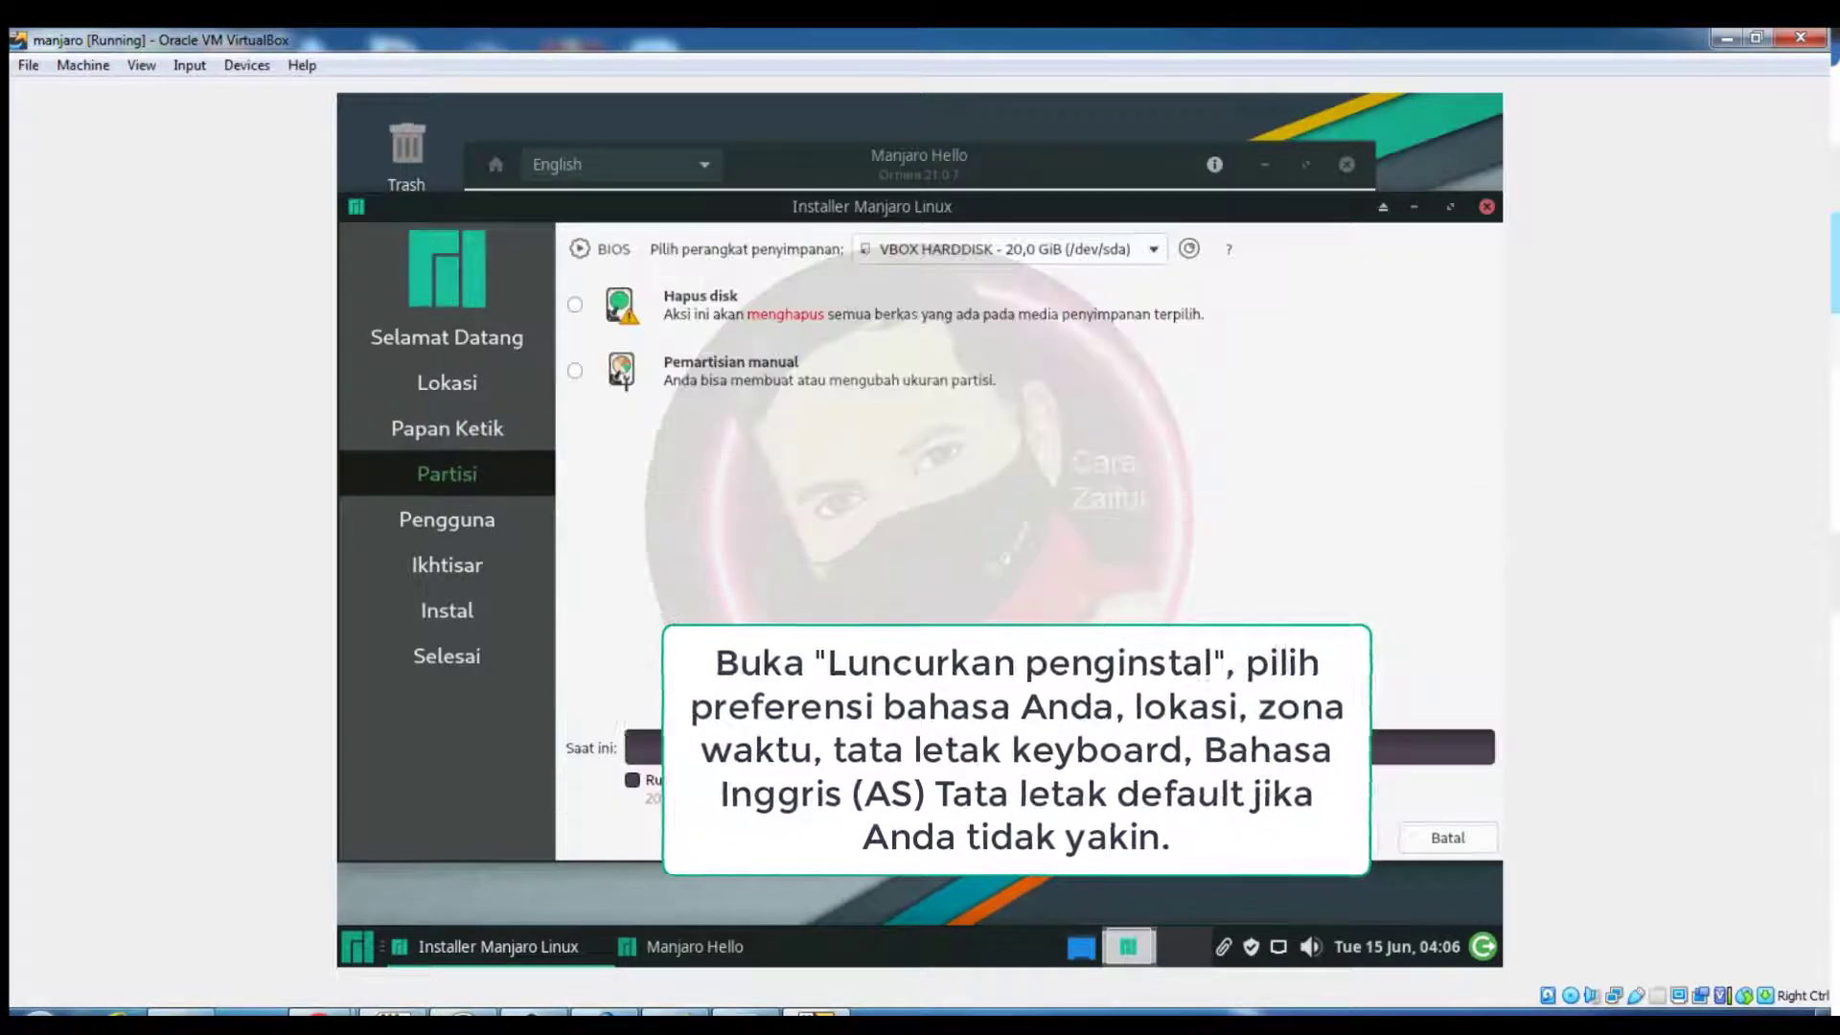
pyautogui.click(574, 304)
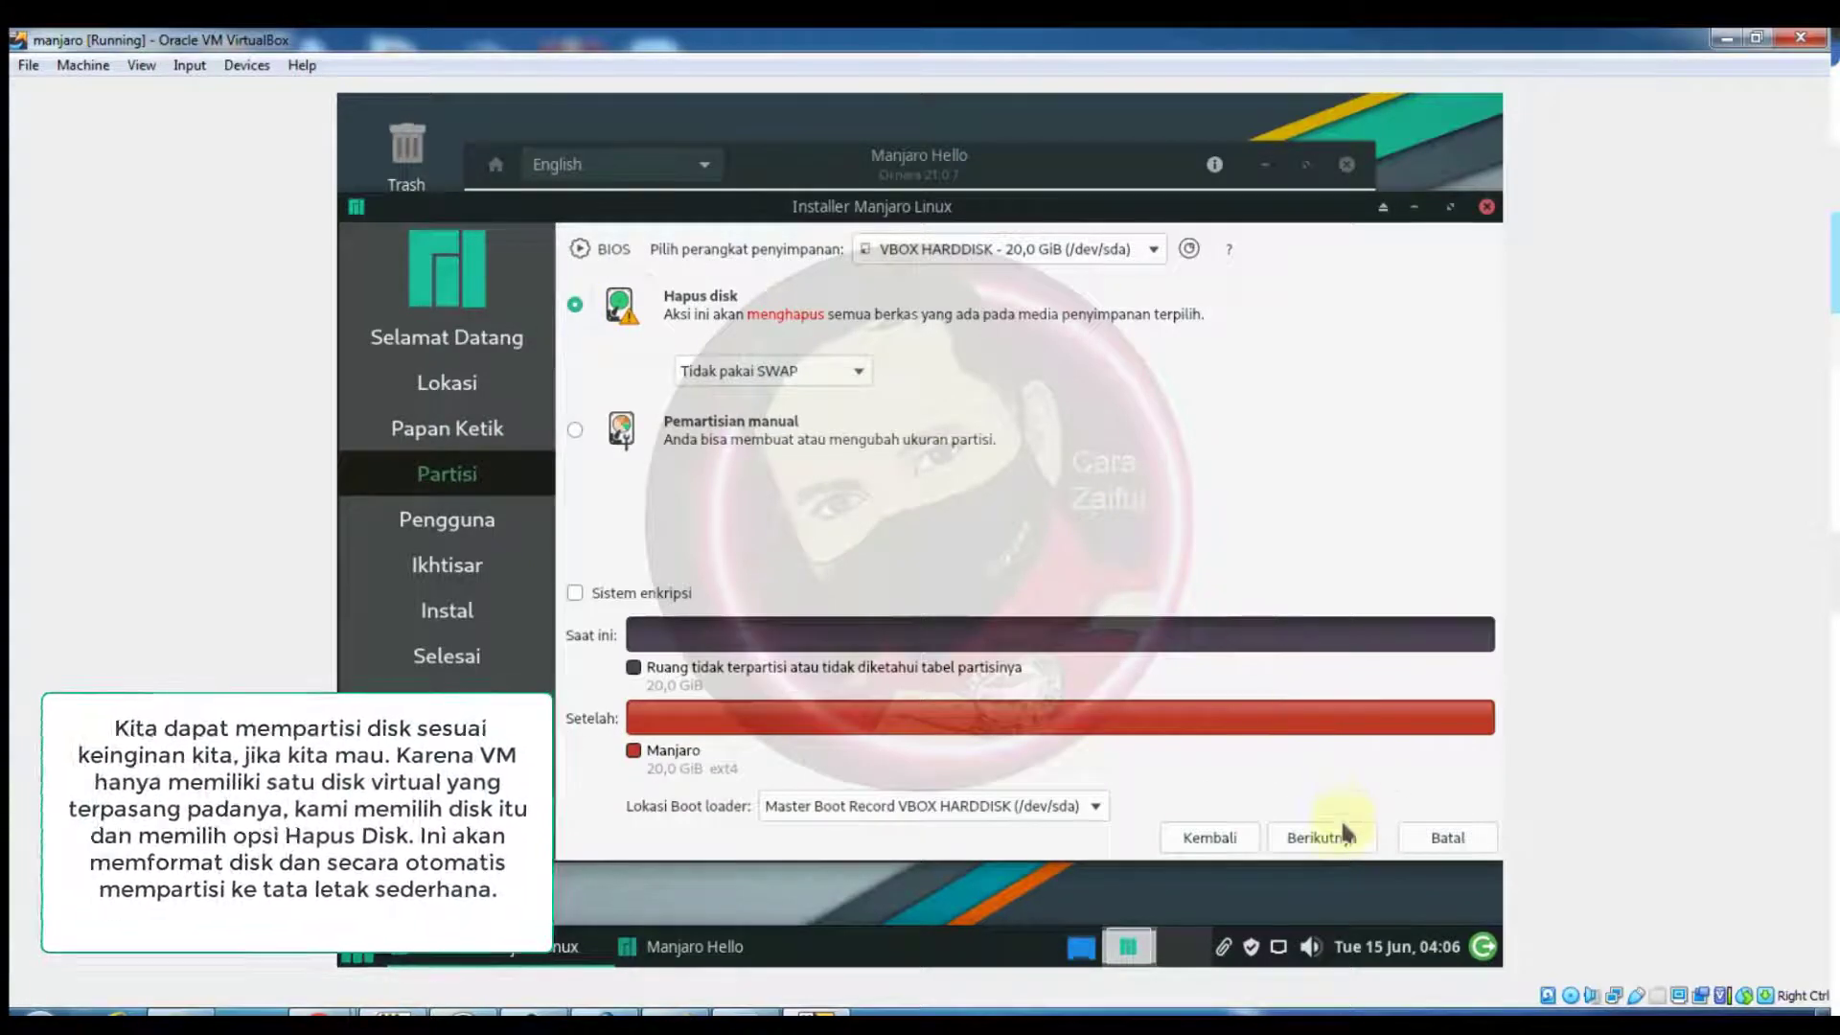
pyautogui.click(1343, 842)
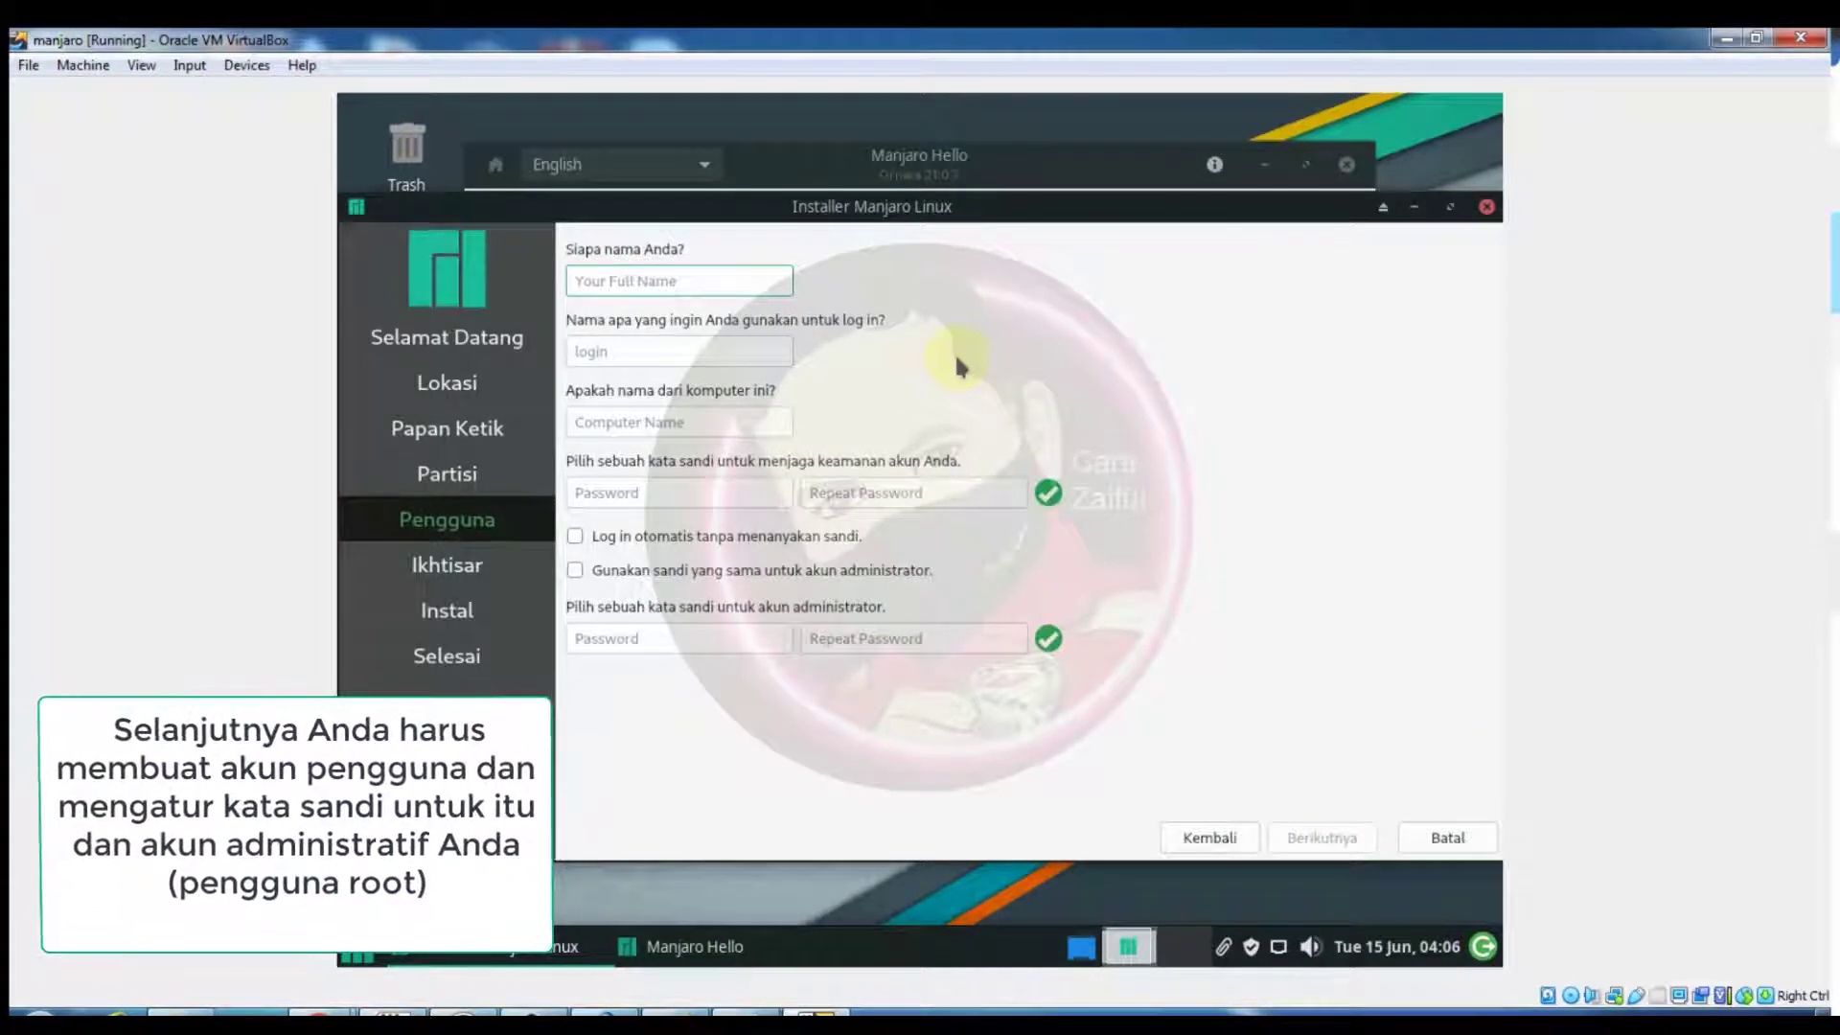
# Enter the user's full name and type the user password twice
pyautogui.write('ca')
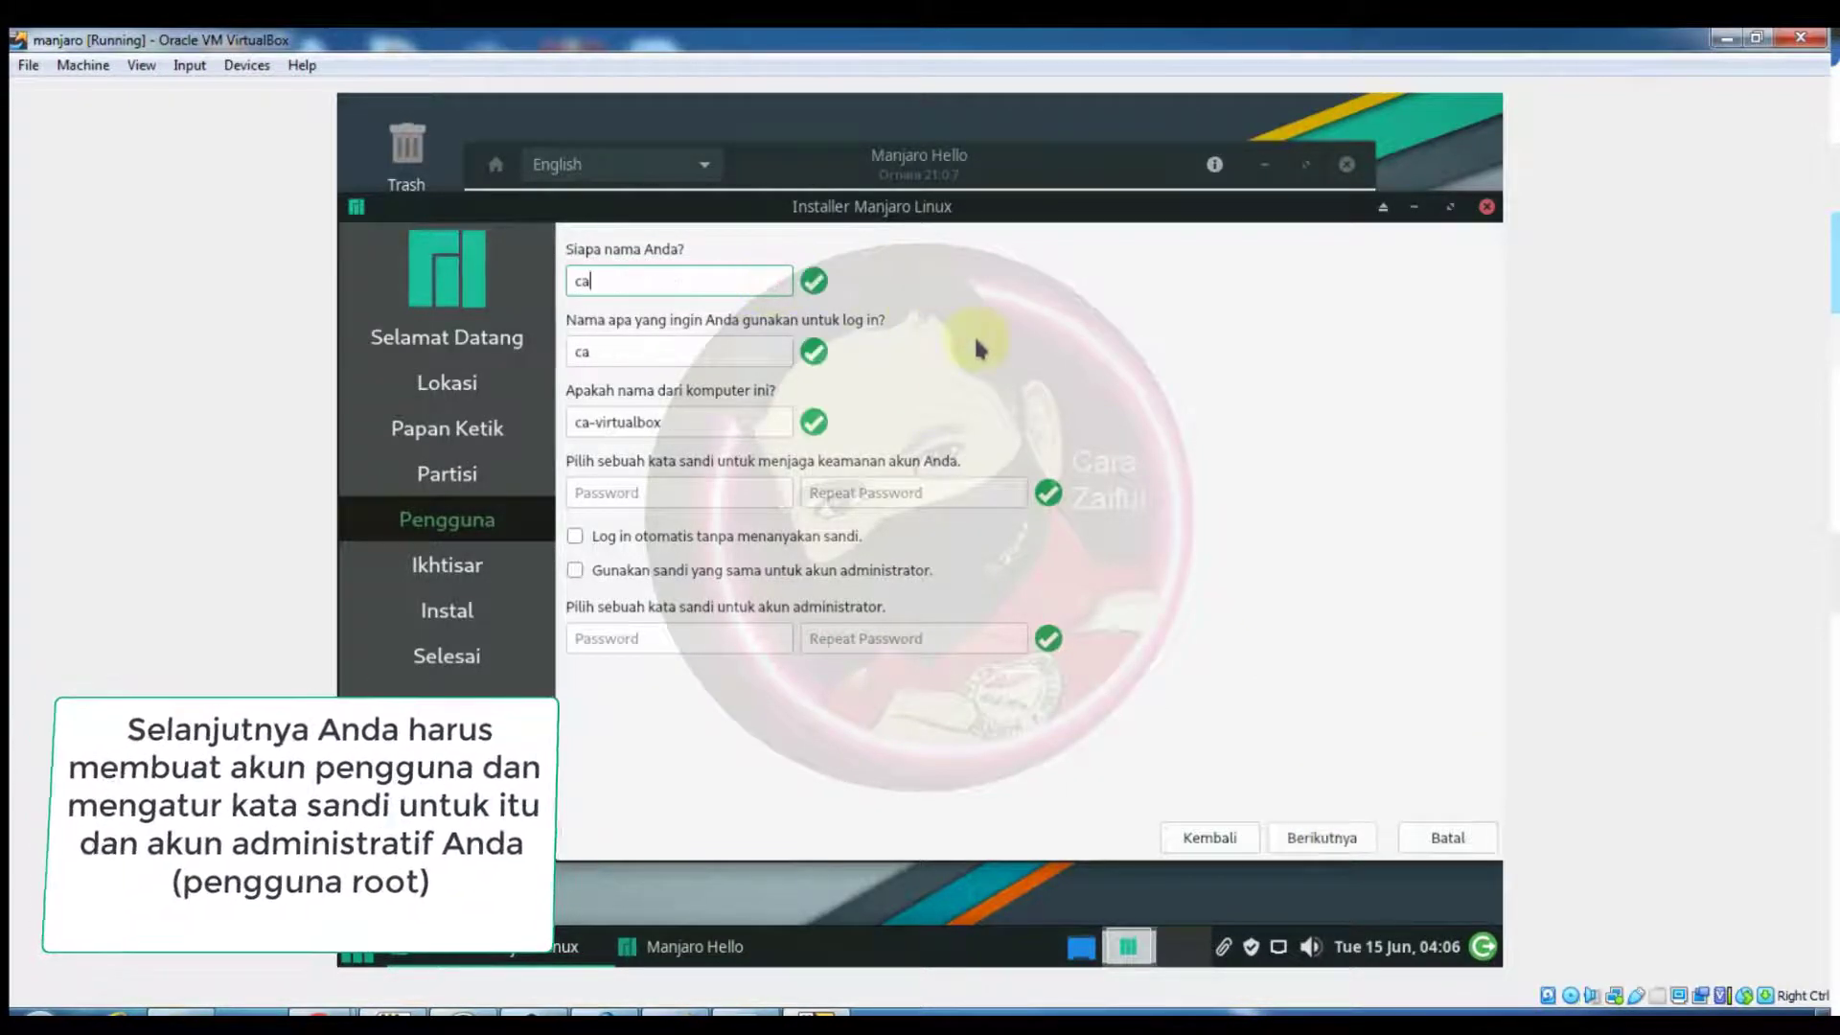
pyautogui.write('razaiful')
pyautogui.click(737, 498)
pyautogui.write('ca')
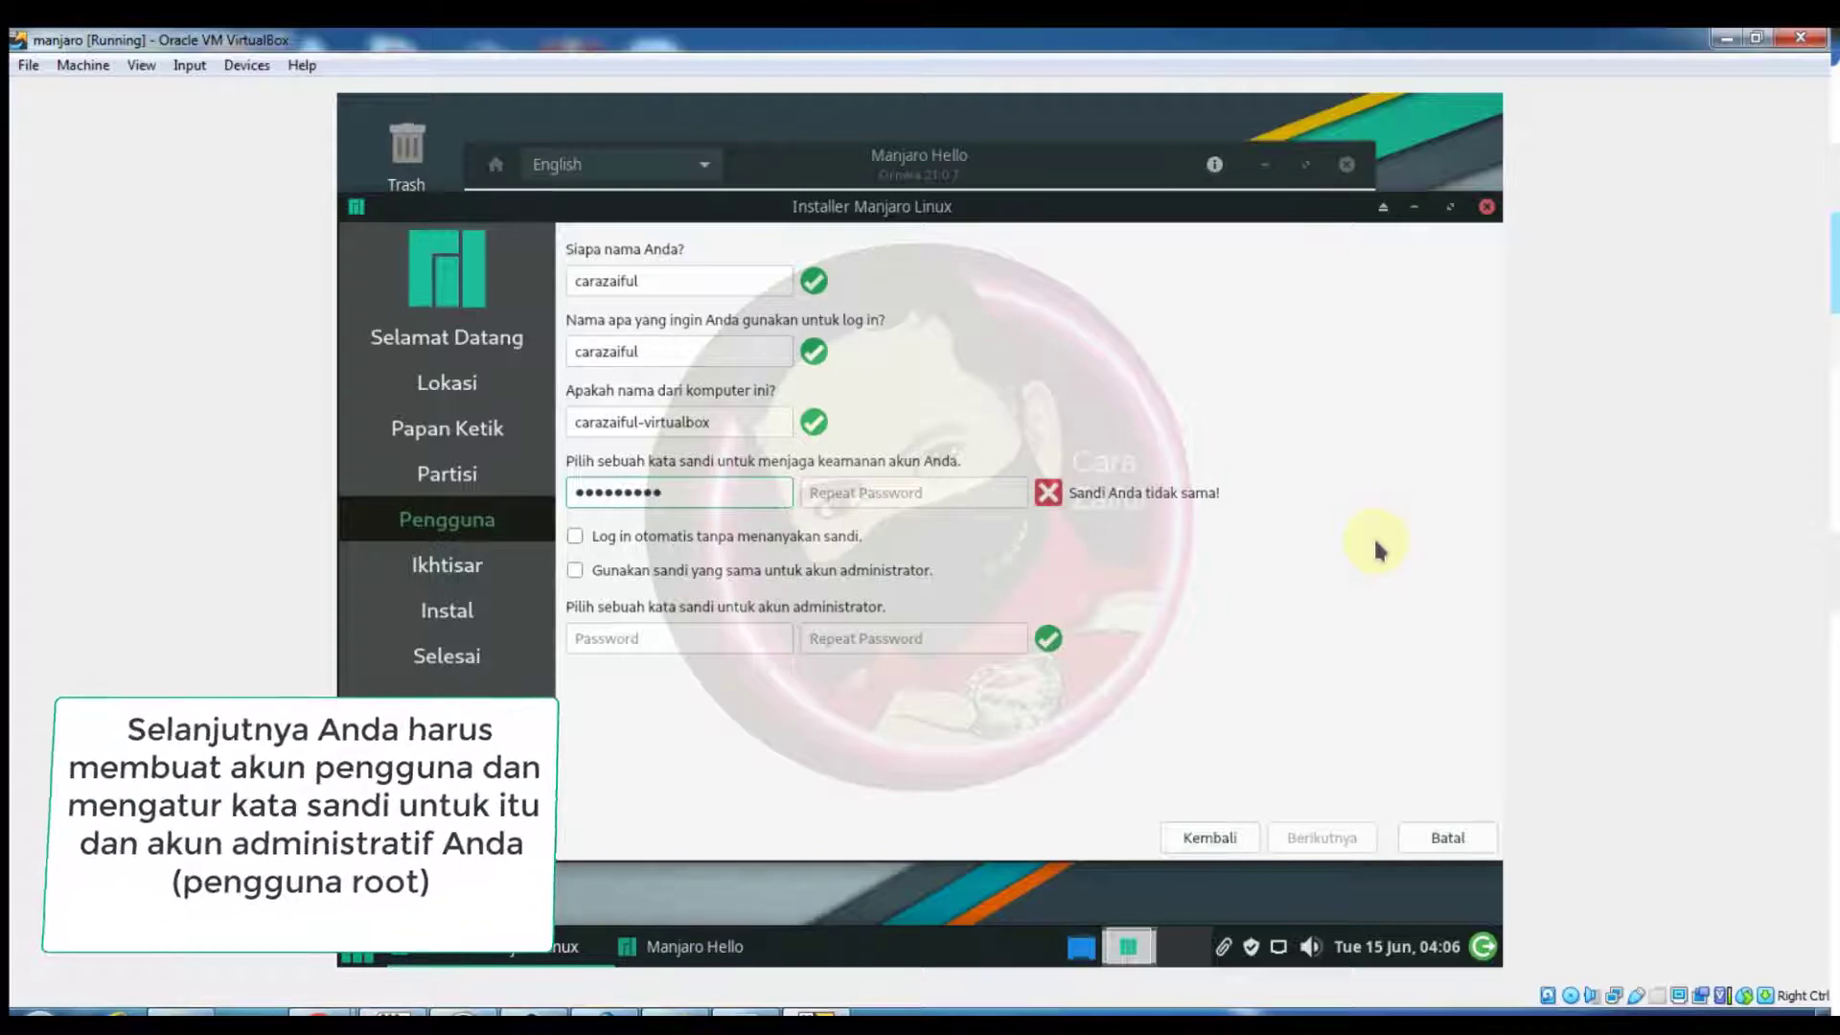
pyautogui.press('Tab')
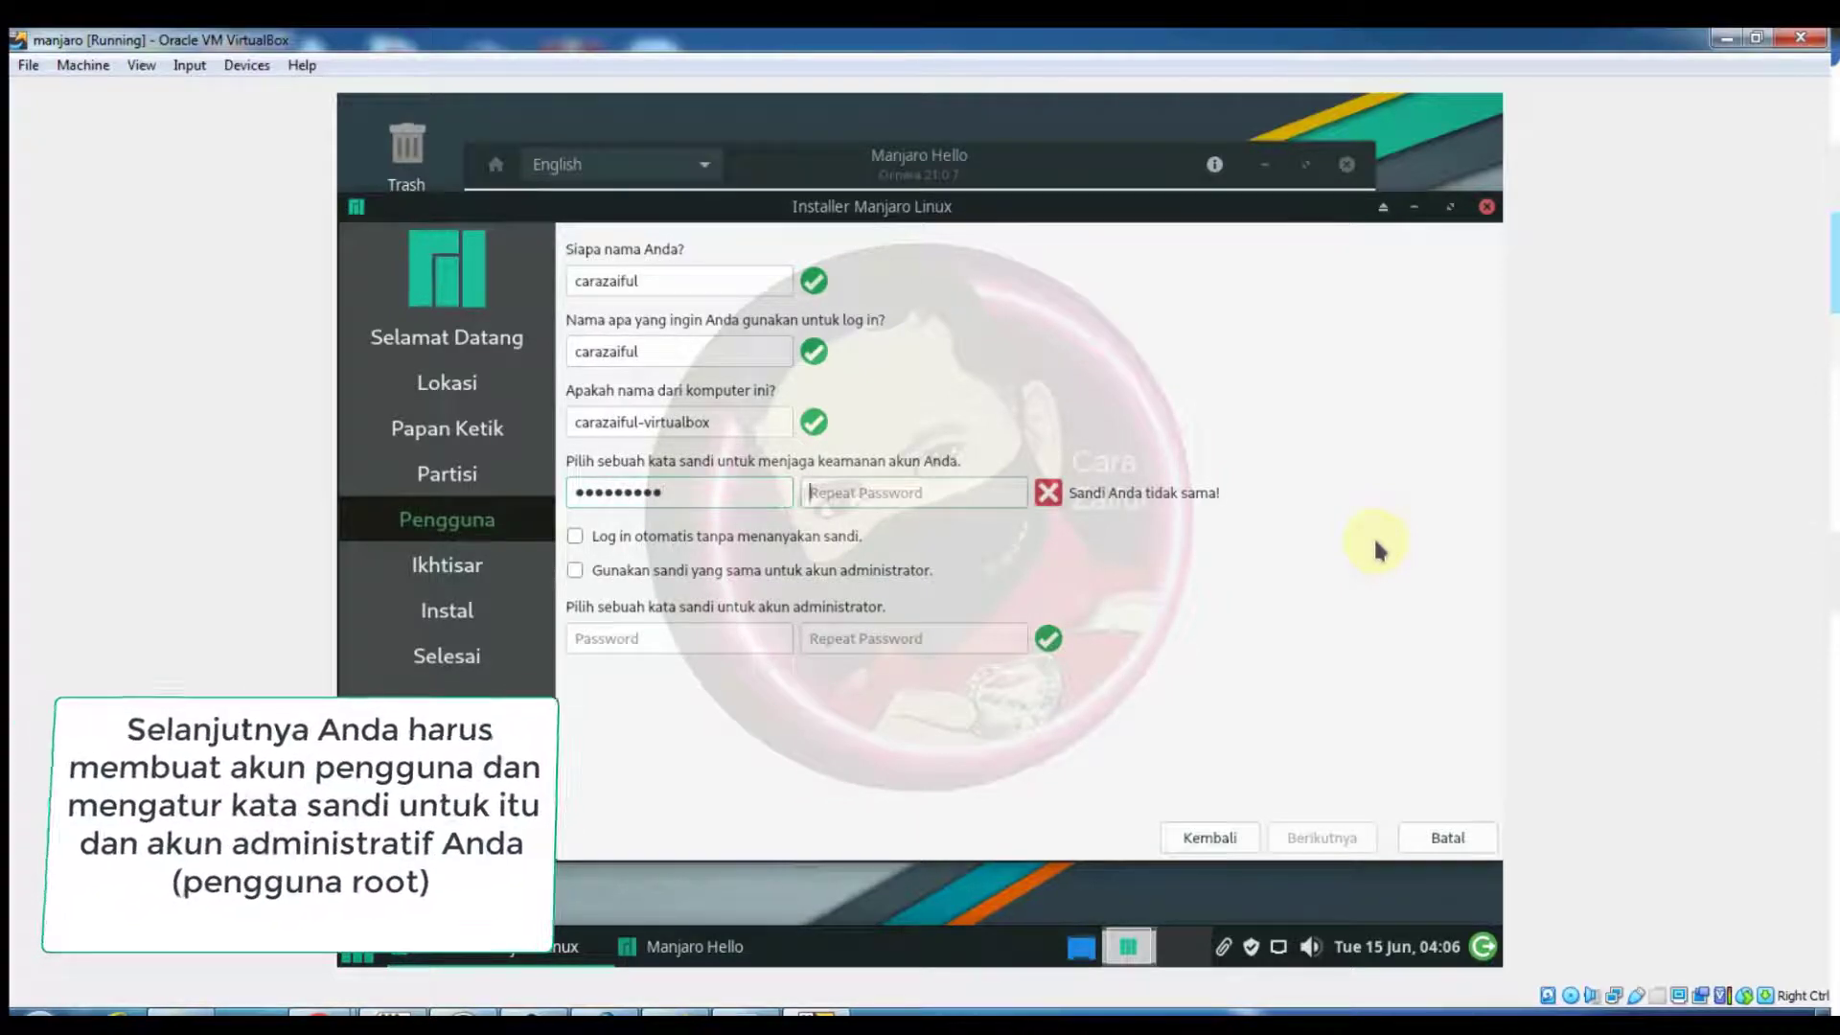
pyautogui.write('•••••••••')
# Enter and repeat the administrator password, then continue to the summary
pyautogui.click(719, 635)
pyautogui.write('•')
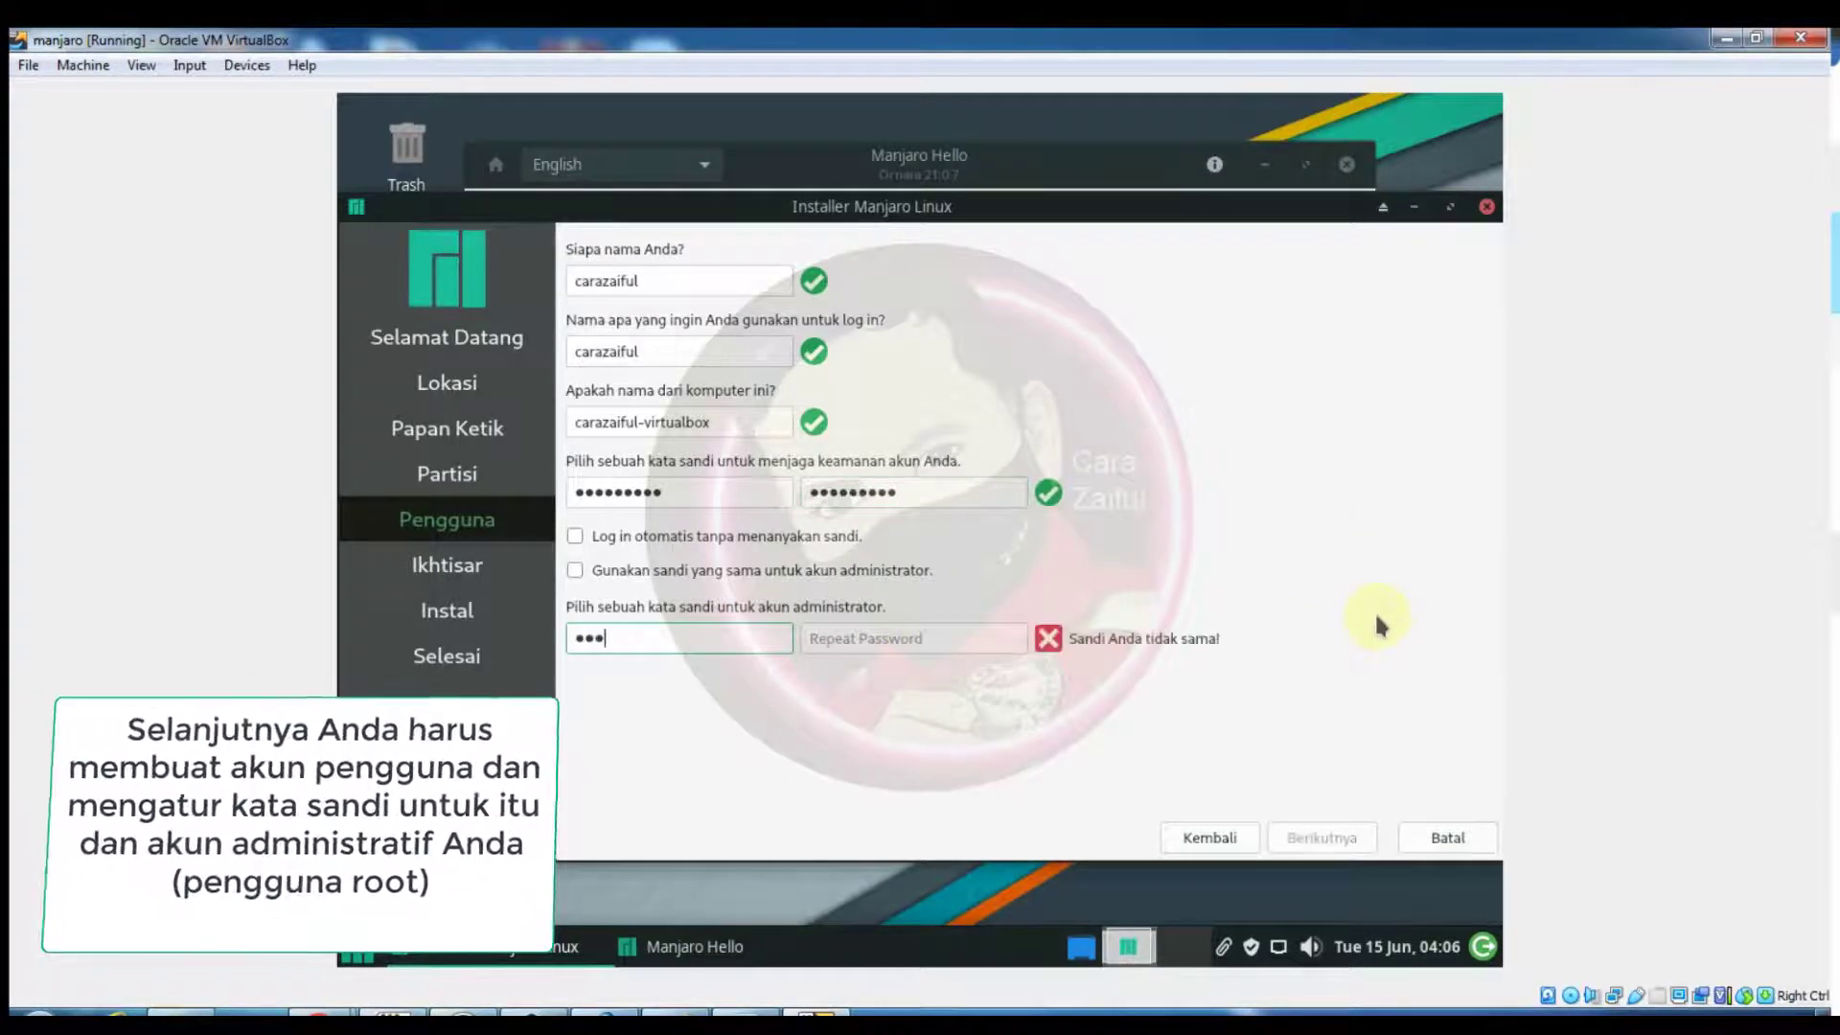
pyautogui.press('Tab')
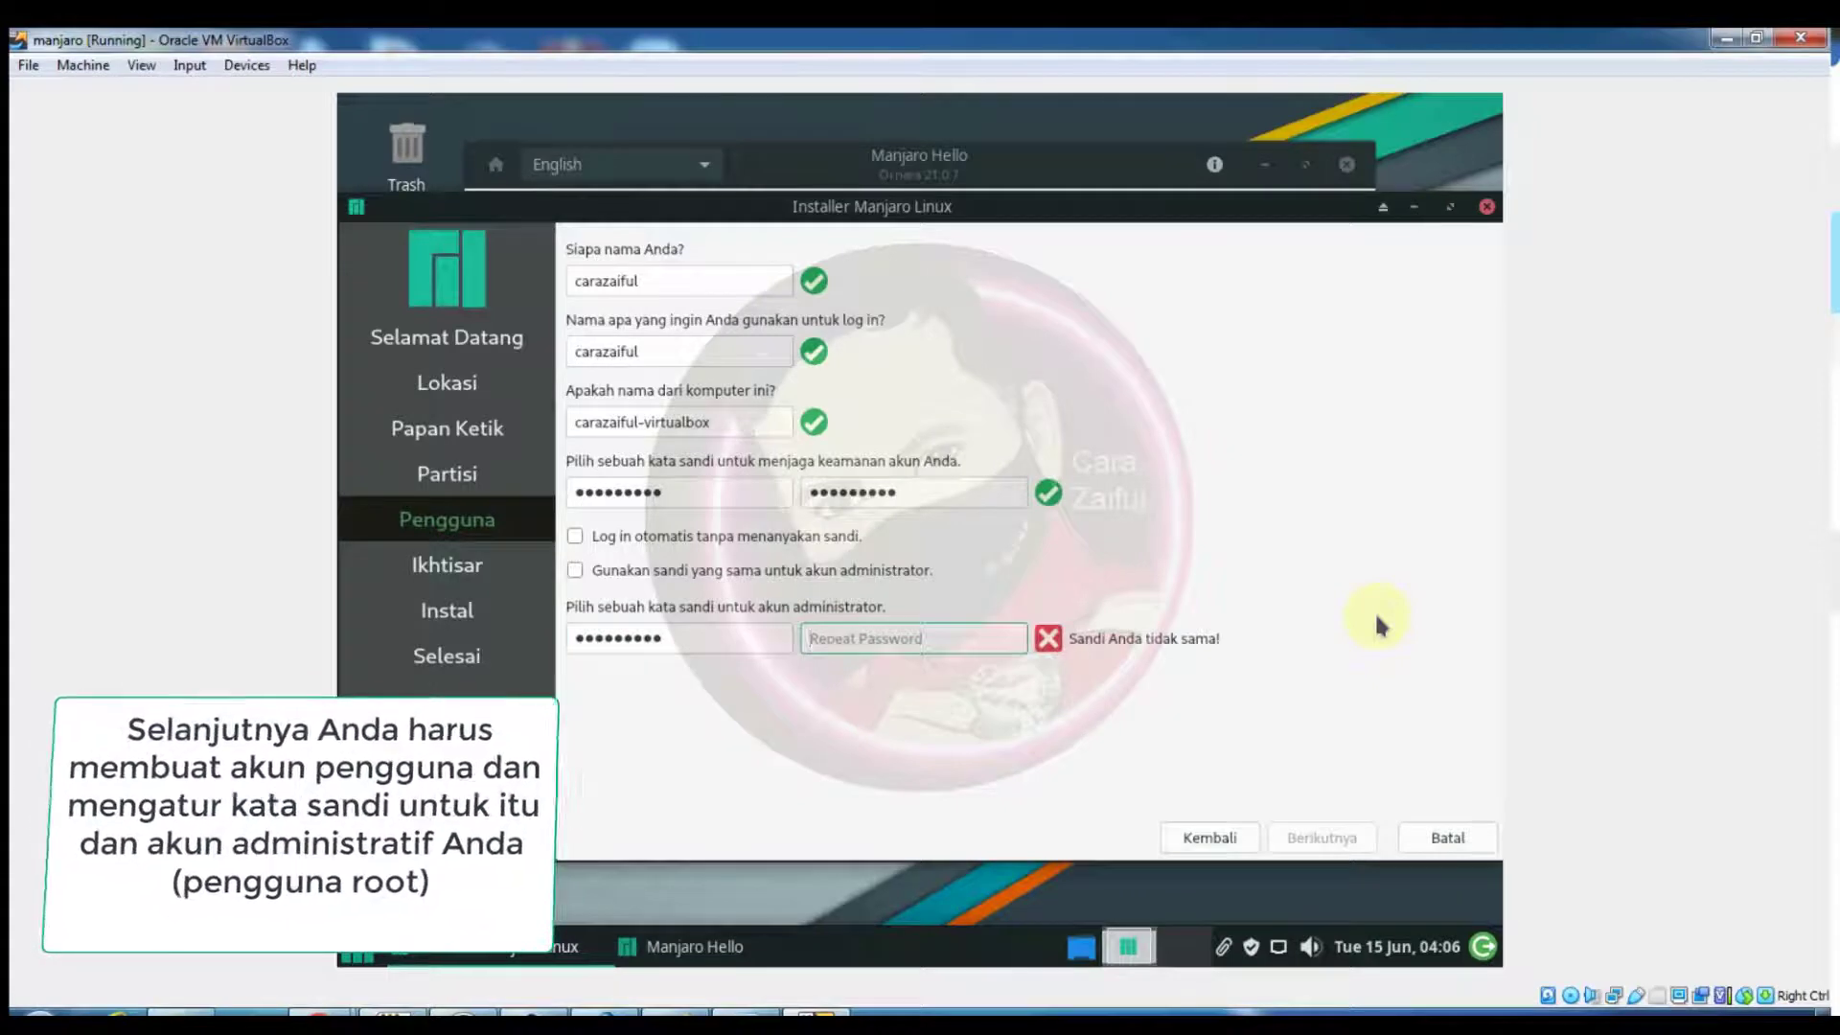
pyautogui.write('••••••••••')
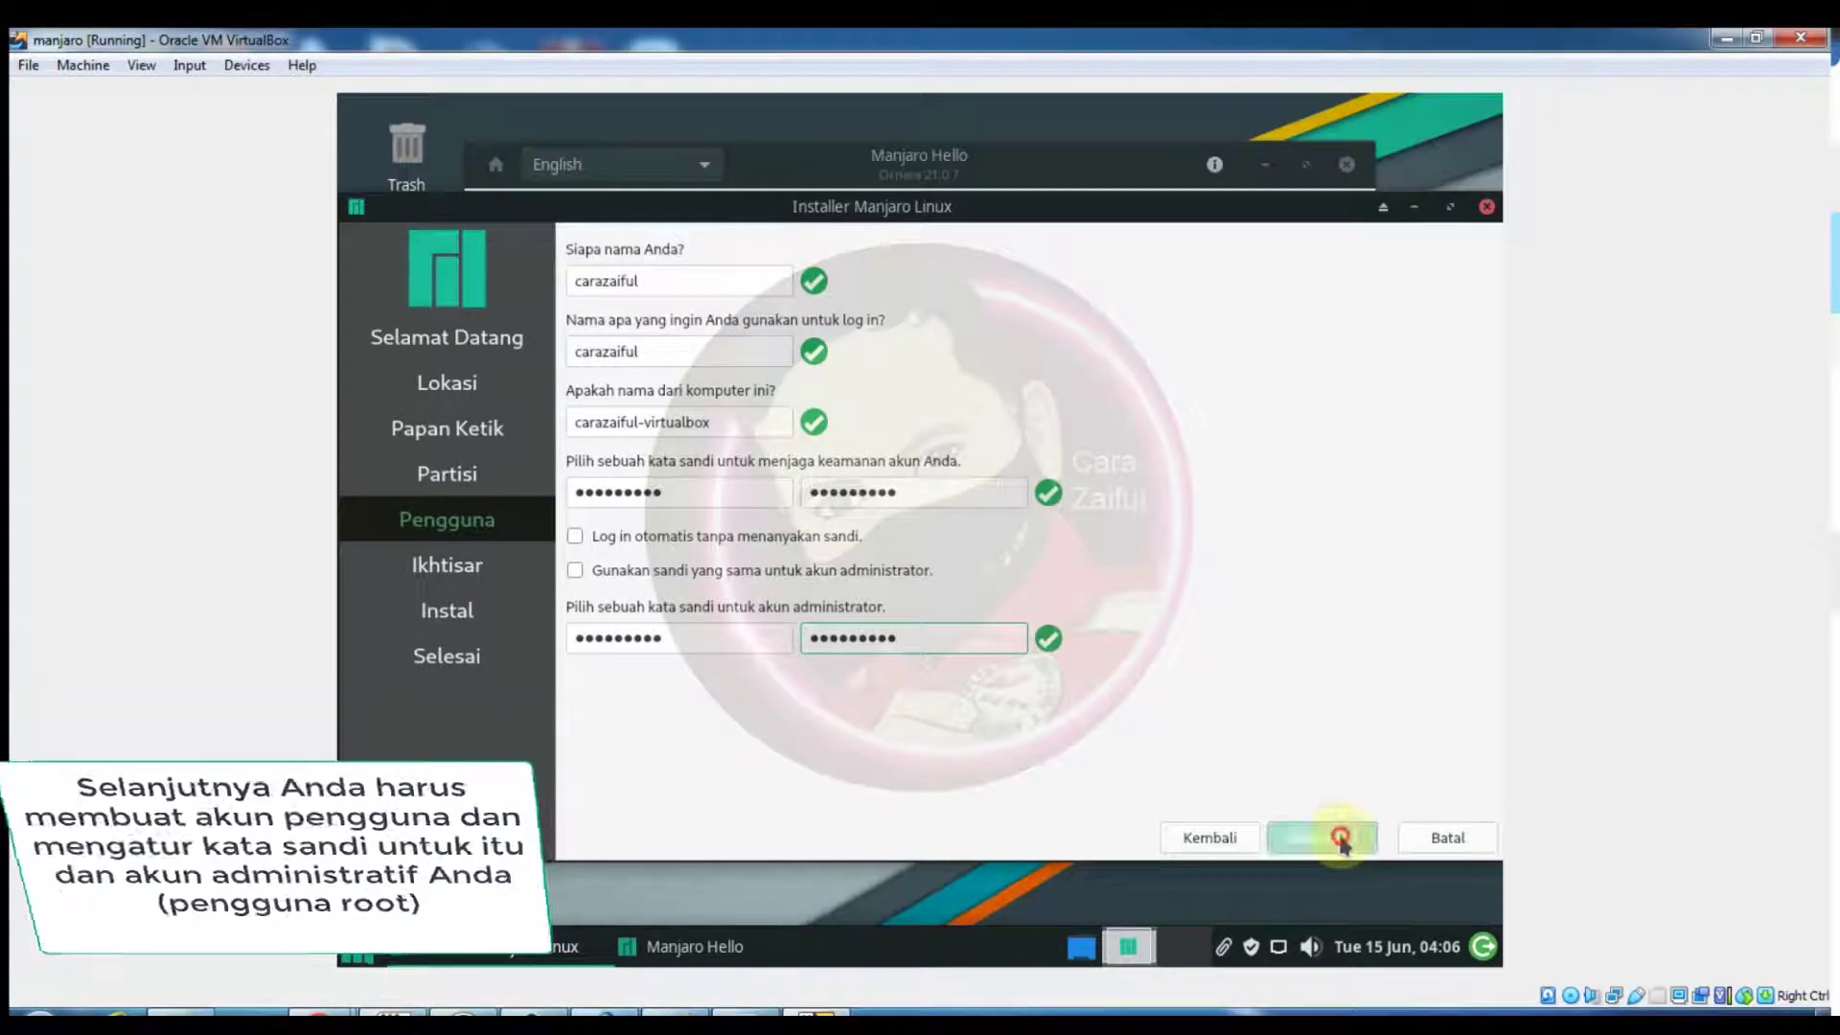
pyautogui.click(1341, 838)
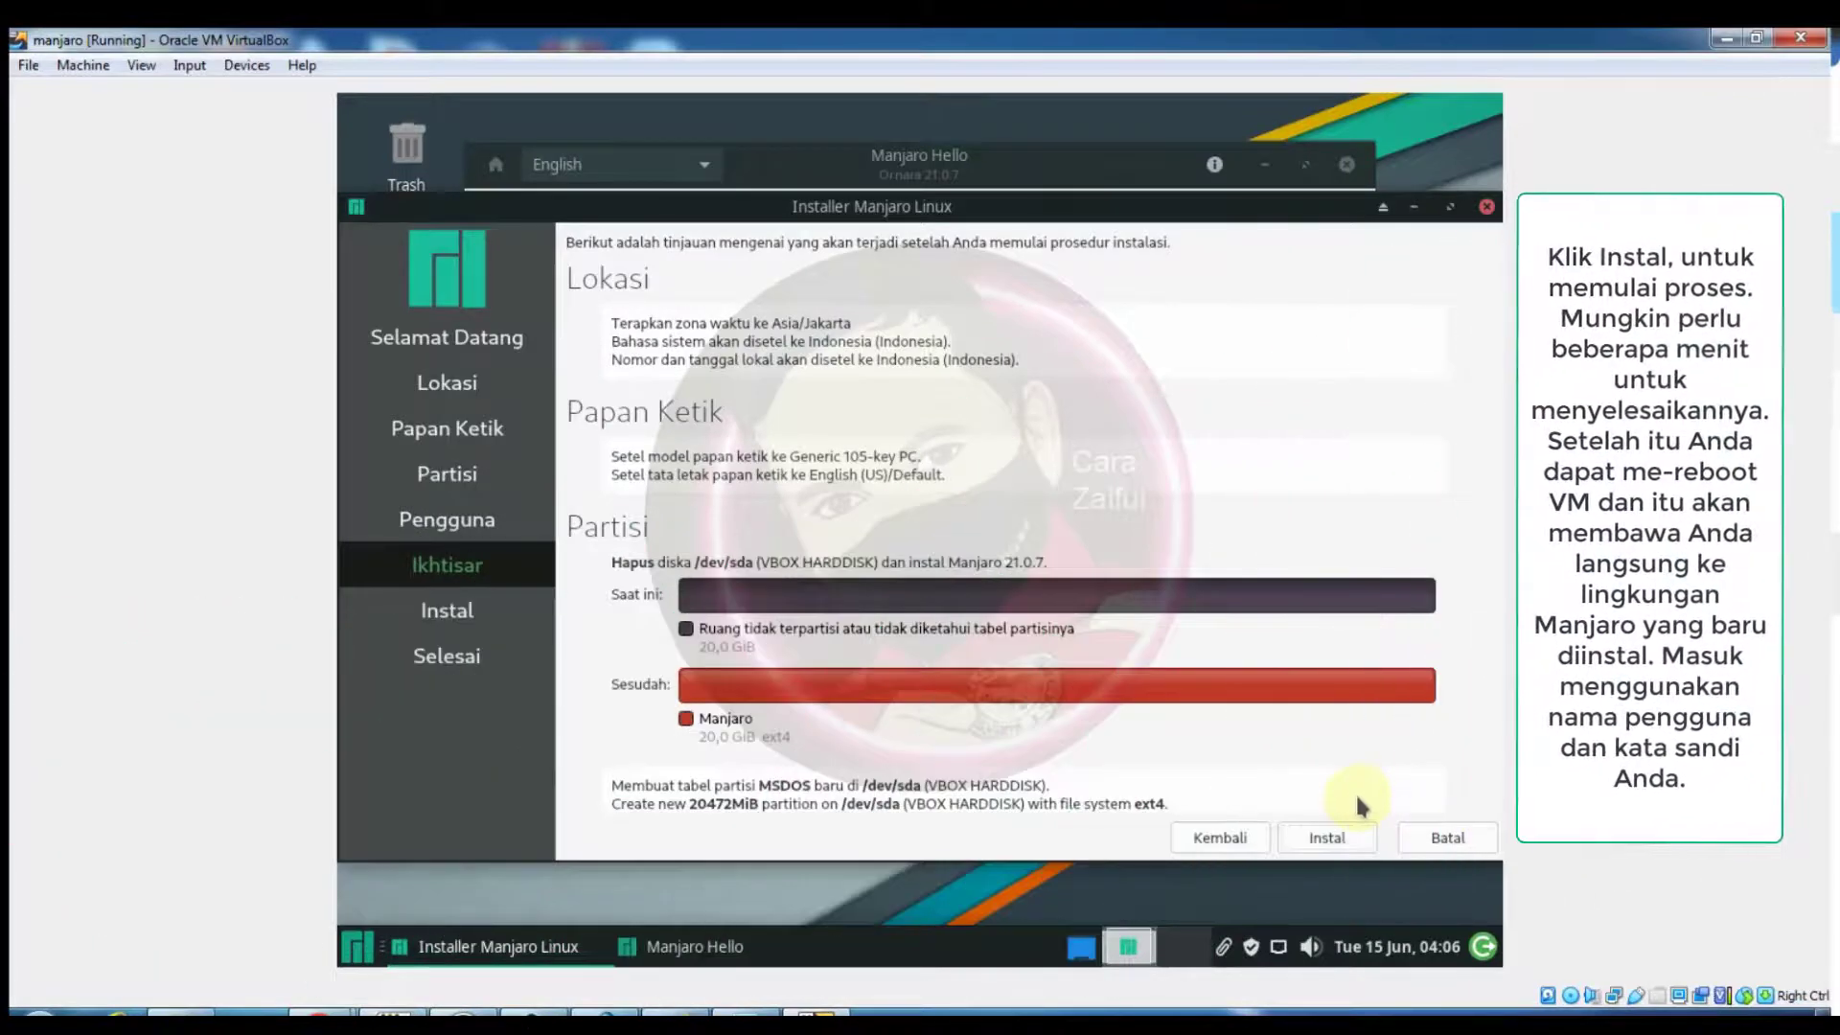
# Start the installation and confirm installing Manjaro 21.0.7 to disk now
pyautogui.click(1328, 843)
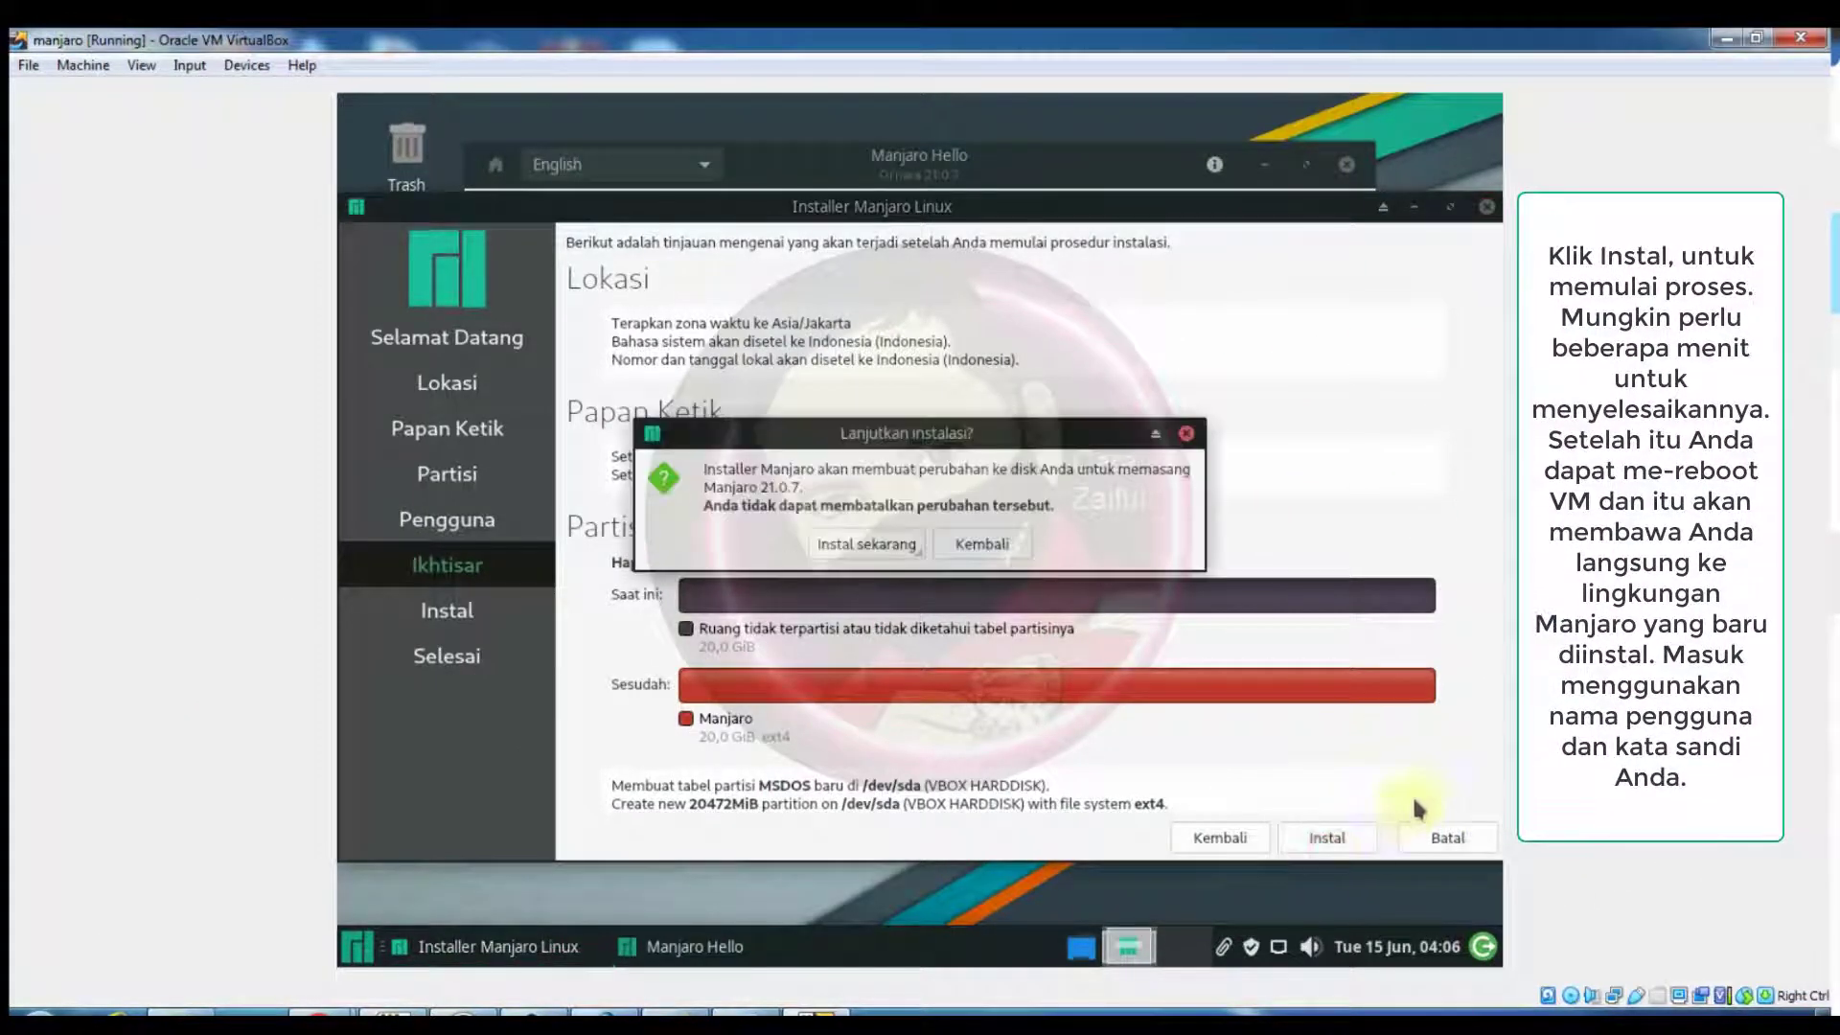
pyautogui.click(857, 544)
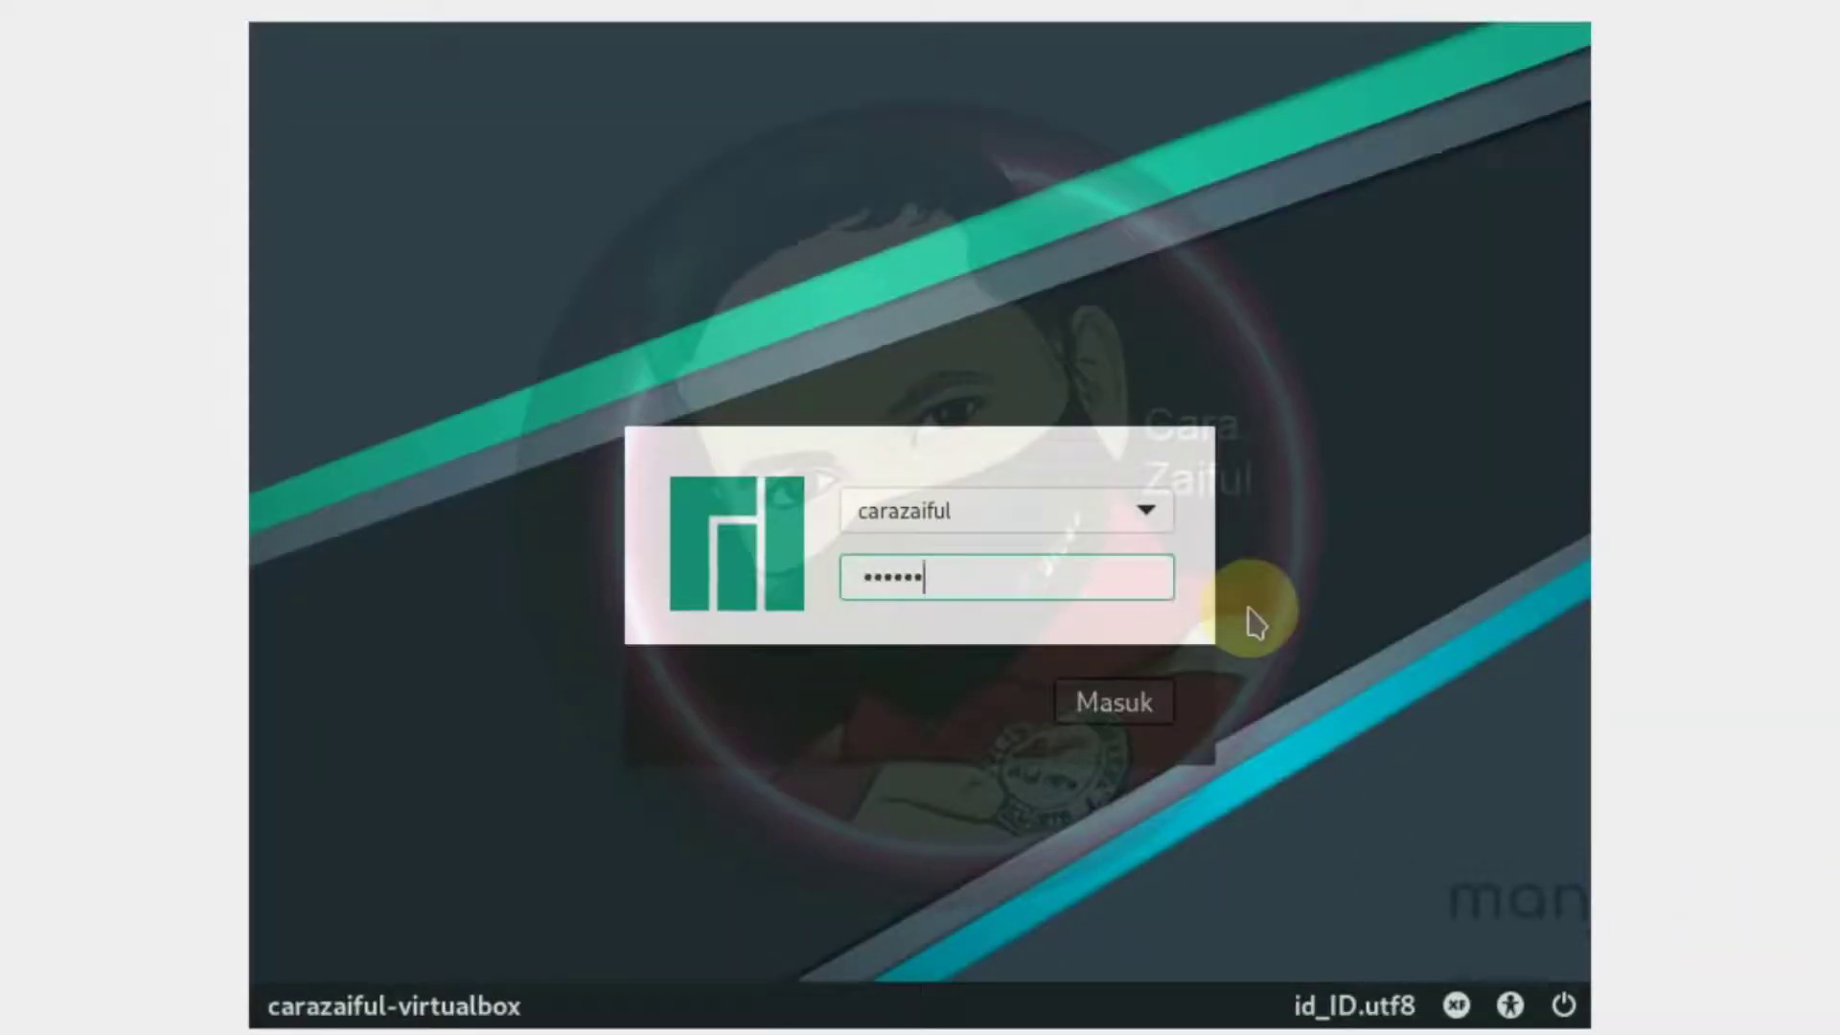
# Log in with the account password and stop the connection notice from reappearing
pyautogui.write('•••••')
pyautogui.click(1156, 698)
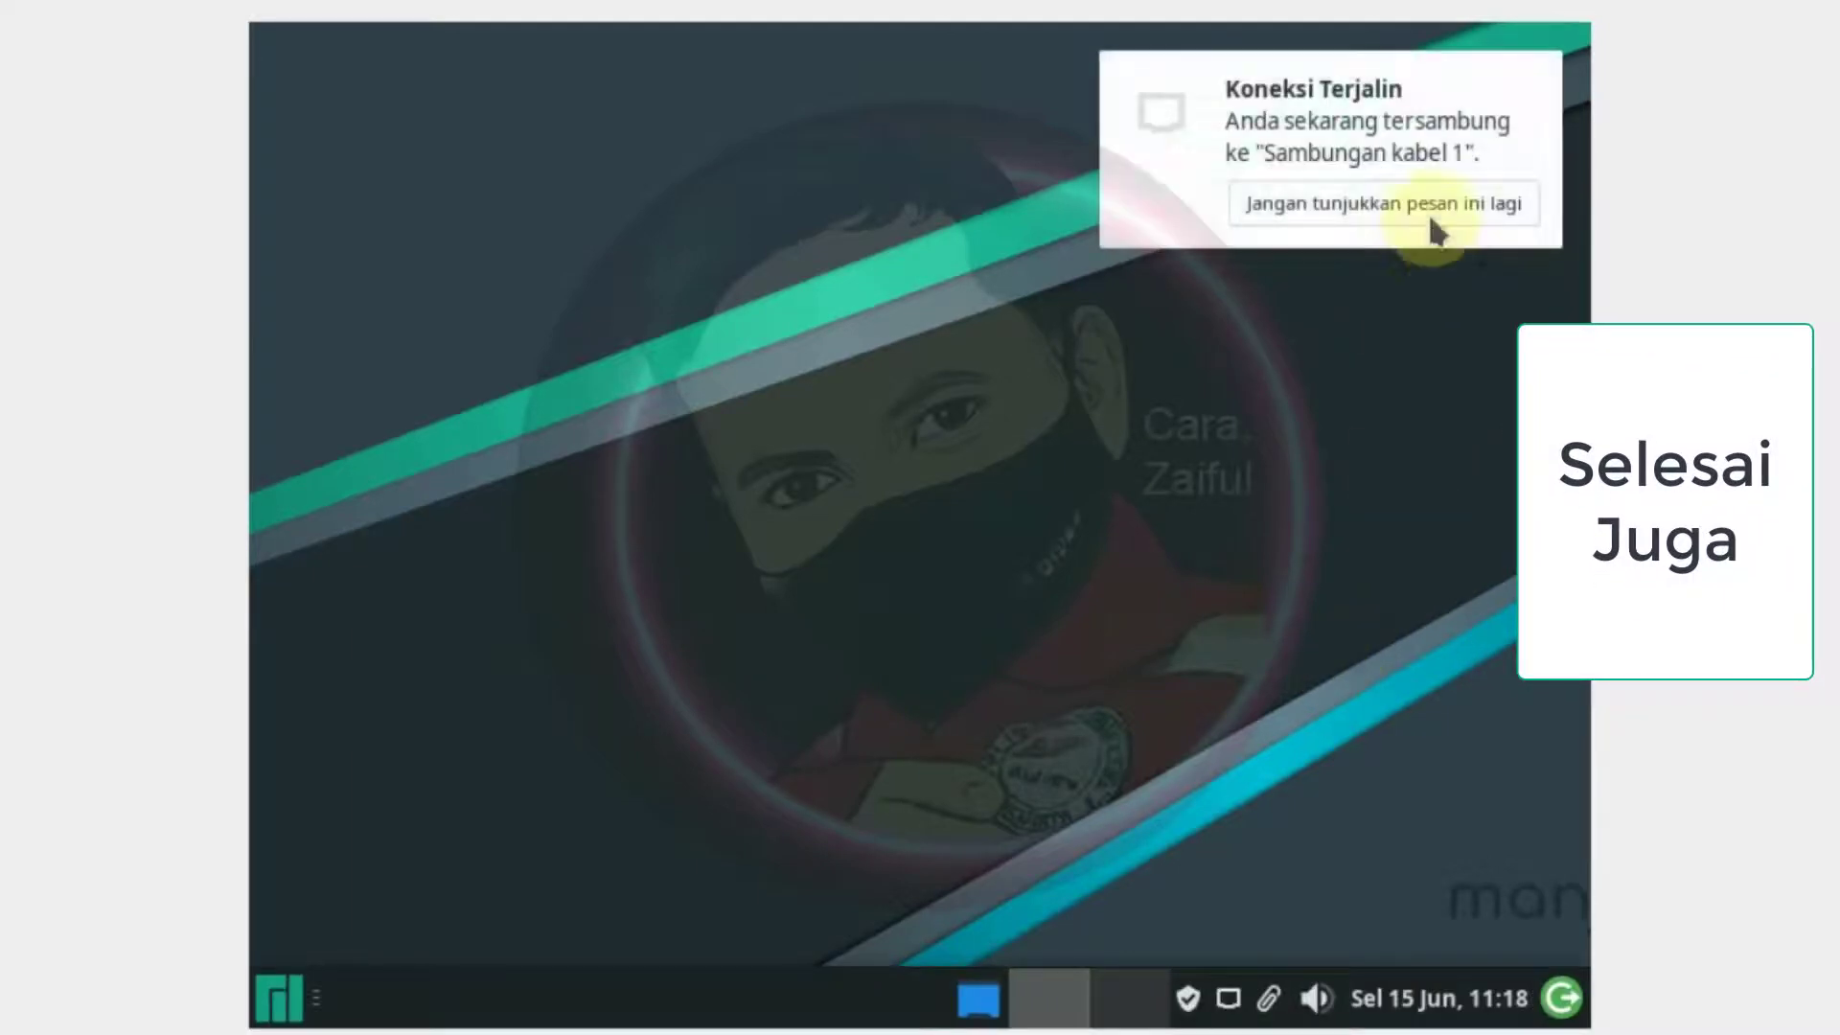
pyautogui.click(1432, 230)
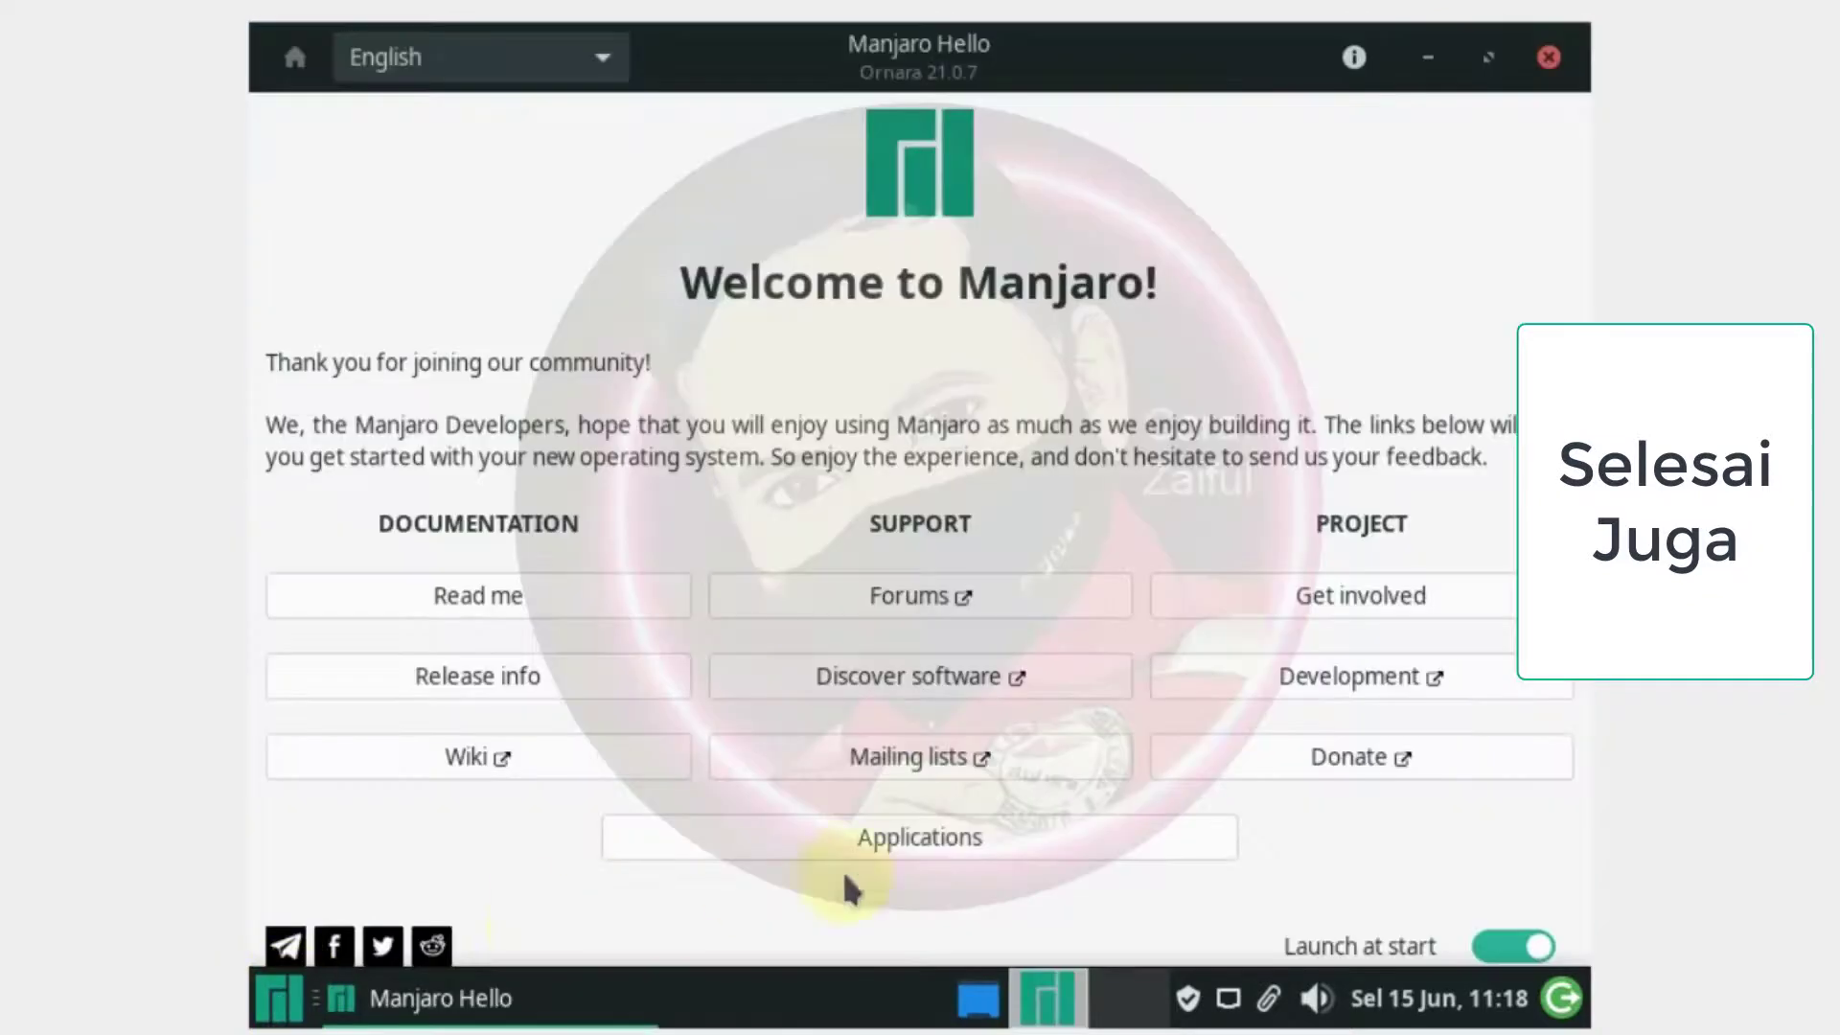
# Browse Manjaro Hello's Applications, selecting FreeOffice under Office Suites, then close the window
pyautogui.click(1007, 836)
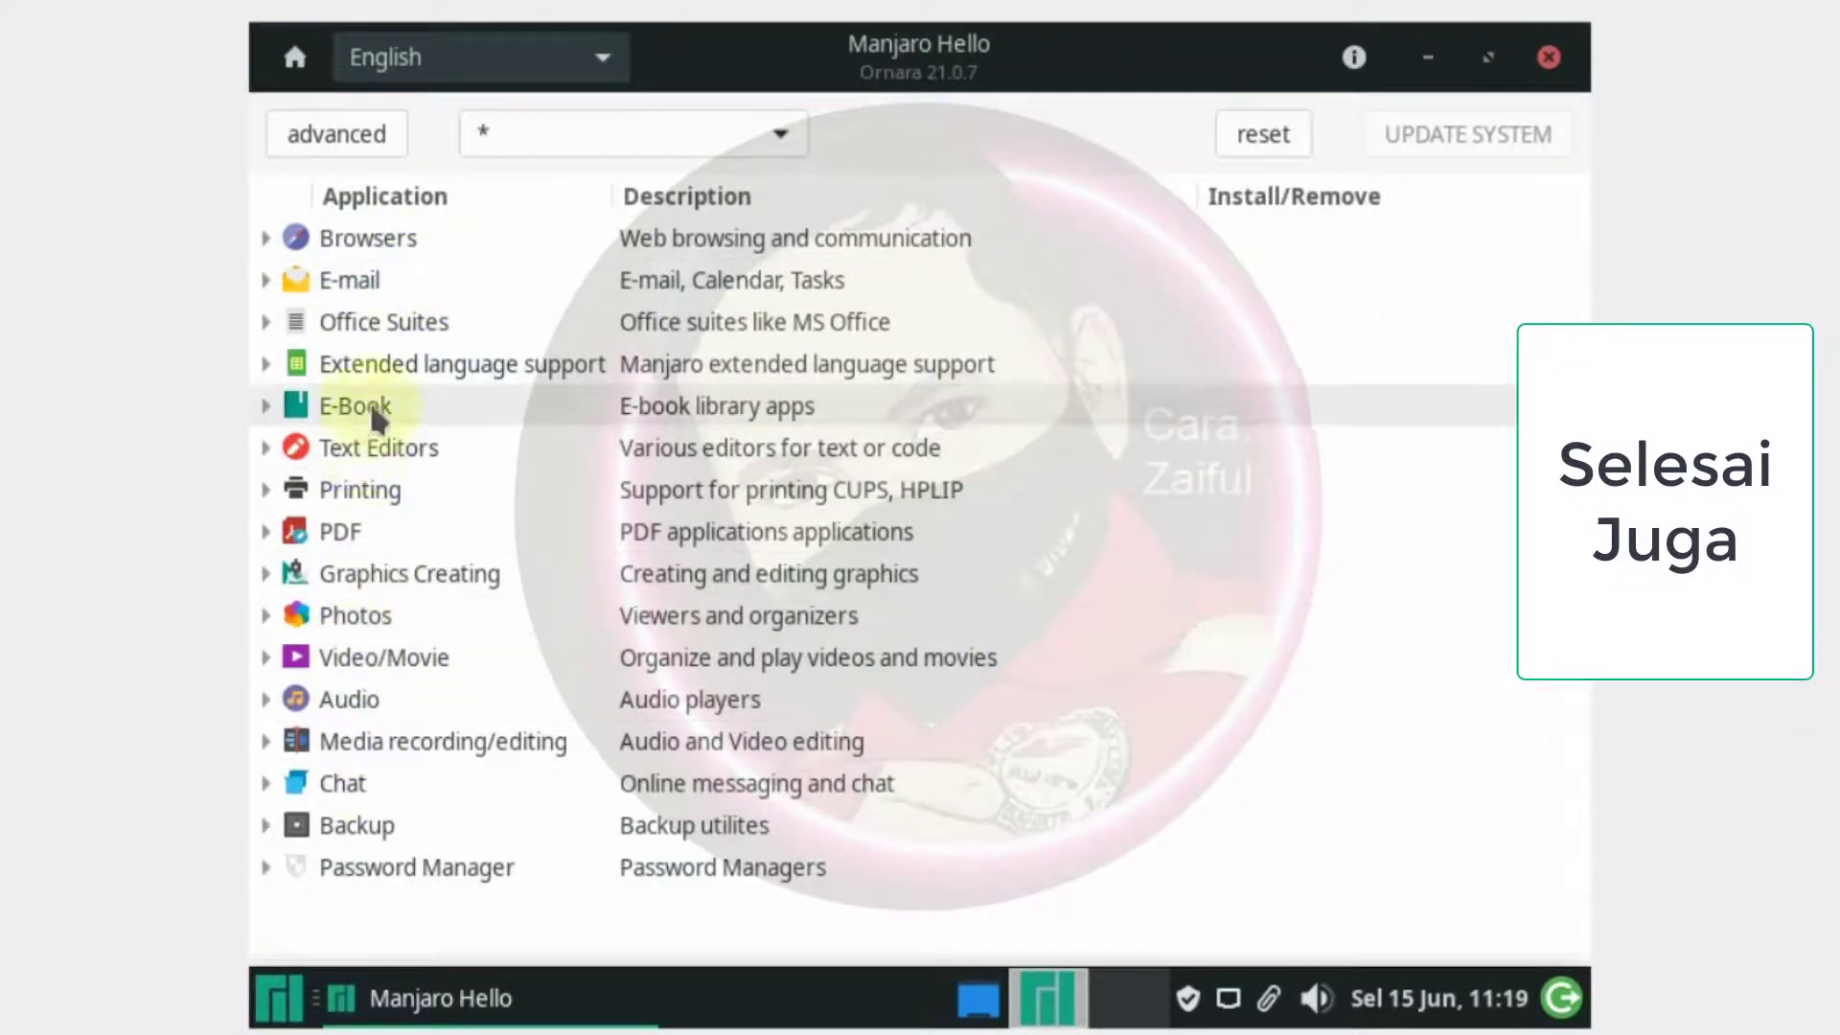
pyautogui.click(407, 244)
pyautogui.click(433, 324)
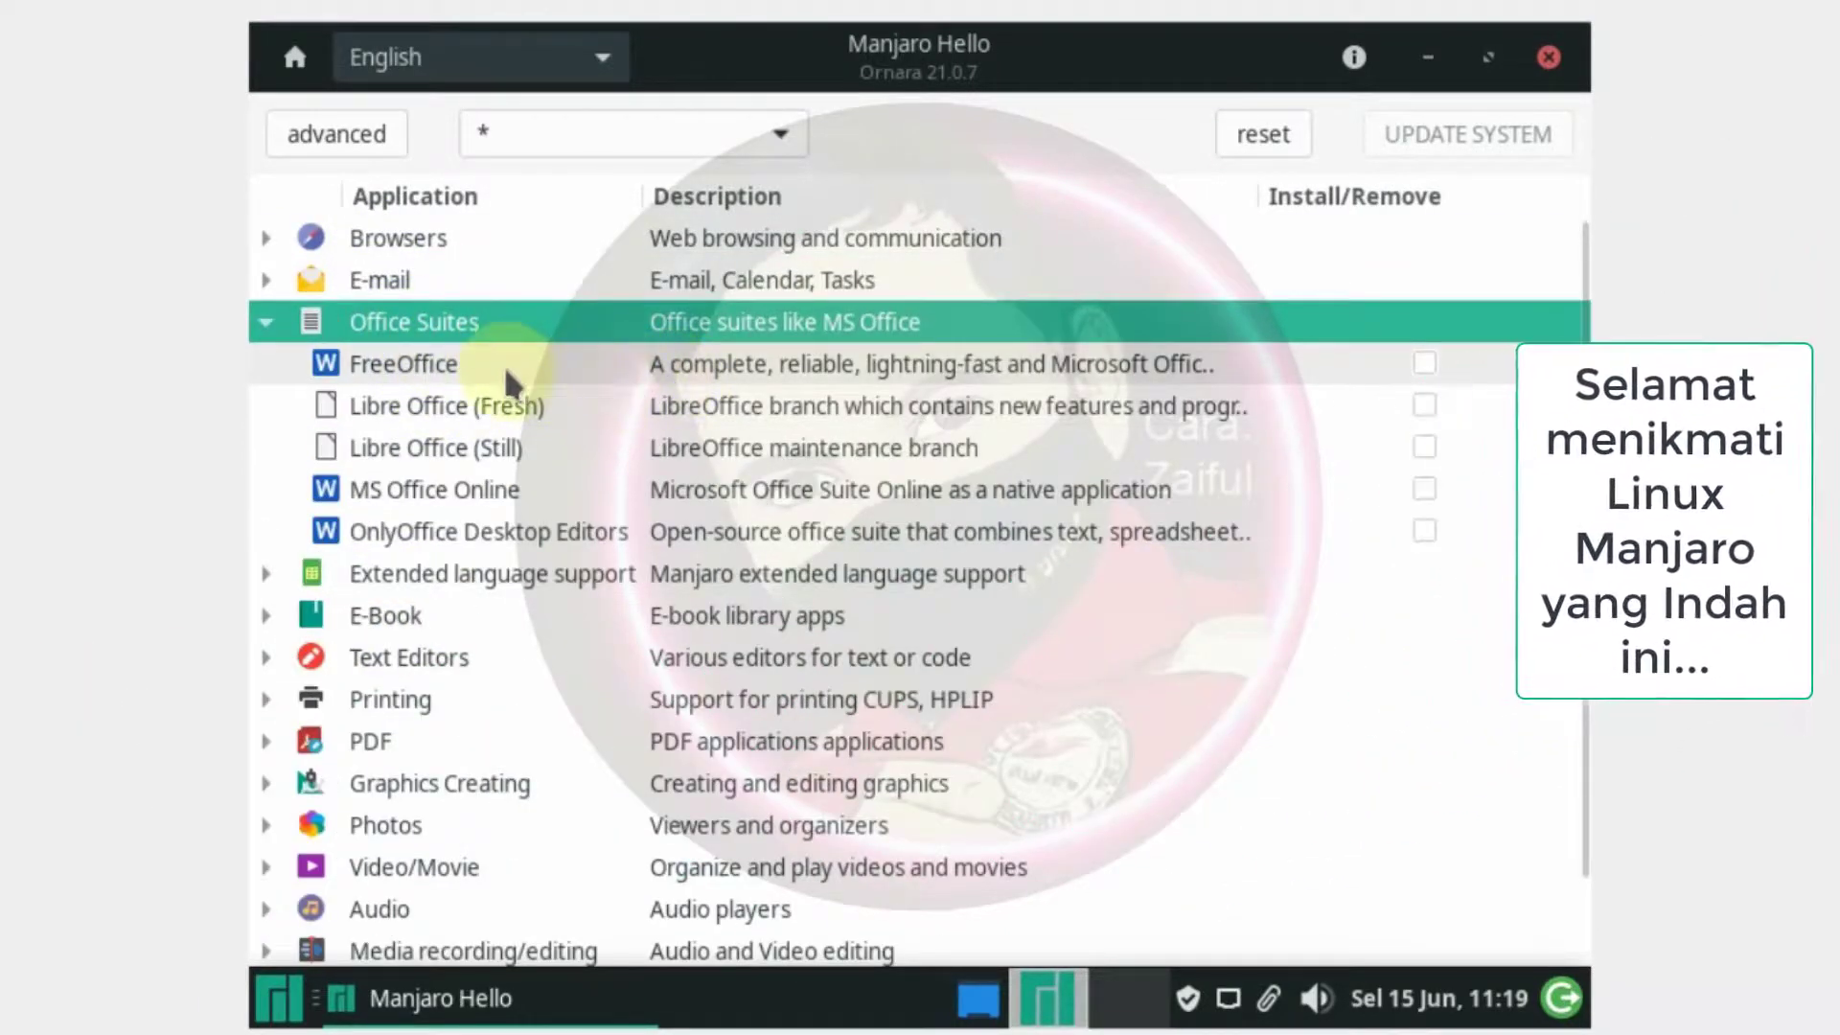
pyautogui.click(412, 364)
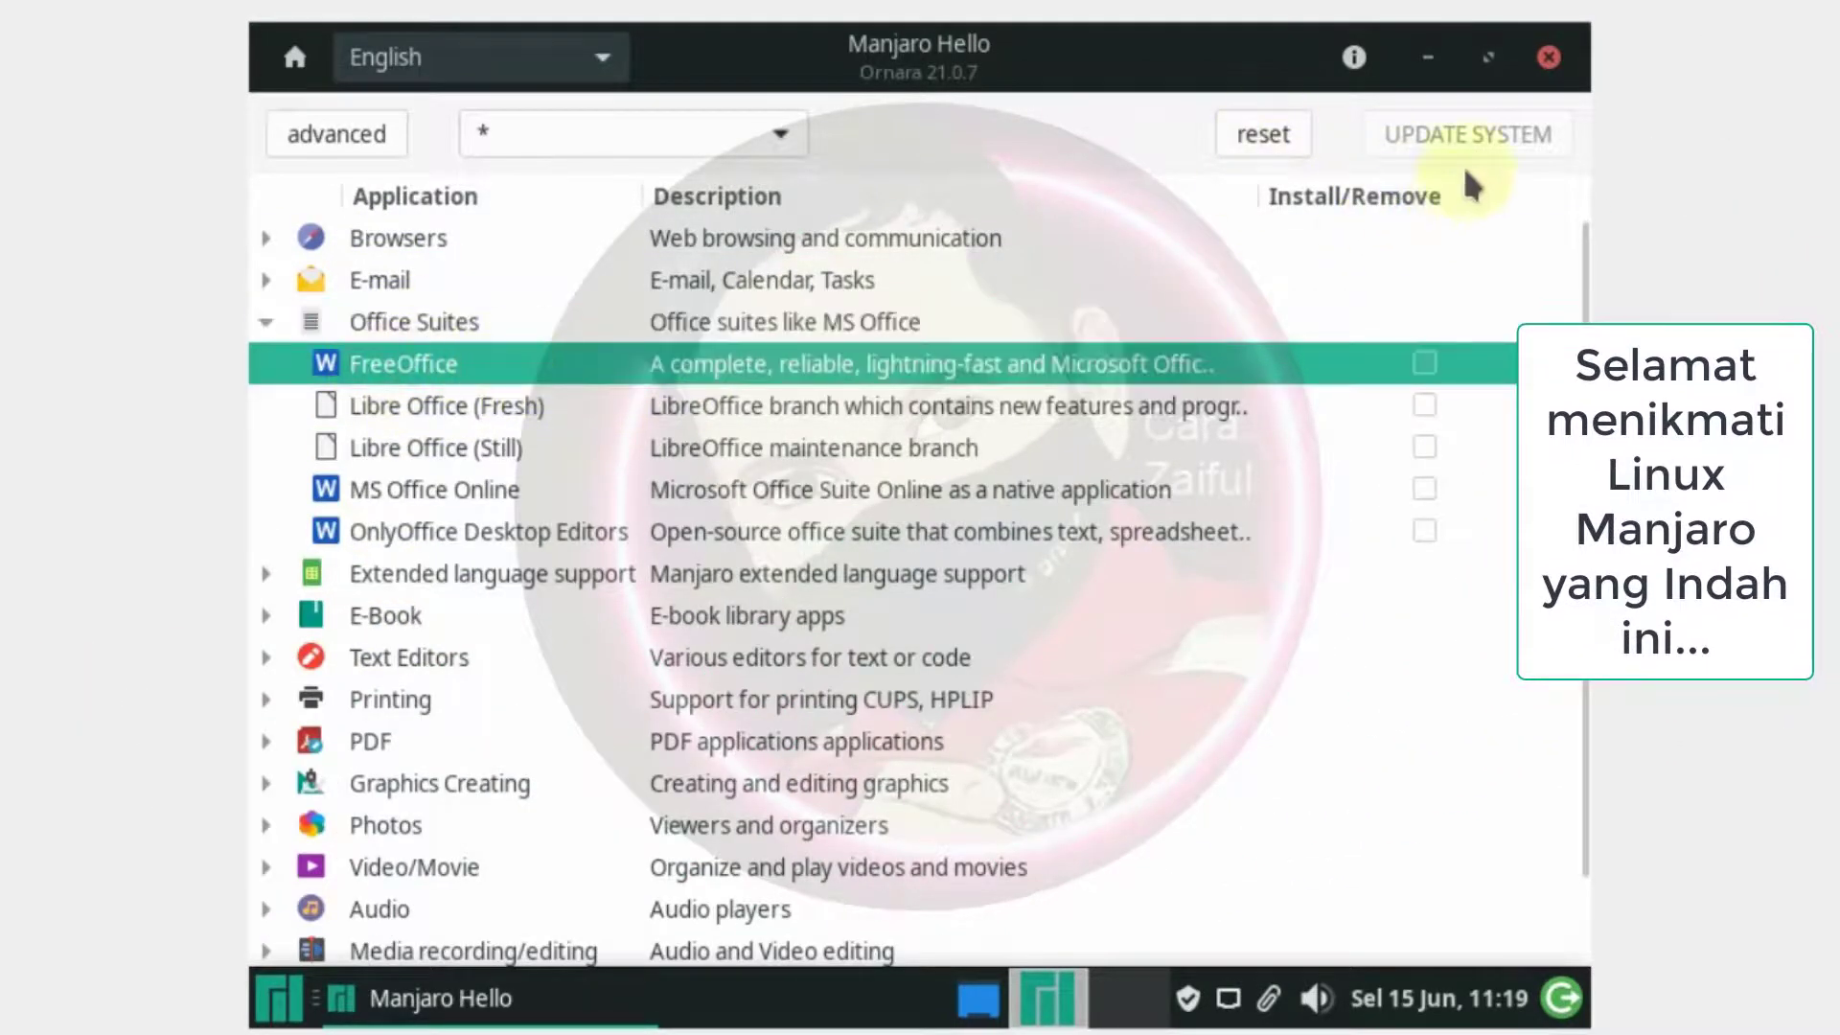
pyautogui.click(1549, 56)
# Scroll through all applications, search for 'of', then open the desktop context menu
pyautogui.click(279, 997)
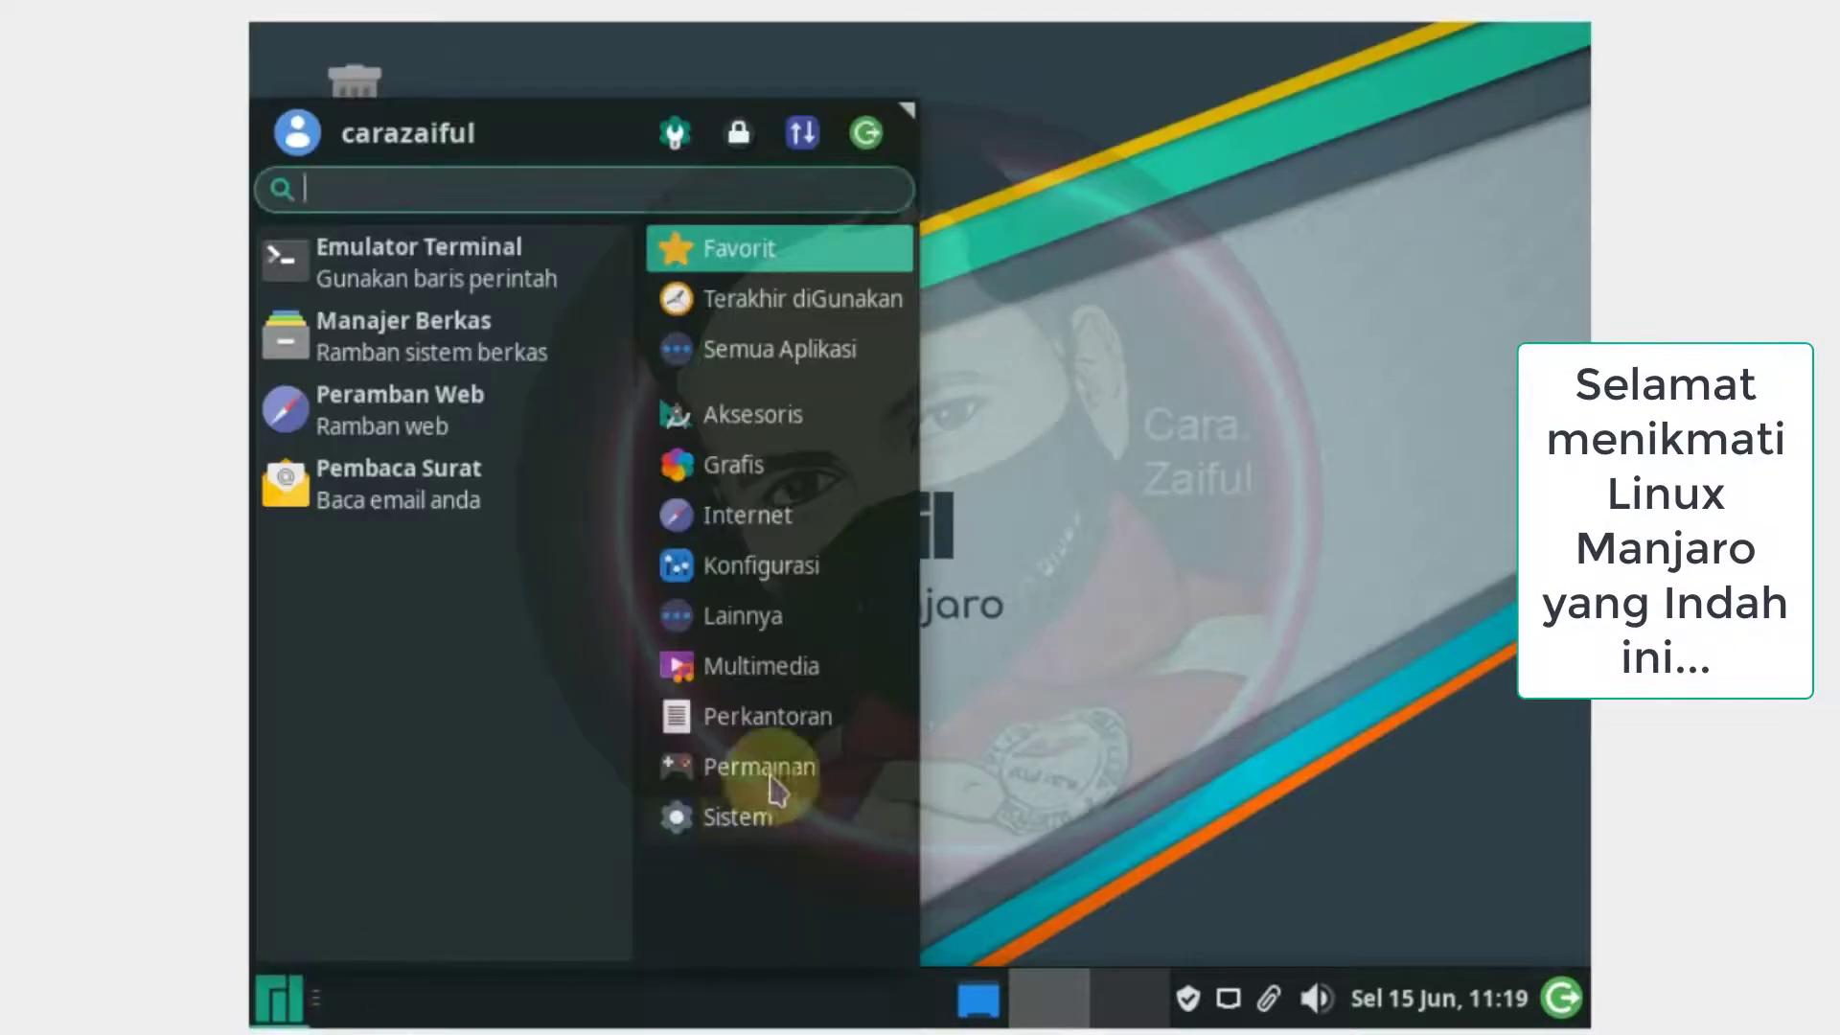
pyautogui.click(796, 353)
pyautogui.scroll(-3, 459, 479)
pyautogui.scroll(-12, 439, 484)
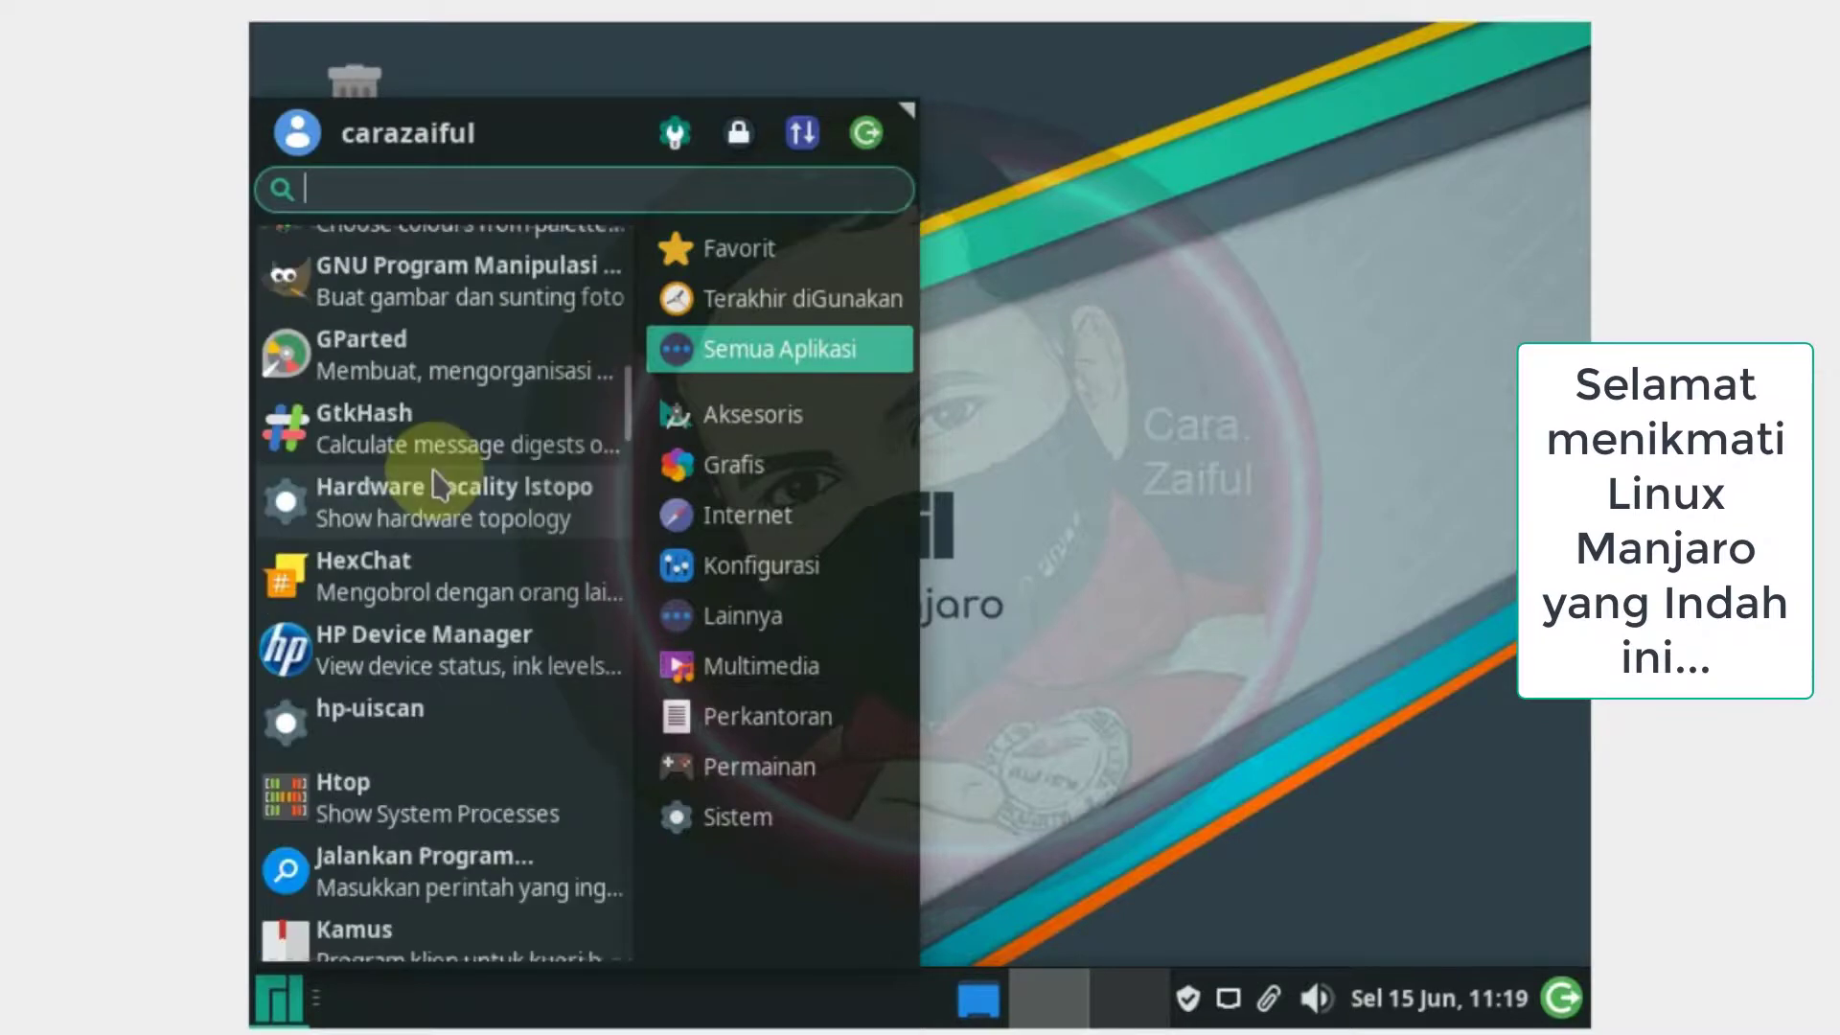
pyautogui.scroll(-3, 436, 484)
pyautogui.write('of')
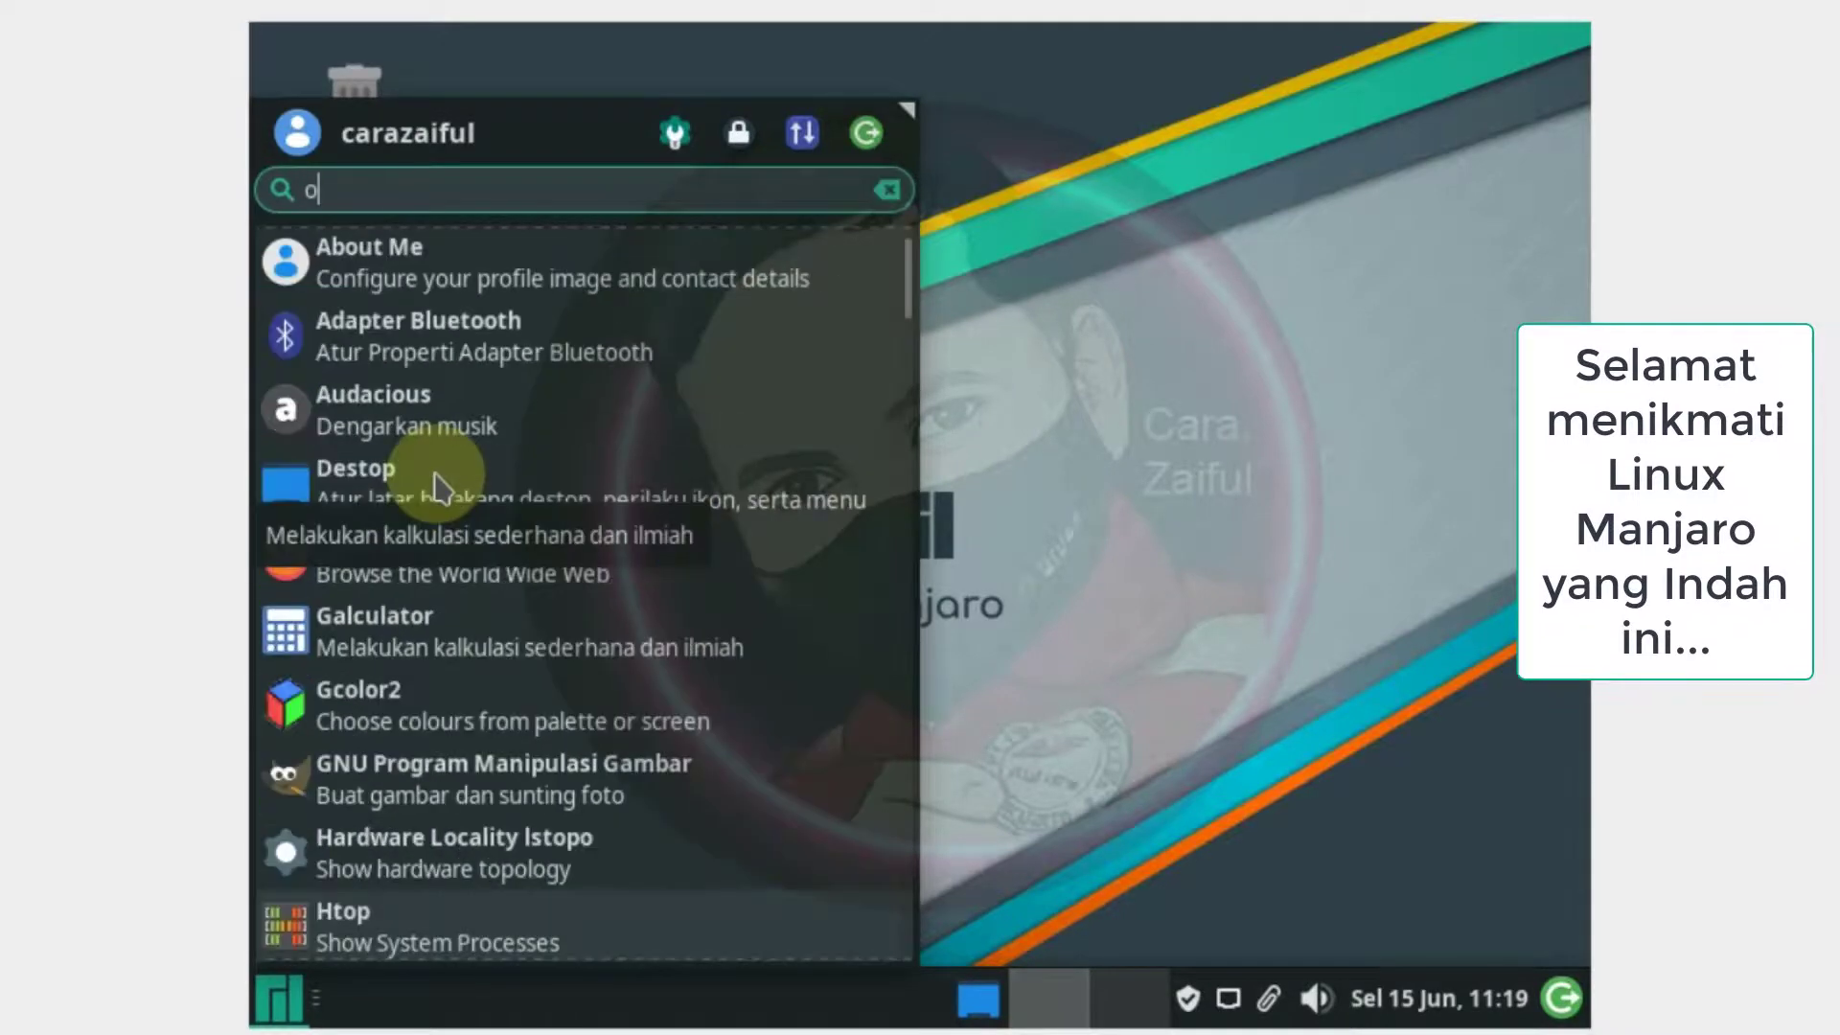
pyautogui.click(1015, 502)
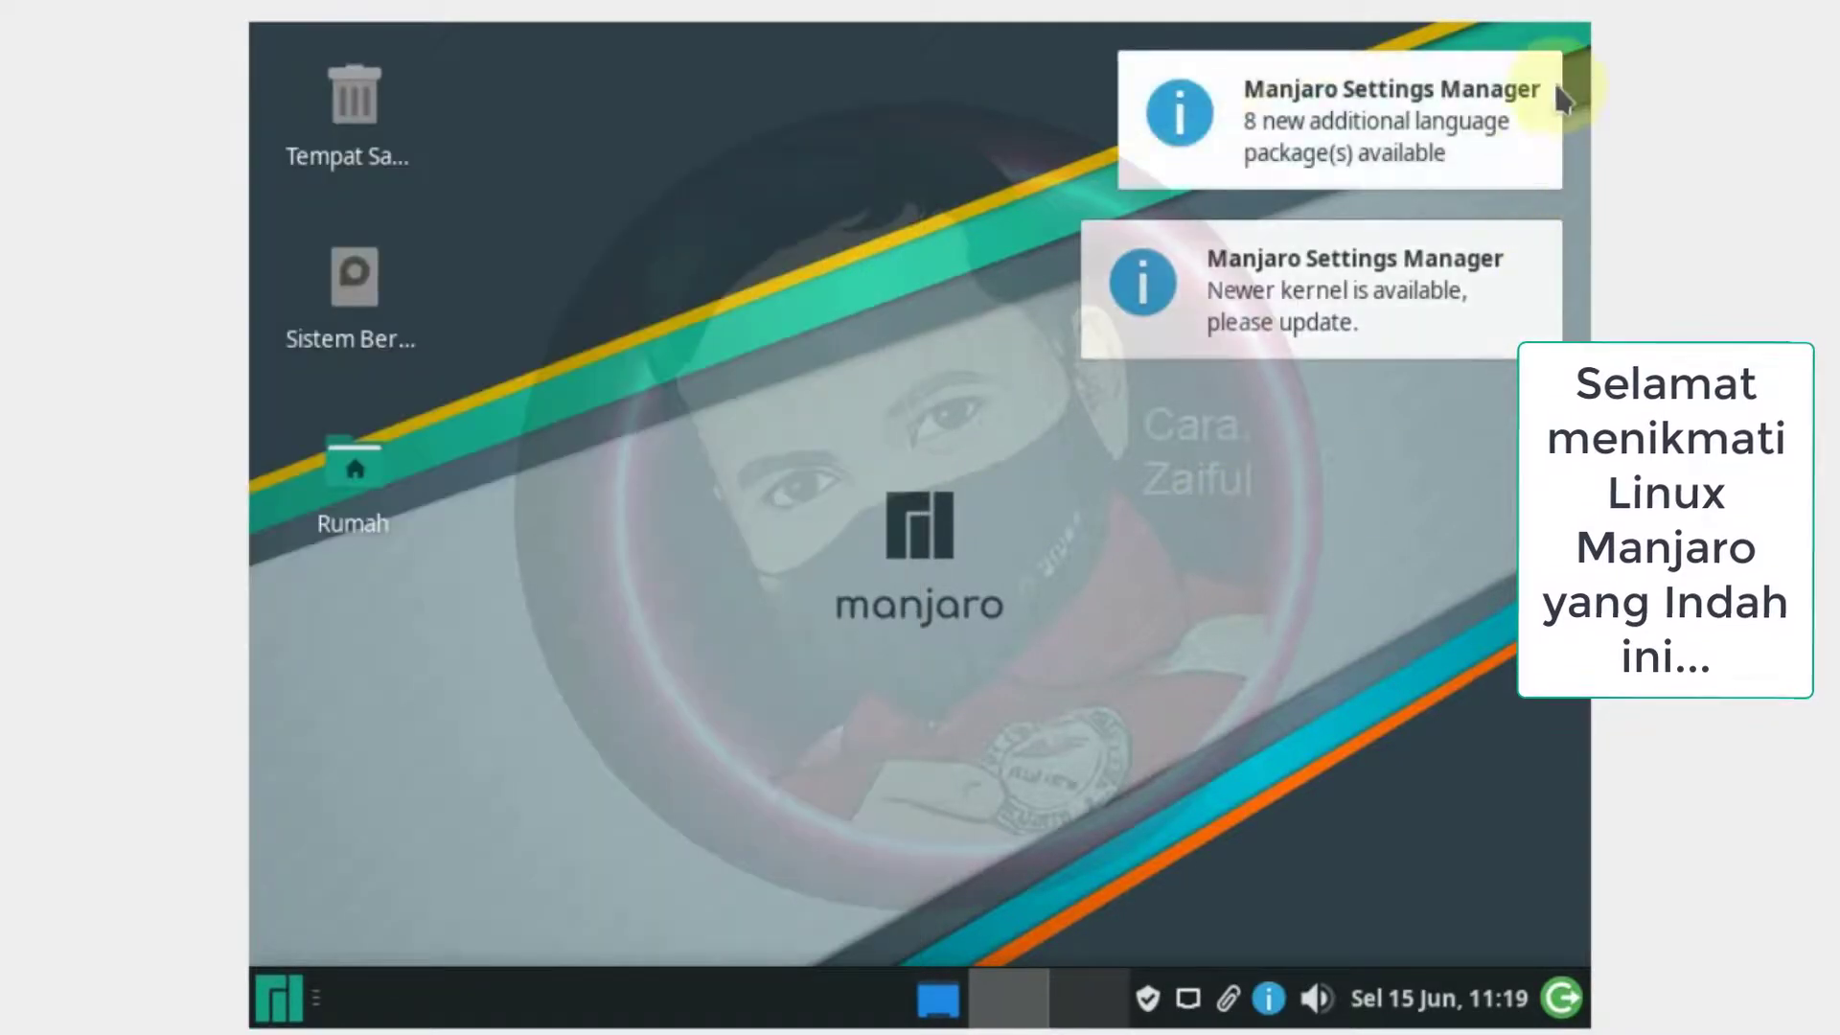
pyautogui.rightClick(848, 364)
# Apply the green polygon Manjaro wallpaper from the xfce folder and close the Desktop settings window
pyautogui.click(901, 877)
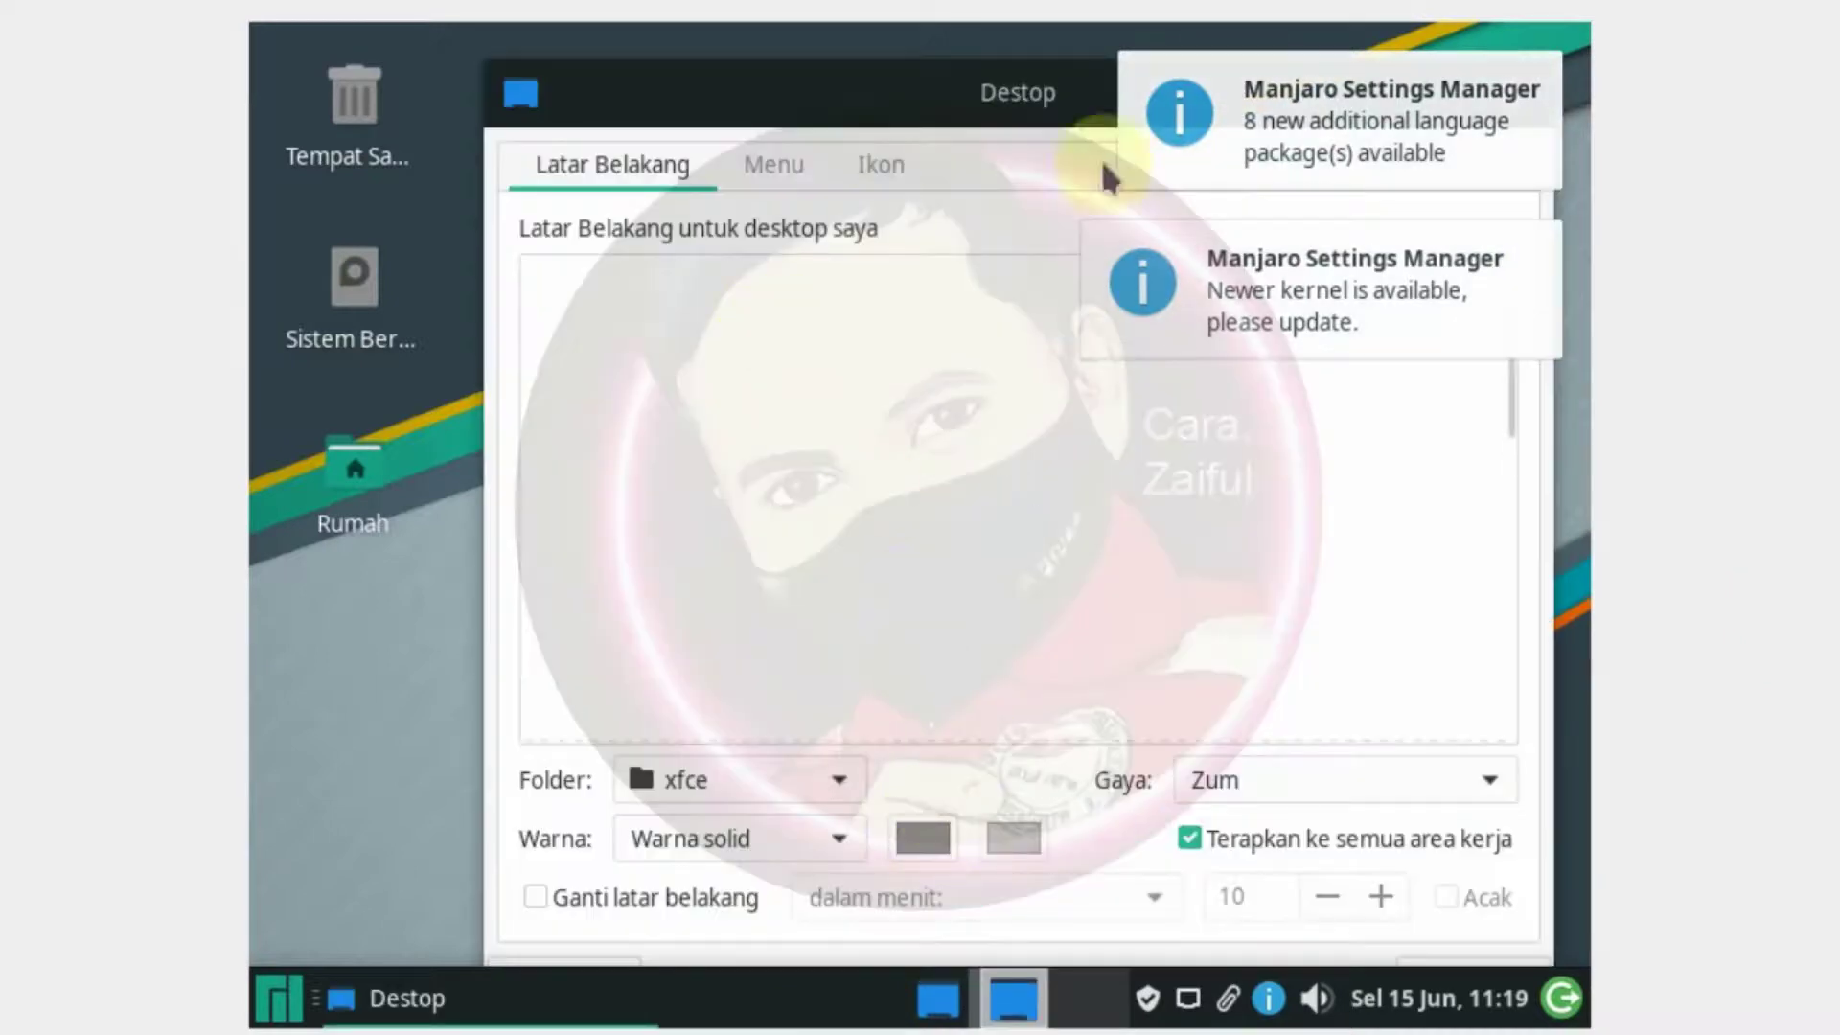
pyautogui.moveTo(925, 106); pyautogui.dragTo(815, 93)
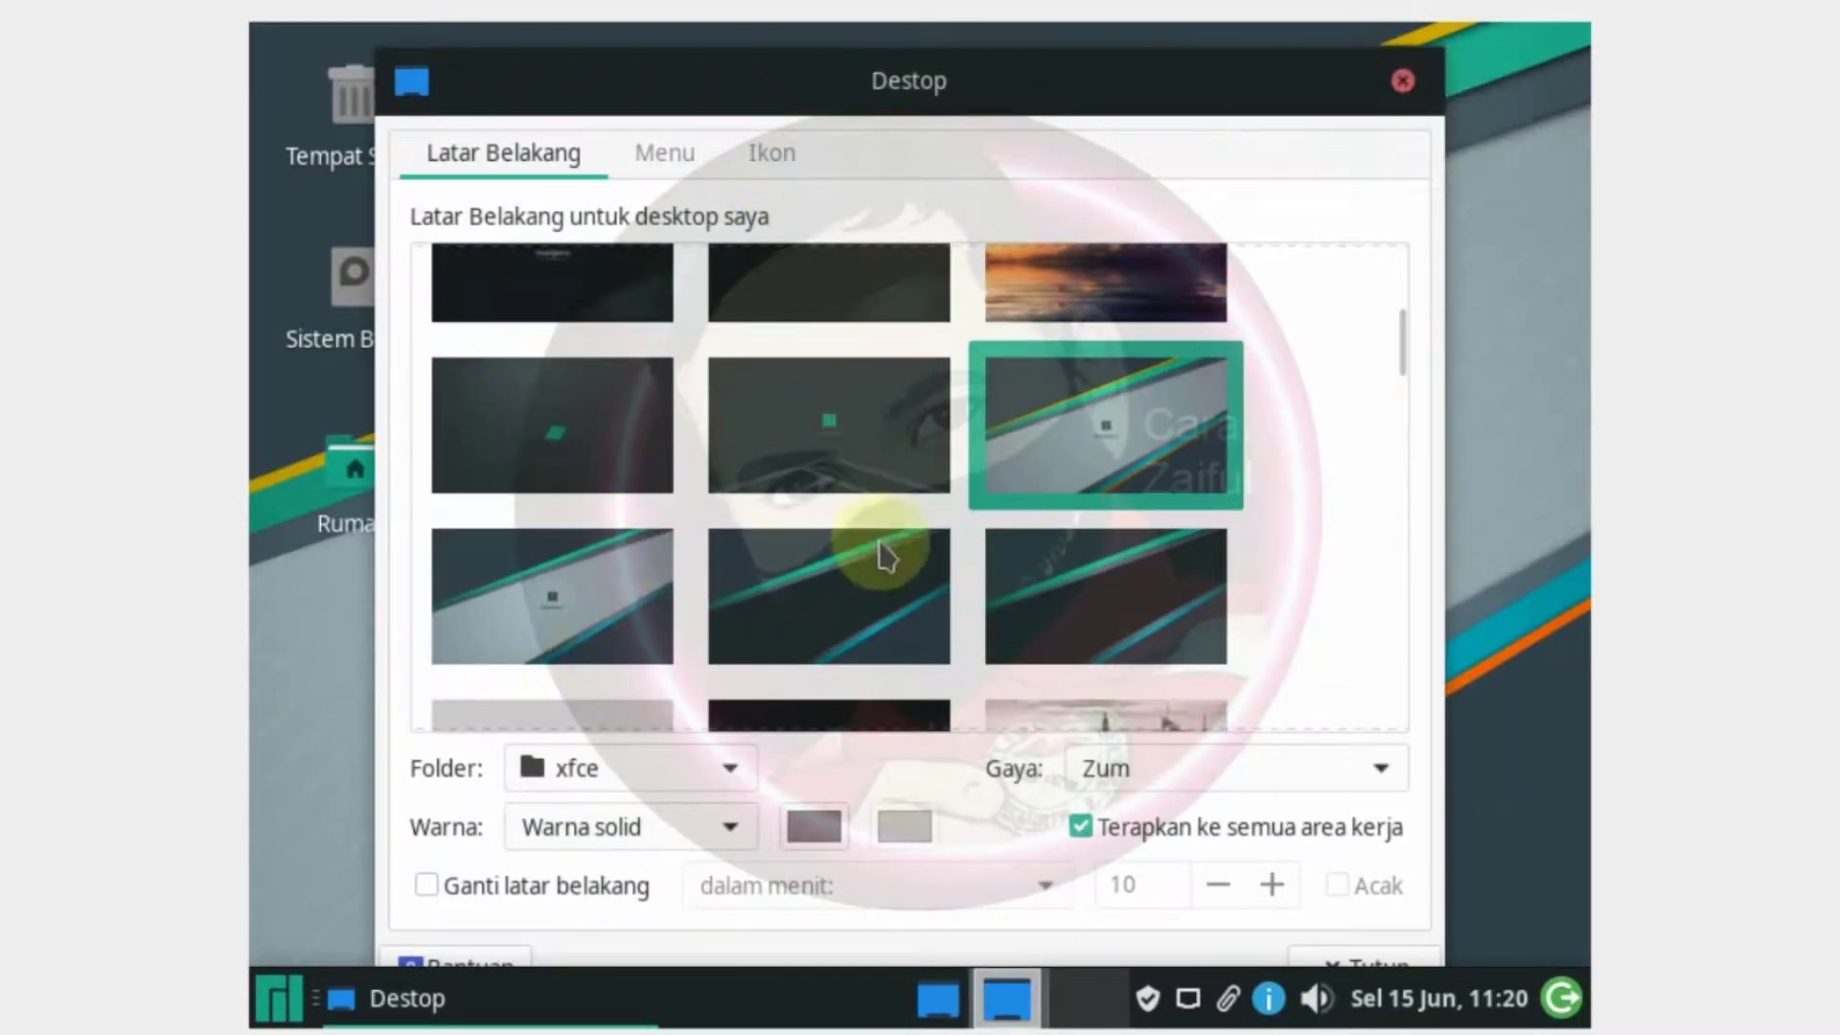
pyautogui.moveTo(1403, 370); pyautogui.dragTo(1388, 487)
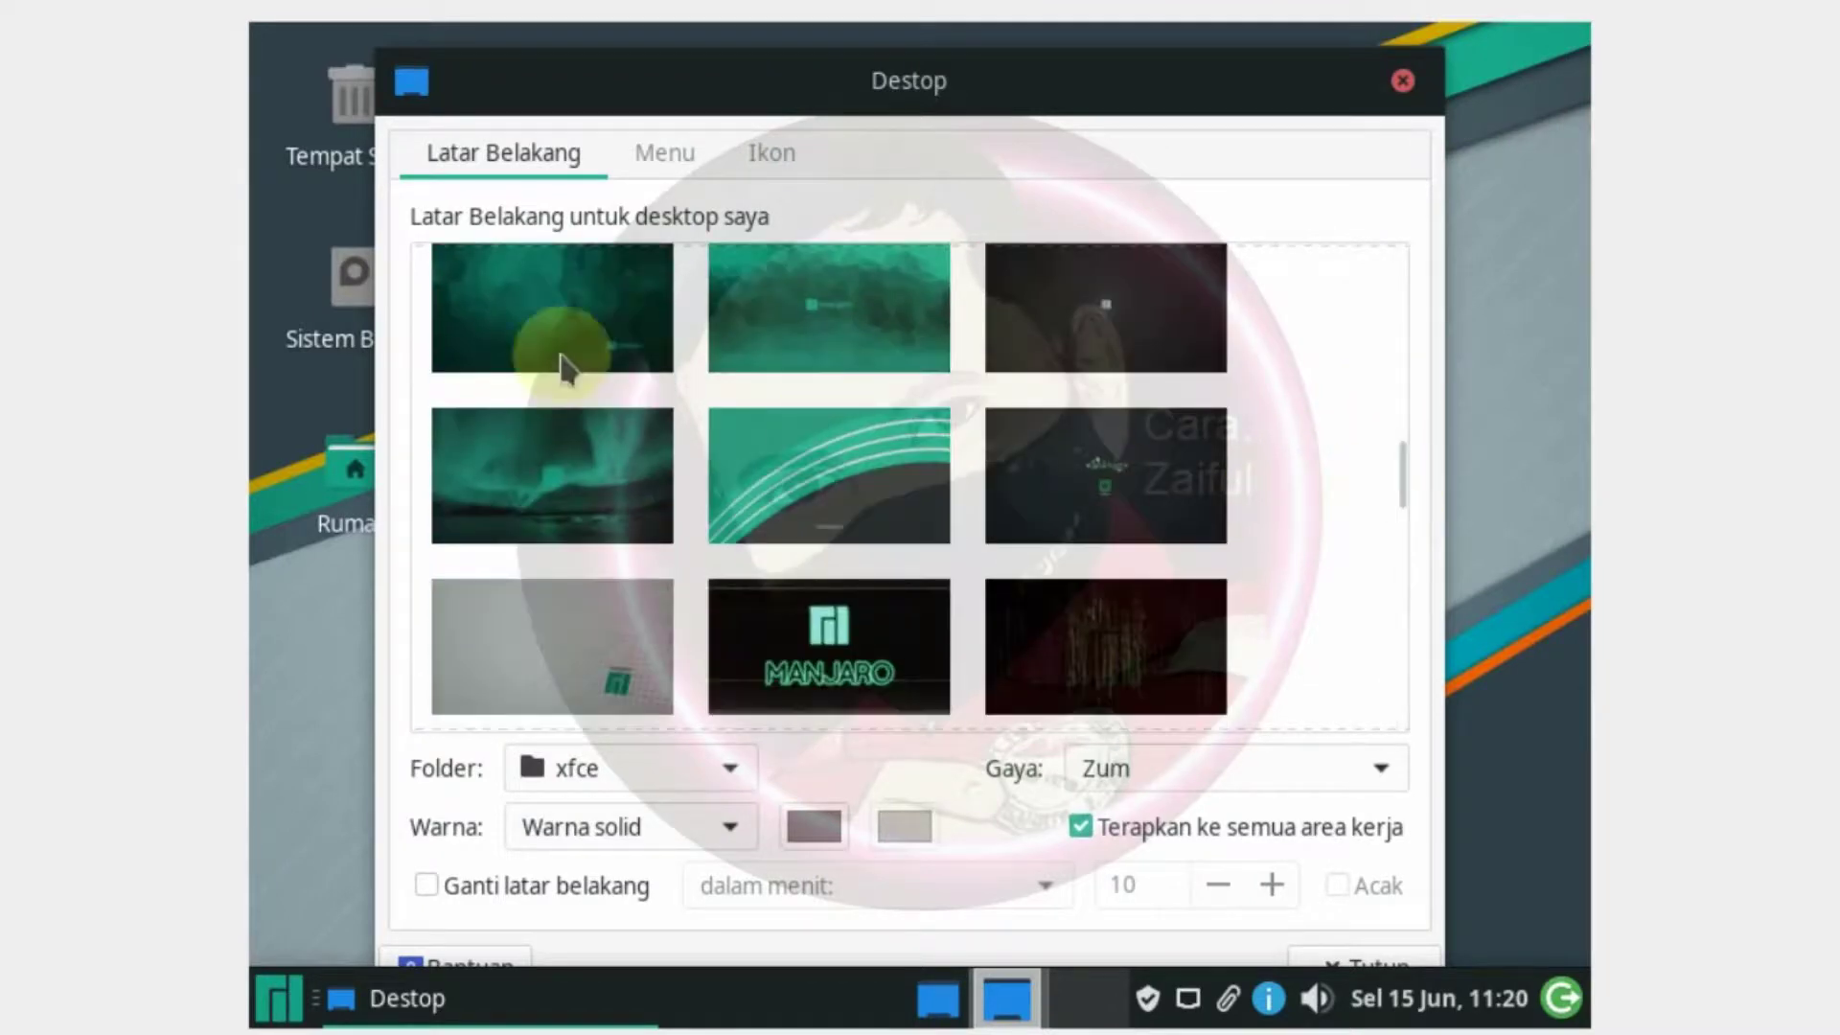
pyautogui.click(567, 330)
pyautogui.click(1402, 81)
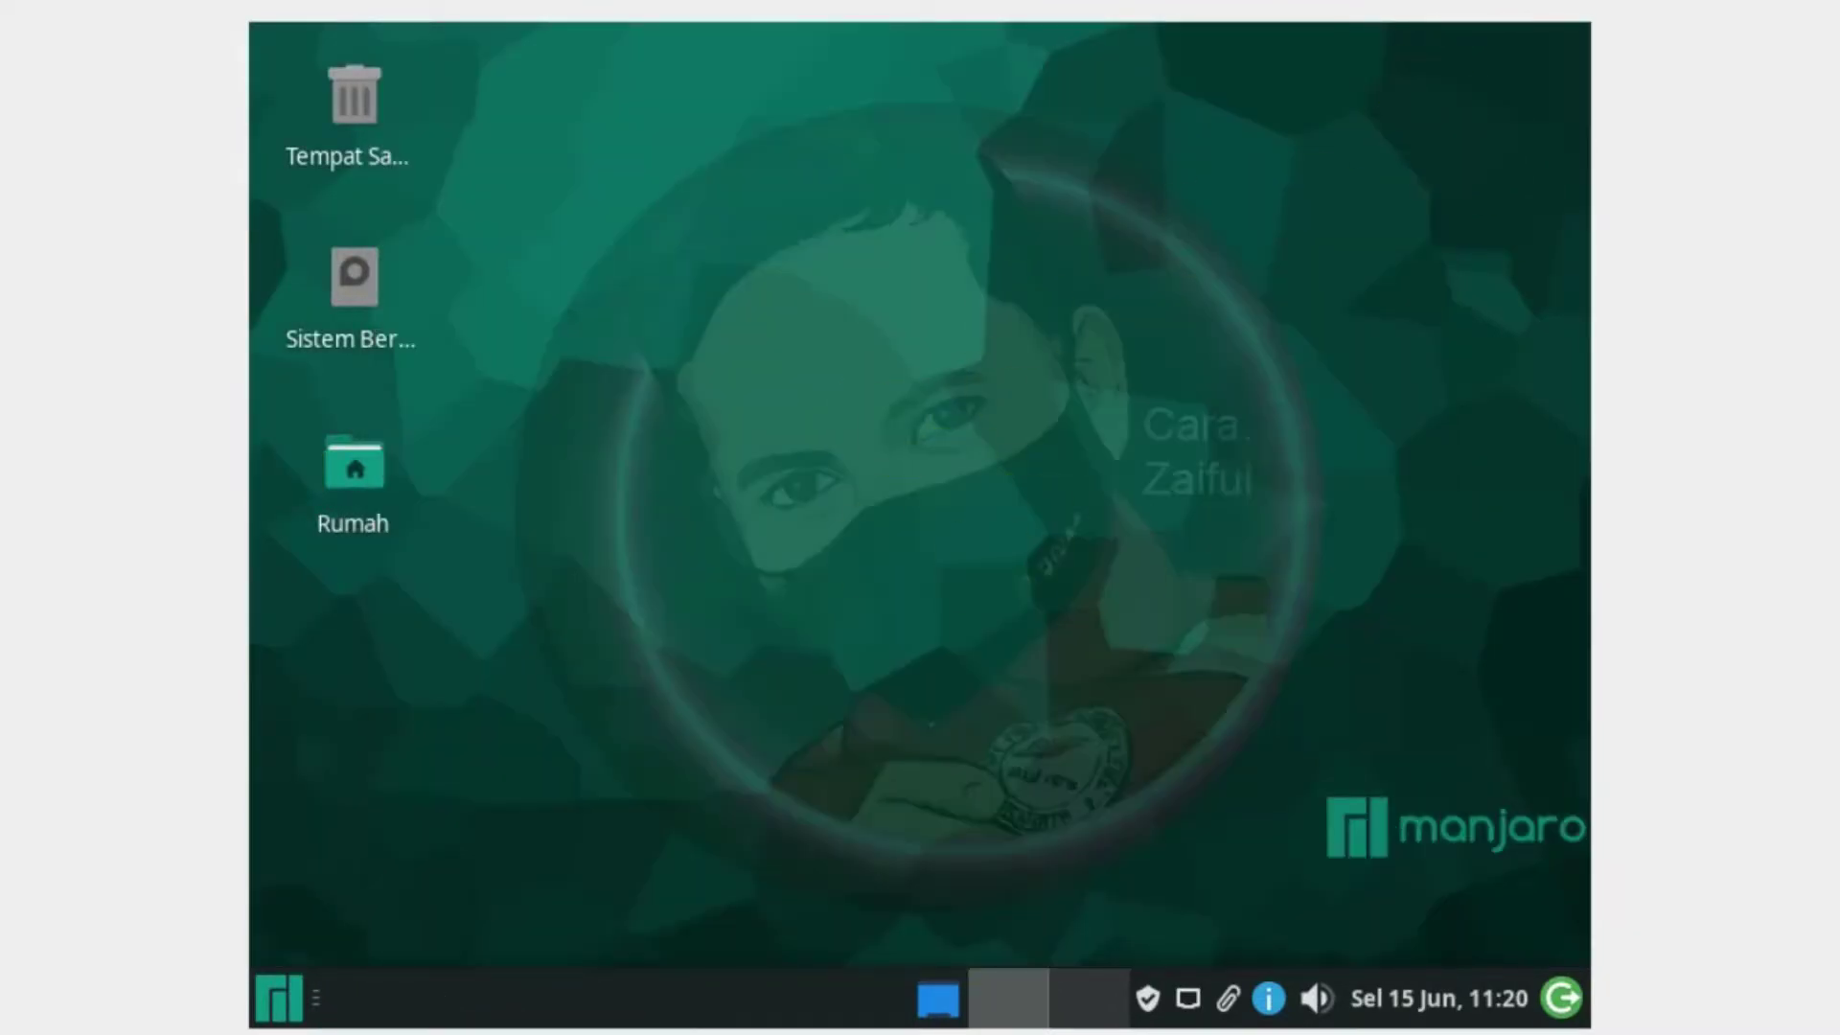